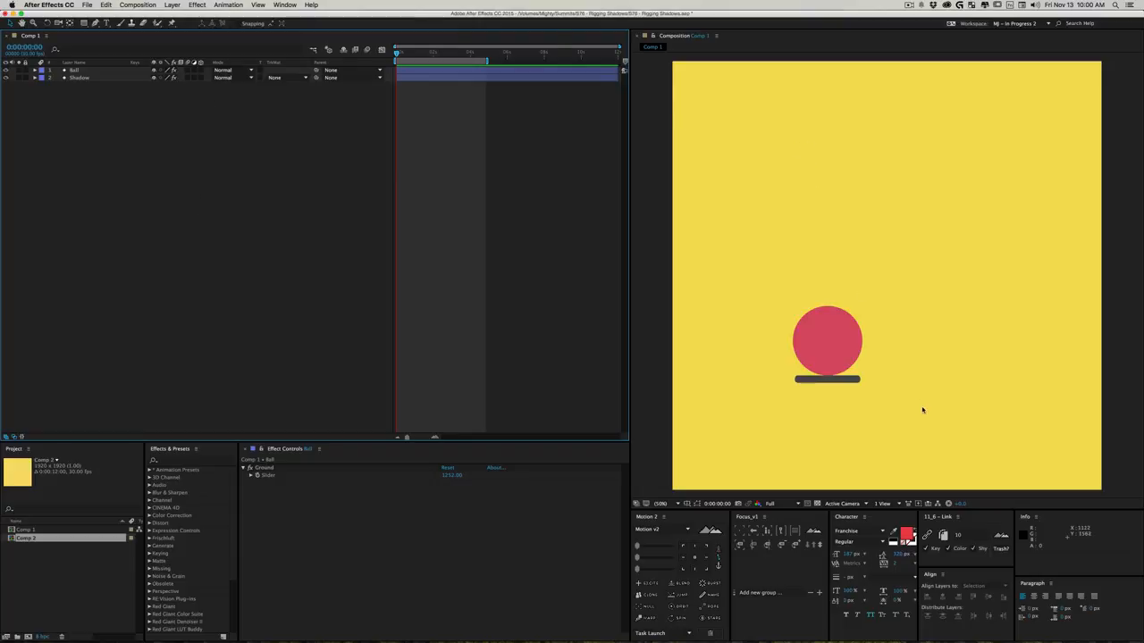
# - Move the ball around the composition, sideways and up off the ground, to examine how its shadow follows and resizes
pyautogui.click(840, 359)
pyautogui.moveTo(840, 359); pyautogui.dragTo(721, 325)
pyautogui.moveTo(723, 256); pyautogui.dragTo(929, 340)
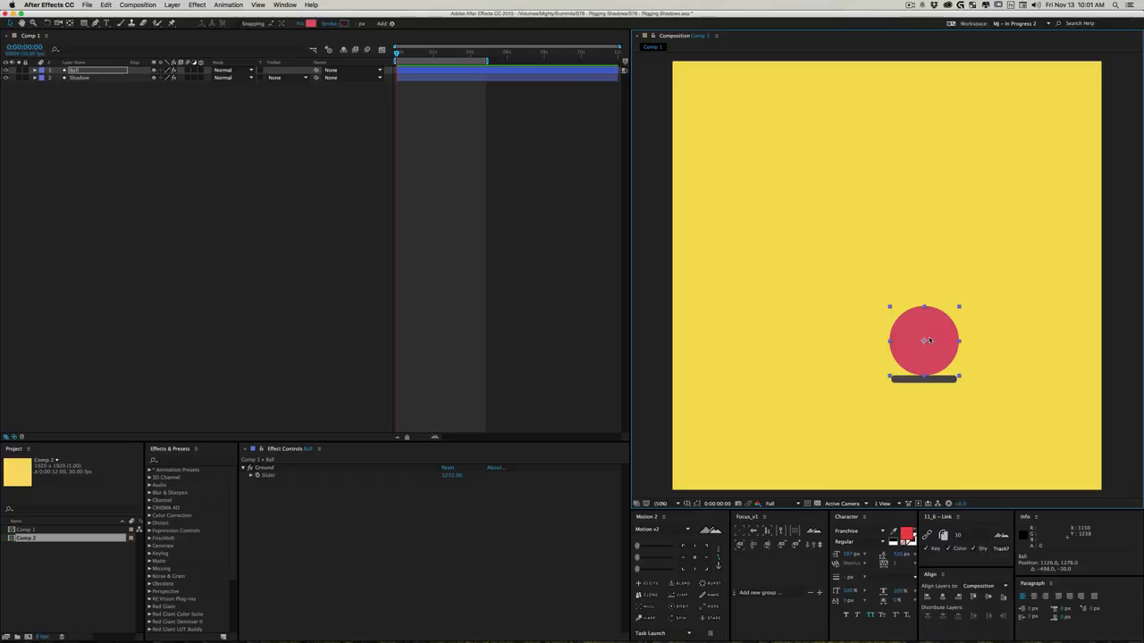
pyautogui.moveTo(938, 342); pyautogui.dragTo(854, 371)
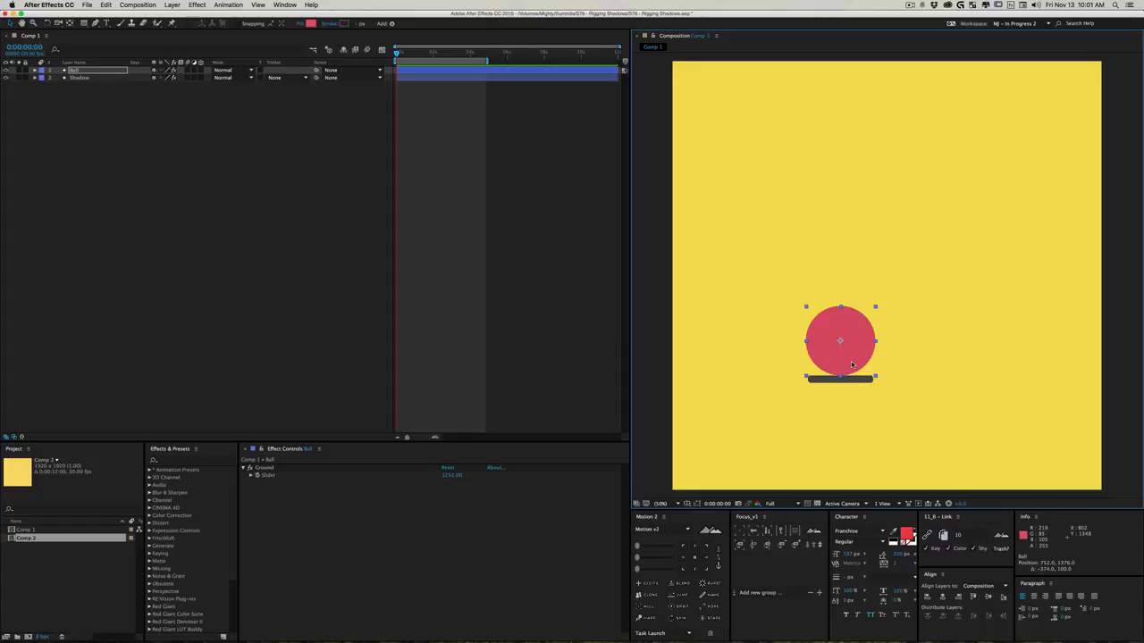
pyautogui.moveTo(854, 324); pyautogui.dragTo(830, 268)
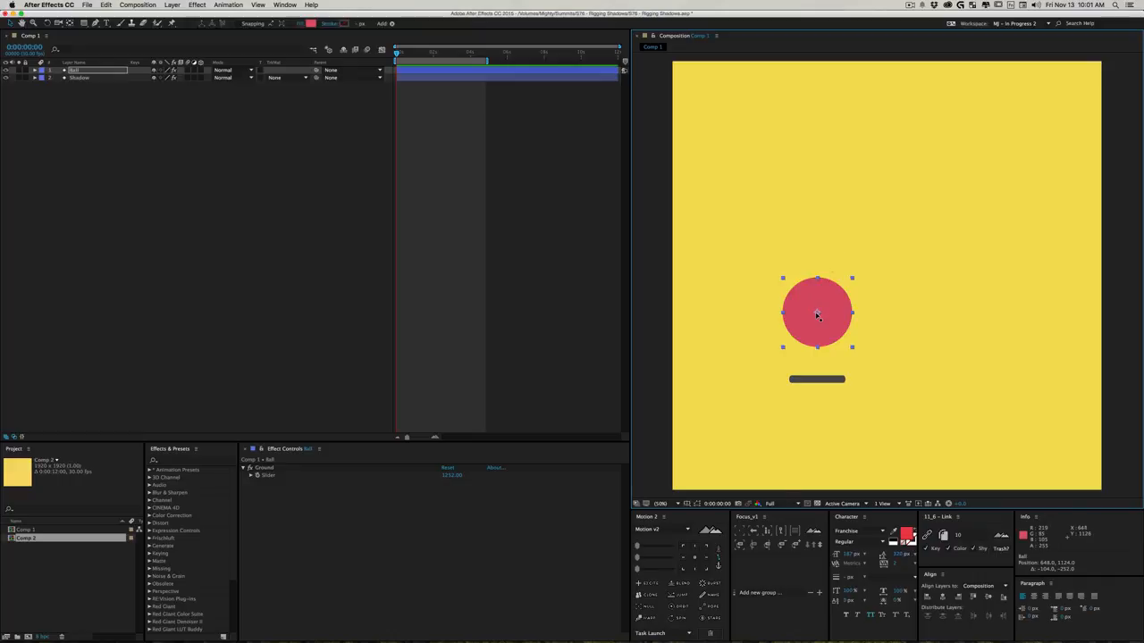
pyautogui.moveTo(816, 314); pyautogui.dragTo(748, 302)
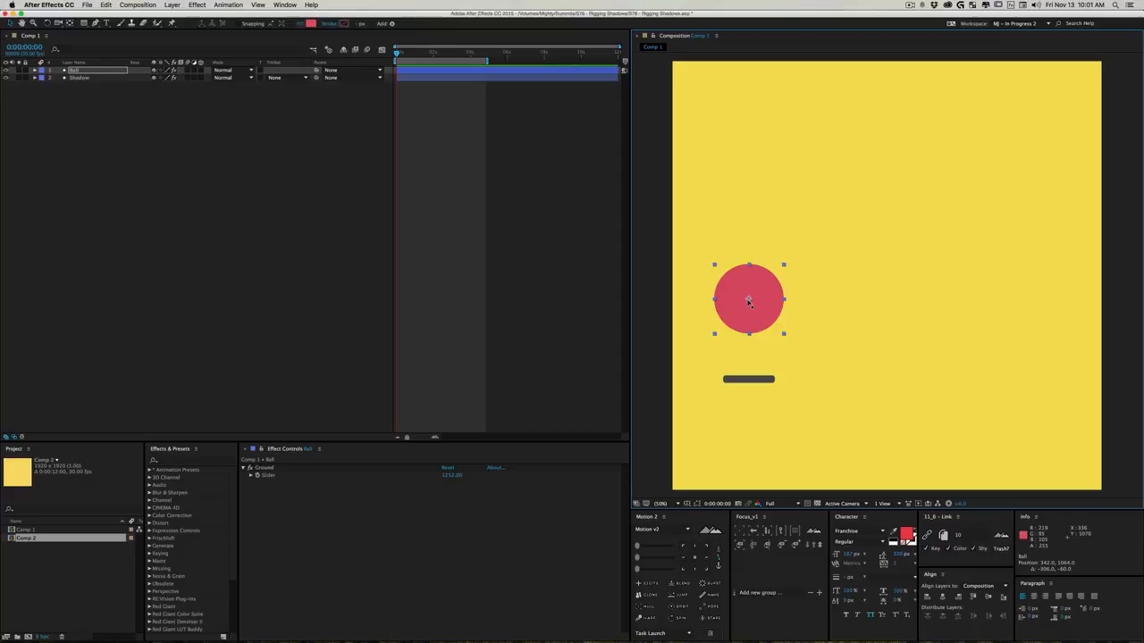
# - Create a new 1920 x 1920 px composition with a 12-second duration at 30 fps
pyautogui.press('super')
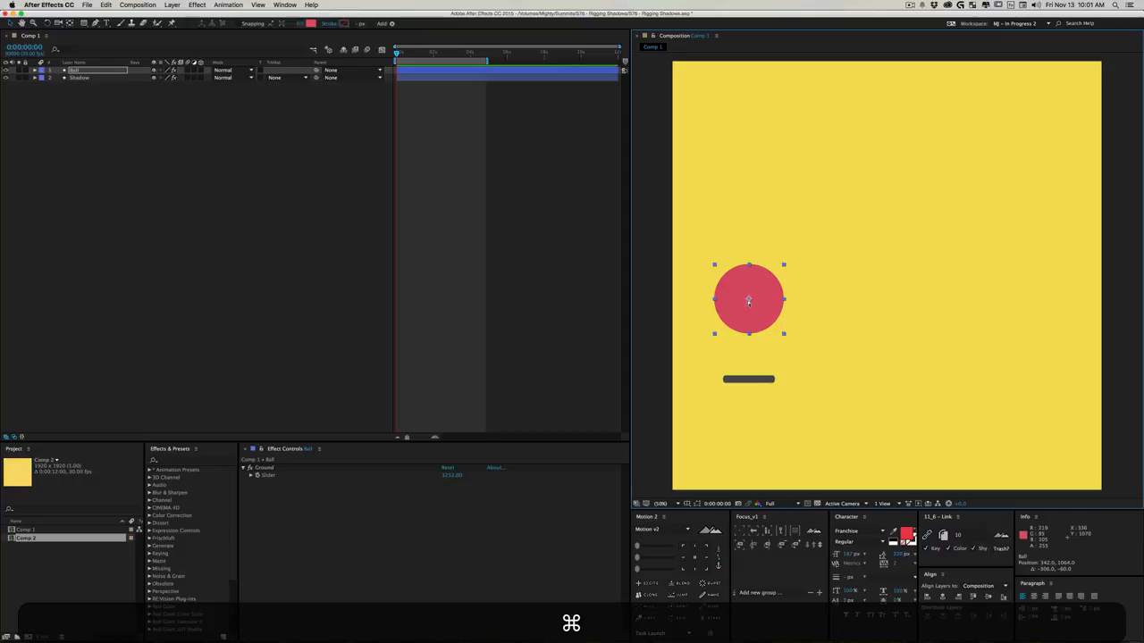
pyautogui.press('super+n')
pyautogui.press('super+Return')
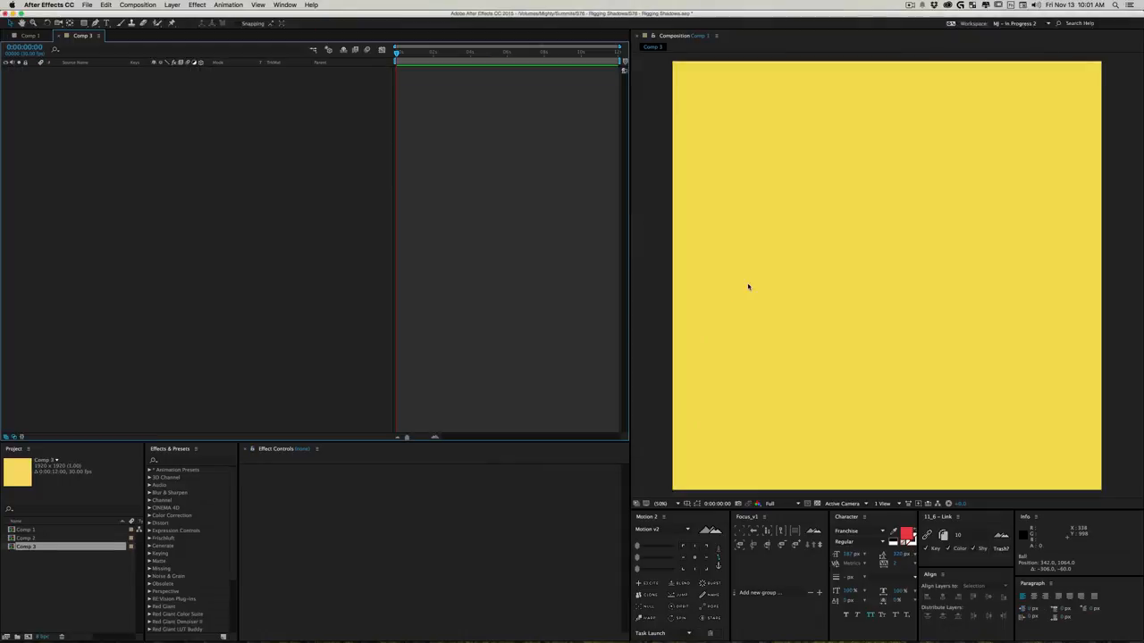
pyautogui.click(863, 156)
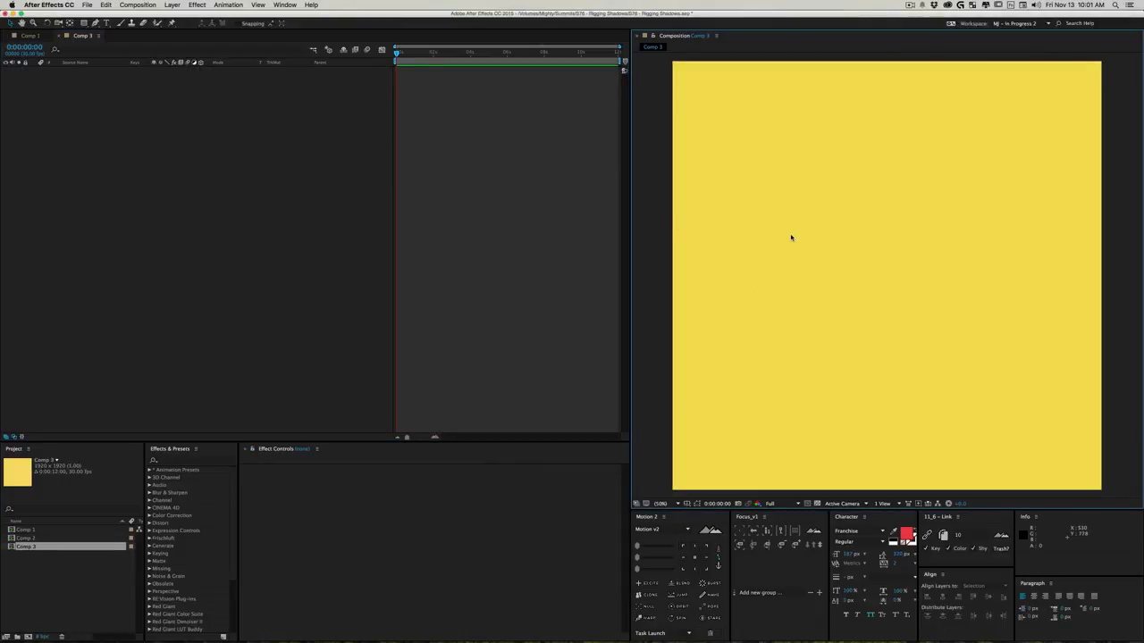
pyautogui.press('q')
pyautogui.moveTo(816, 175); pyautogui.dragTo(899, 259)
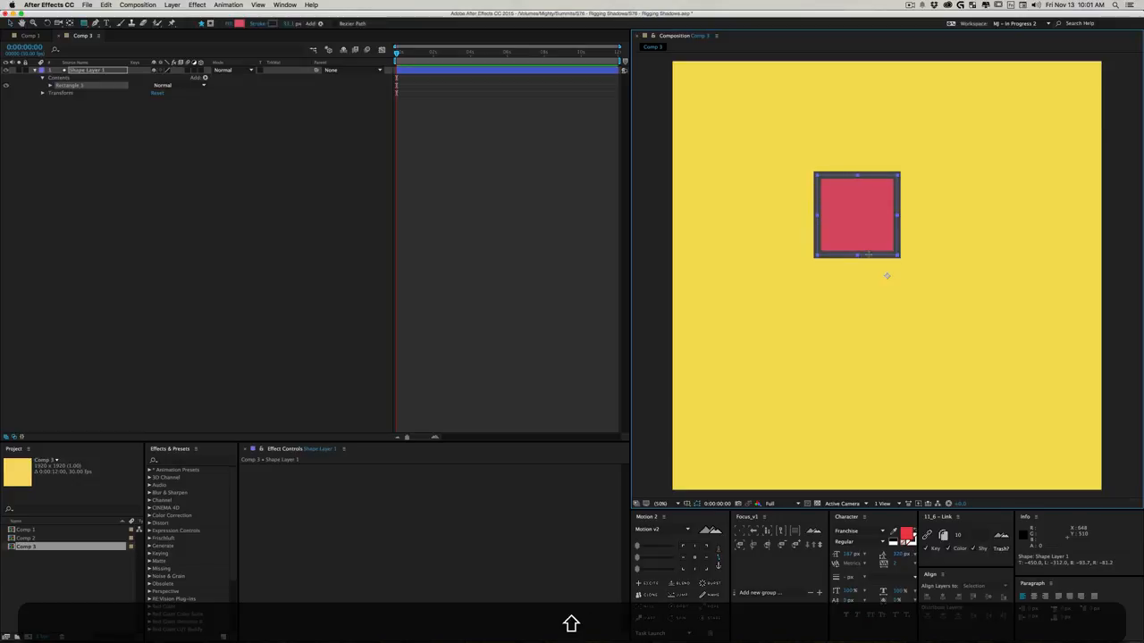
pyautogui.press('super+shift+z')
# - Draw a red circle with the Ellipse tool in the upper middle of the composition and remove its stroke
pyautogui.moveTo(87, 25); pyautogui.dragTo(104, 43)
pyautogui.moveTo(785, 181)
pyautogui.mouseDown()
pyautogui.moveTo(809, 227)
pyautogui.moveTo(886, 280)
pyautogui.mouseUp()
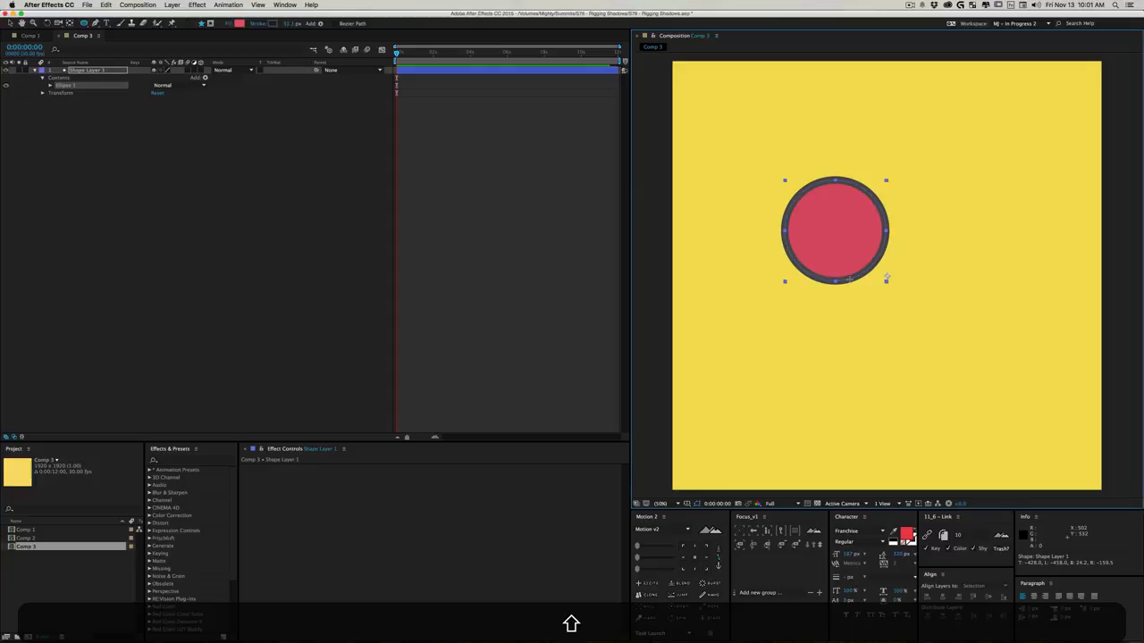
pyautogui.keyDown('alt'); pyautogui.keyDown('shift'); pyautogui.click(272, 24); pyautogui.keyUp('shift'); pyautogui.keyUp('alt')
pyautogui.keyDown('alt'); pyautogui.click(273, 24); pyautogui.keyUp('alt')
pyautogui.keyDown('alt'); pyautogui.click(273, 24); pyautogui.keyUp('alt')
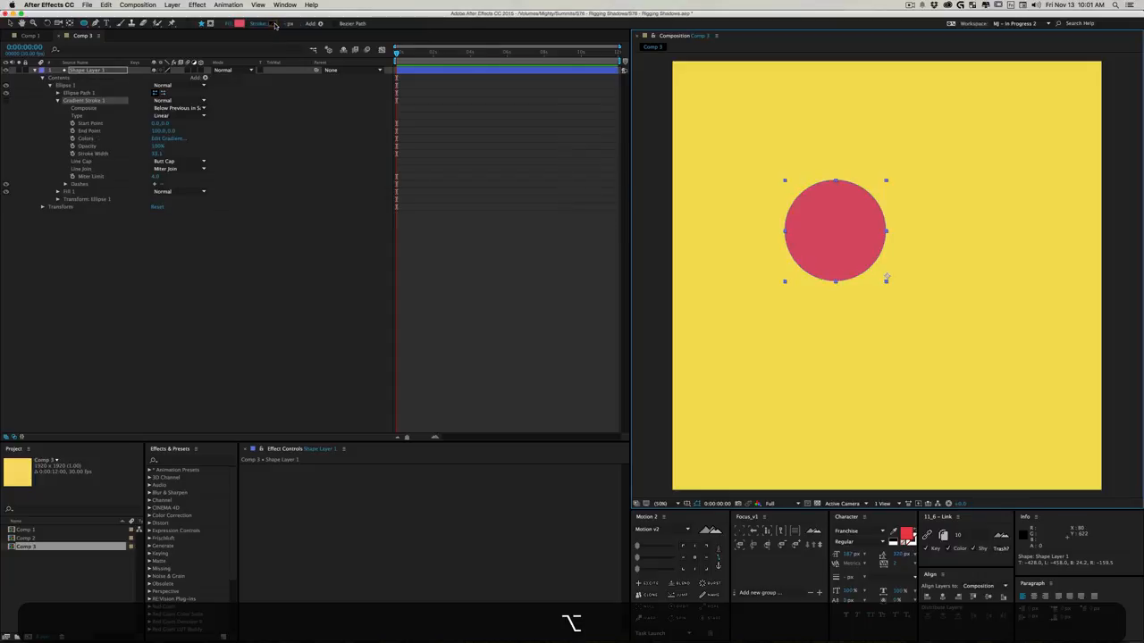
pyautogui.click(300, 239)
# - Center the circle layer's anchor point and move the circle to about 718, 1182
pyautogui.click(98, 71)
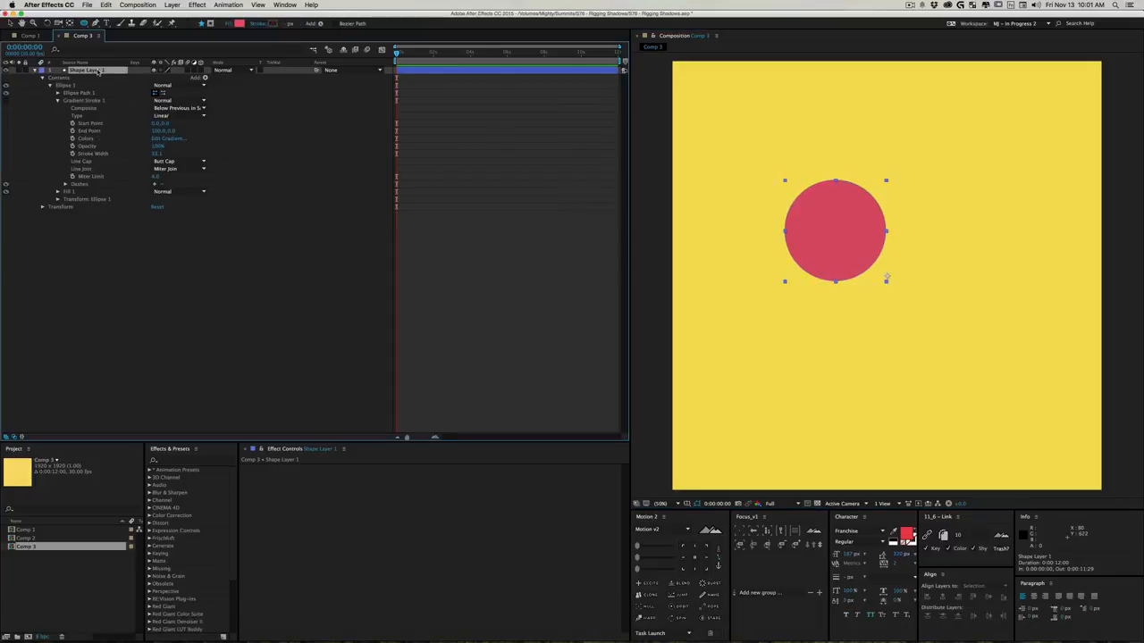
pyautogui.click(694, 558)
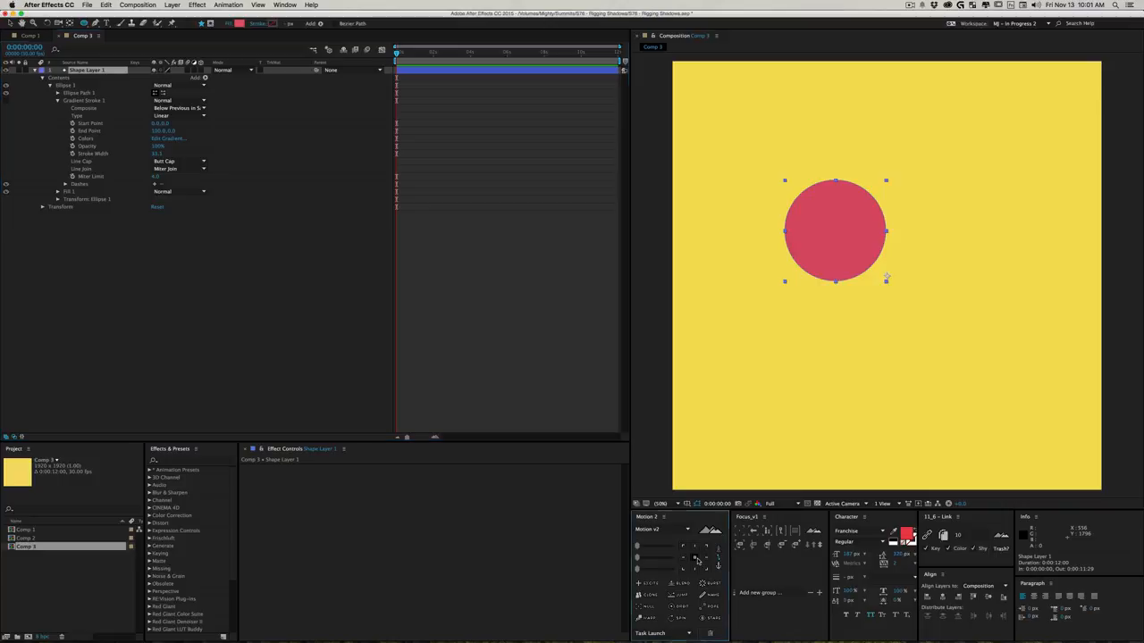
pyautogui.press('v')
pyautogui.moveTo(849, 247); pyautogui.dragTo(887, 198)
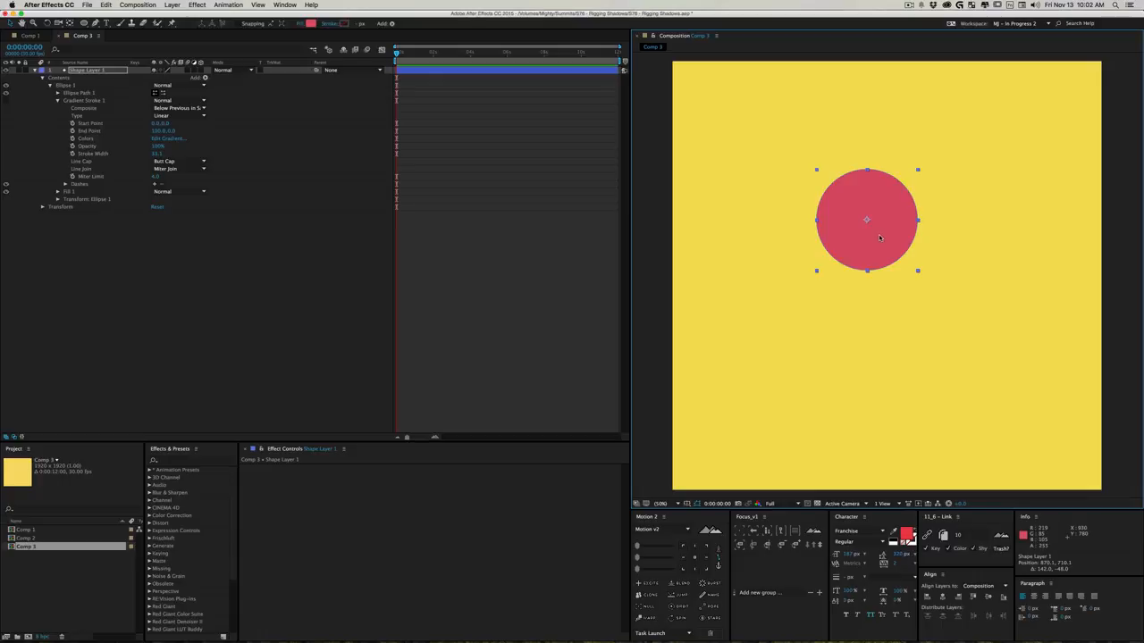
pyautogui.moveTo(879, 237); pyautogui.dragTo(842, 340)
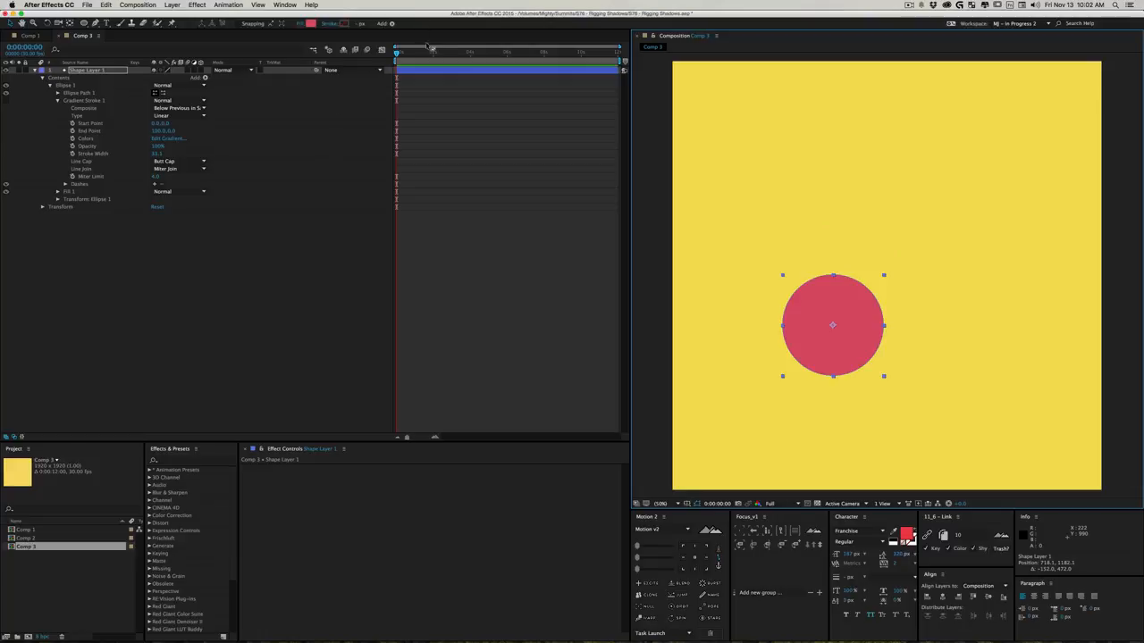
# - Keyframe the circle's Position at the start and at 0:00:02:05, with the circle moved to about 1202, 1148 at the second time
pyautogui.press('p')
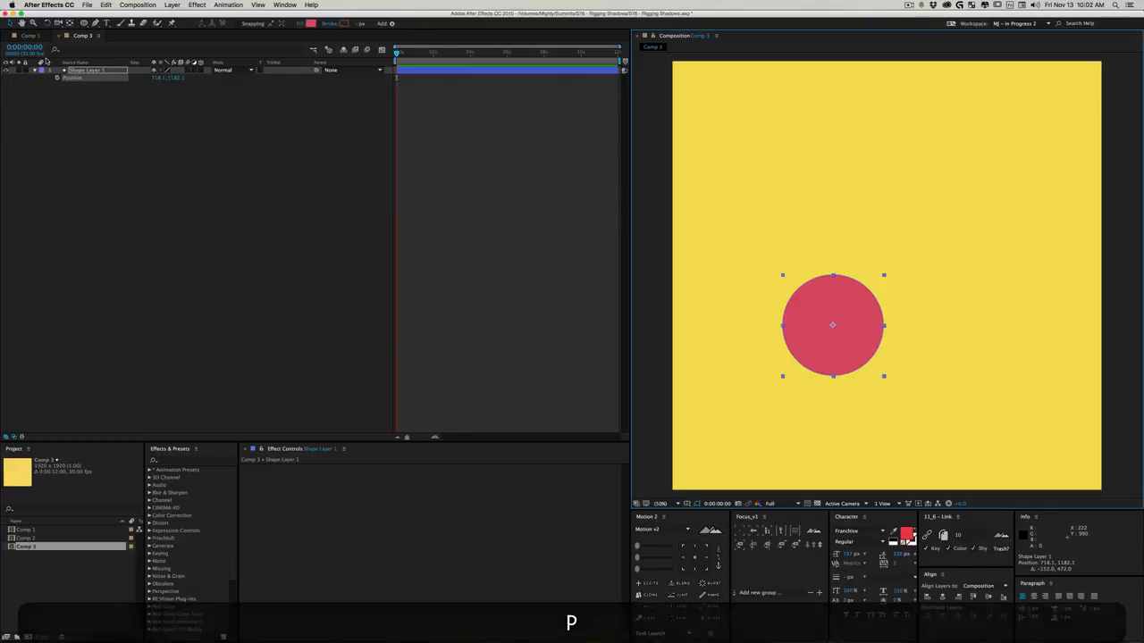
pyautogui.click(58, 78)
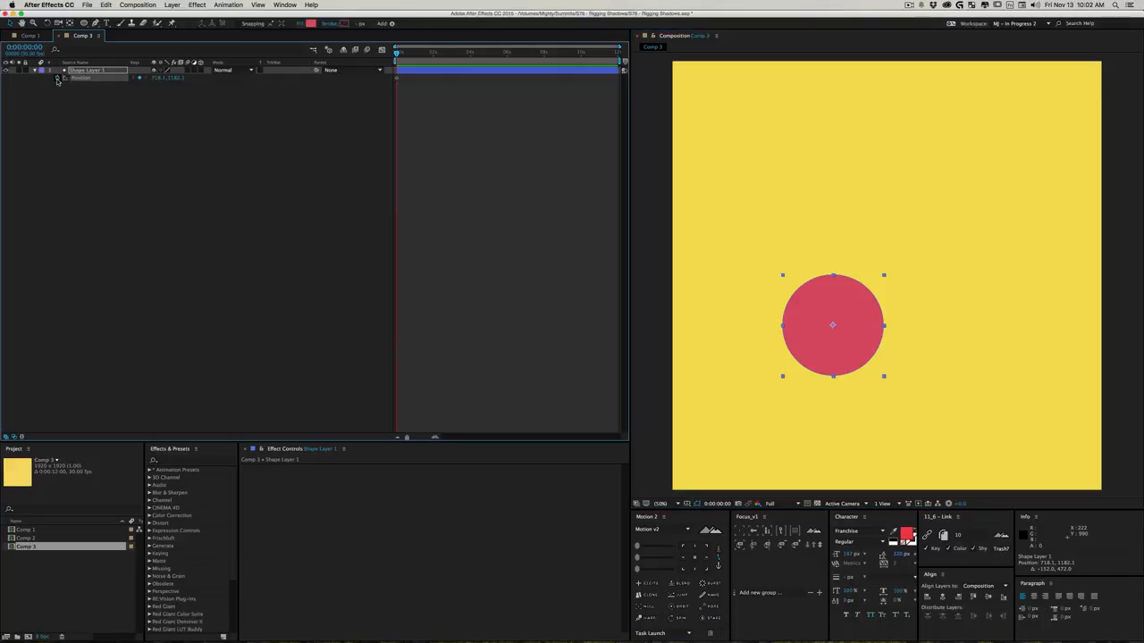
pyautogui.click(438, 52)
pyautogui.moveTo(853, 353); pyautogui.dragTo(961, 345)
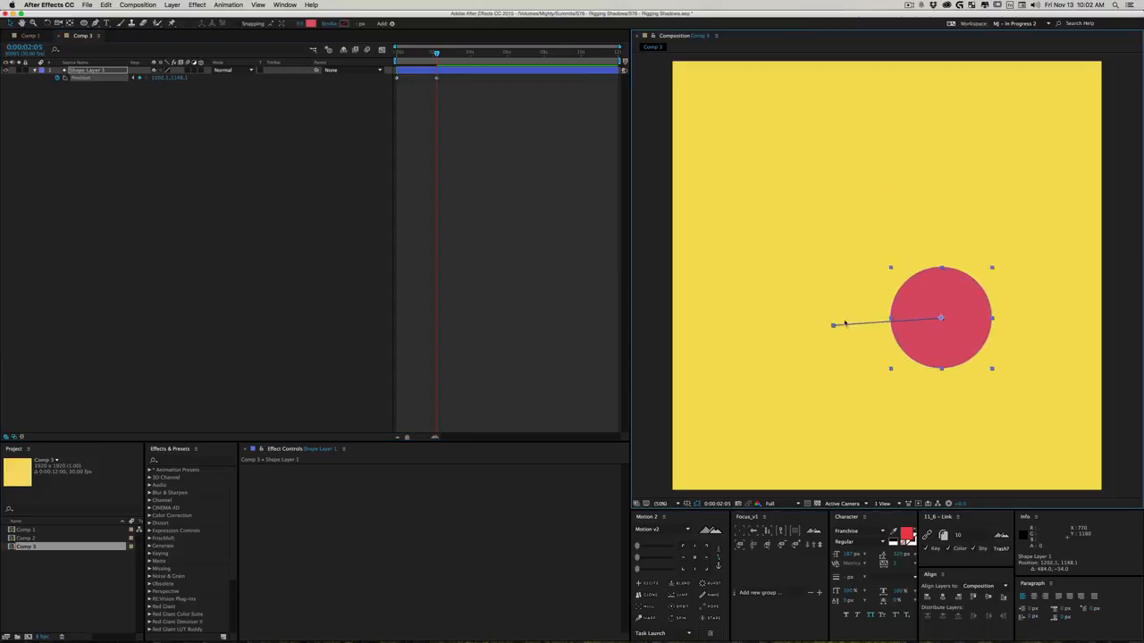
# - Copy the second Position keyframe's X value, 1202.1, into the first keyframe's X value
pyautogui.click(163, 77)
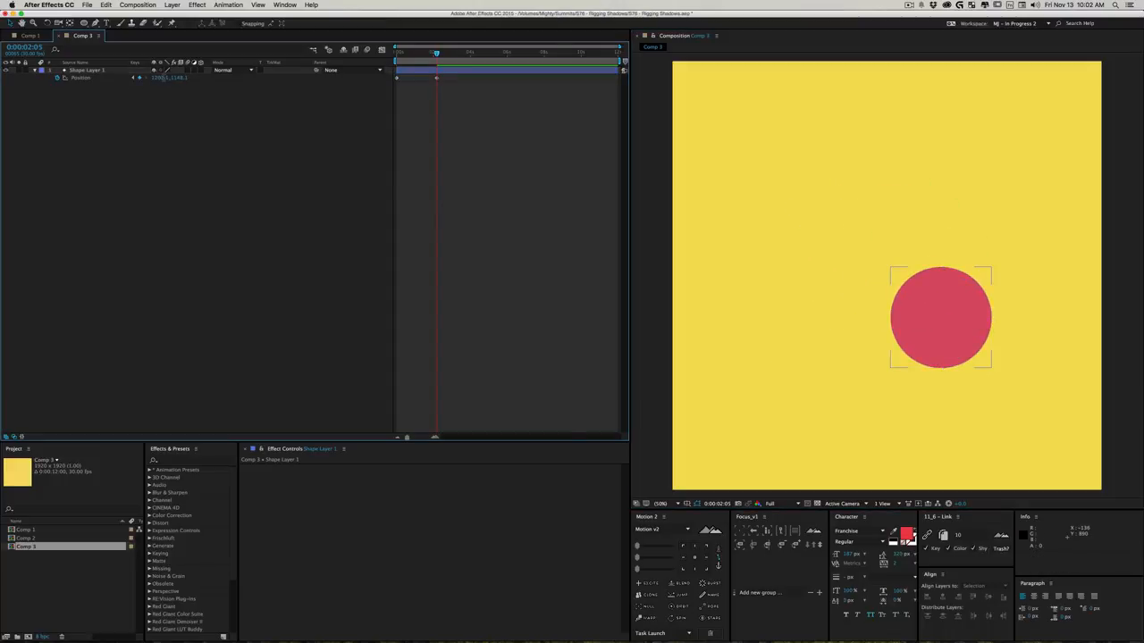
pyautogui.click(161, 78)
pyautogui.press('super+c')
pyautogui.click(152, 97)
pyautogui.click(134, 77)
pyautogui.click(155, 79)
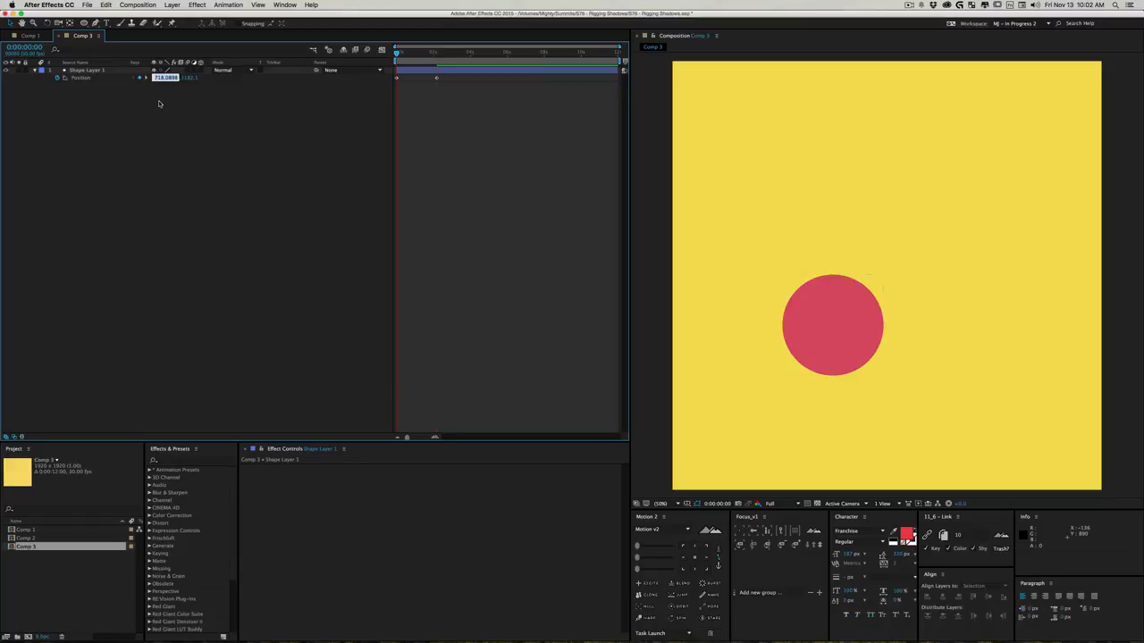
pyautogui.press('super+v')
pyautogui.press('Return')
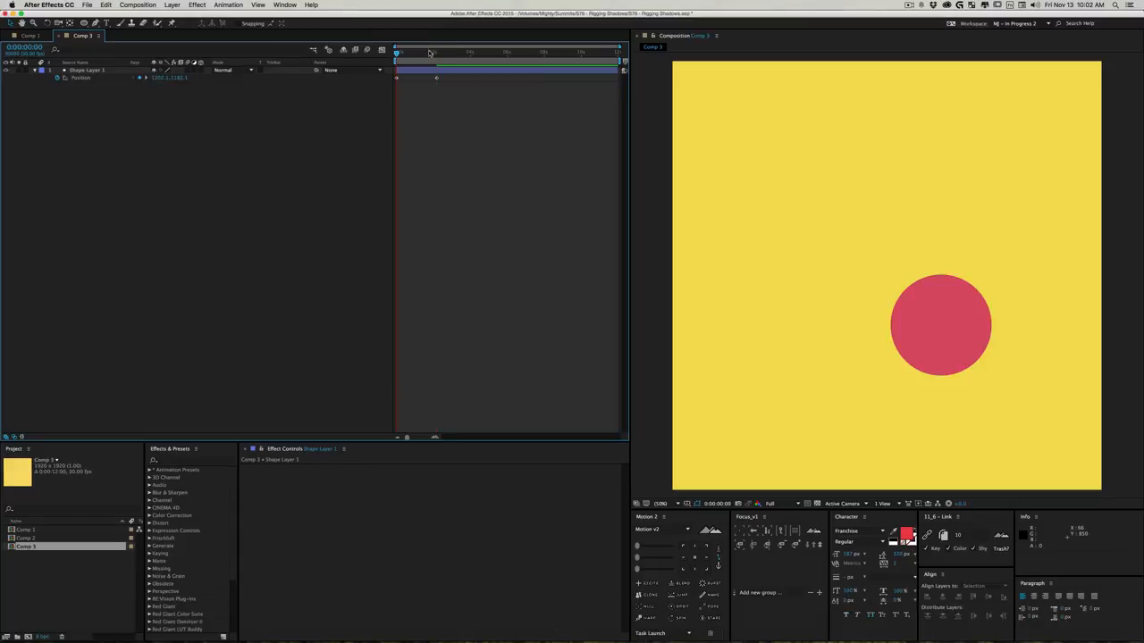
# - Scrub through the circle's motion and delete both Position keyframes
pyautogui.moveTo(431, 54); pyautogui.dragTo(382, 84)
pyautogui.moveTo(492, 89); pyautogui.dragTo(385, 72)
pyautogui.press('BackSpace')
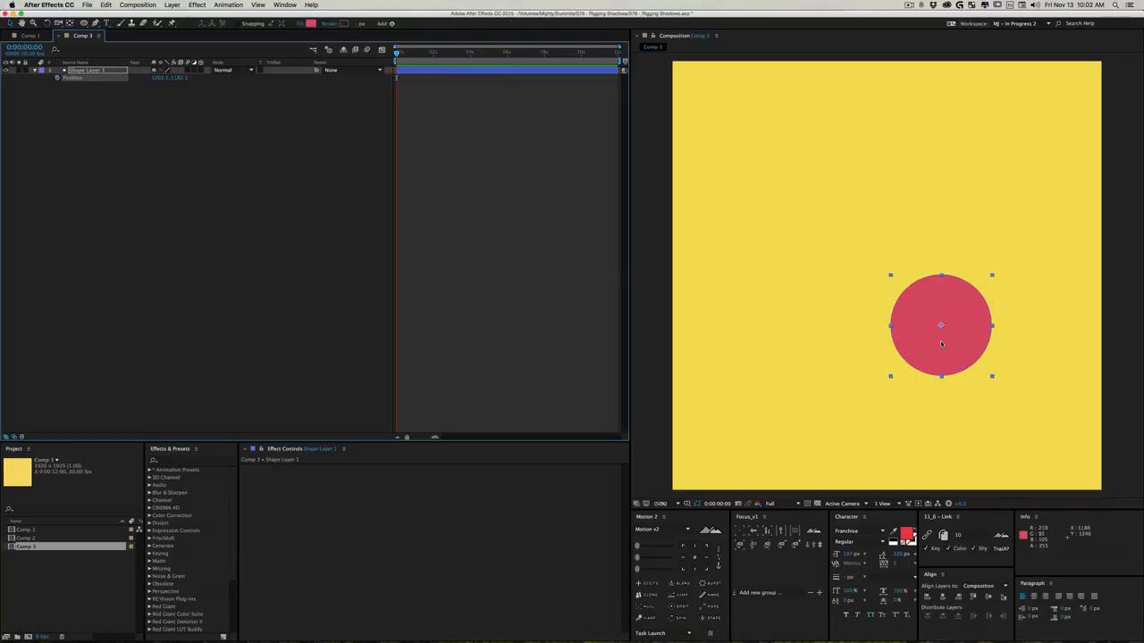
# - Move the circle to about 550, 1254 and apply a Slider Control effect to it, renamed Ground
pyautogui.moveTo(967, 348); pyautogui.dragTo(808, 369)
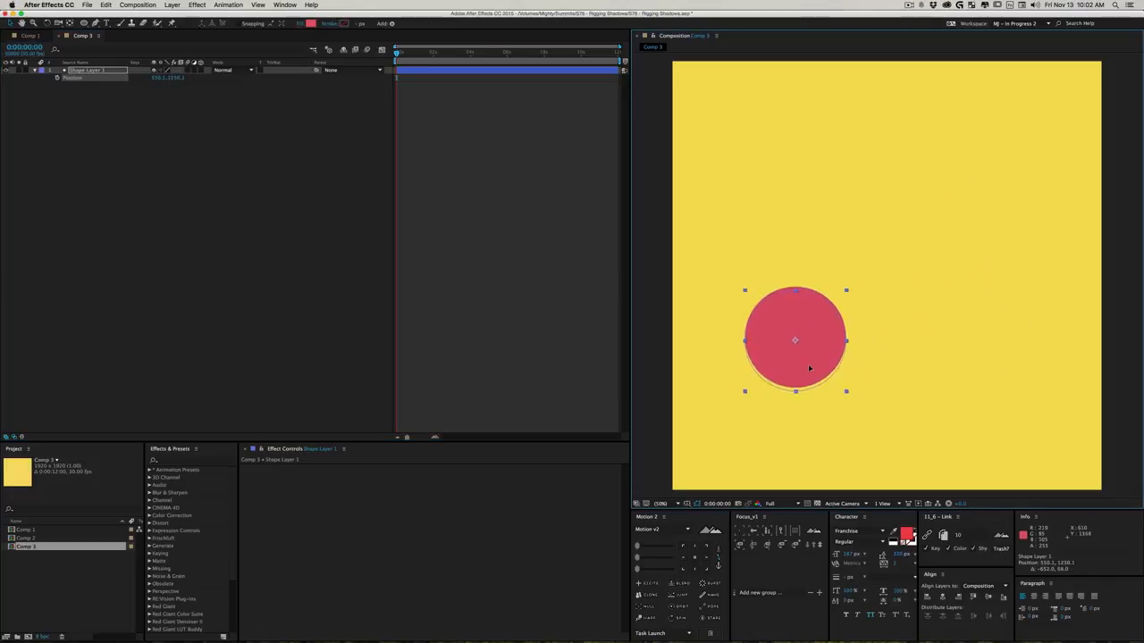
pyautogui.click(182, 462)
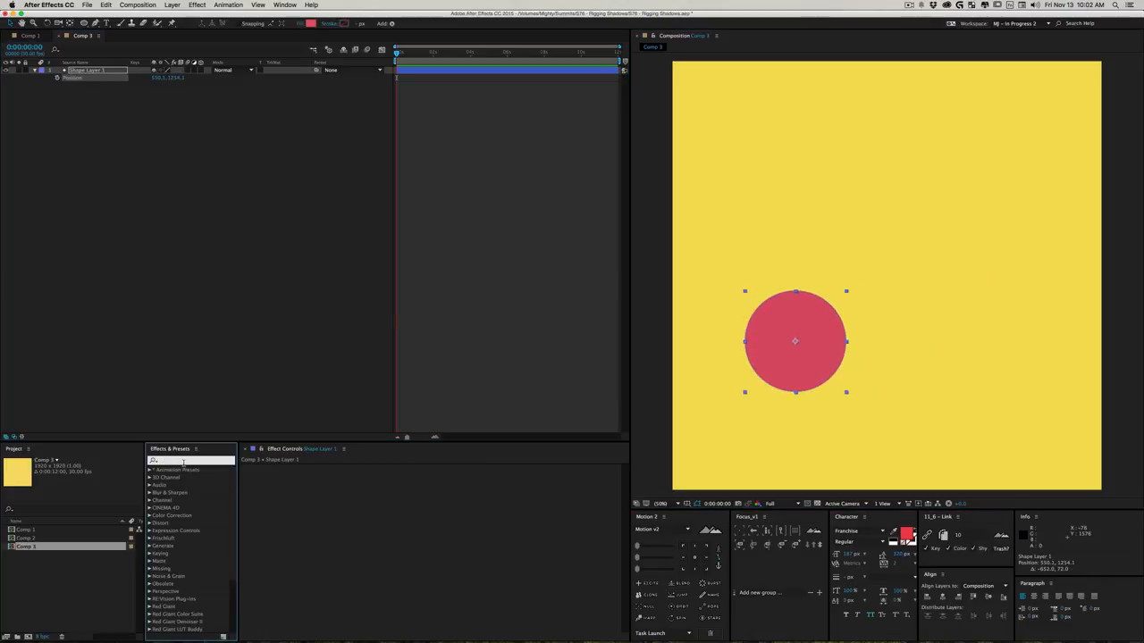
pyautogui.write('slider')
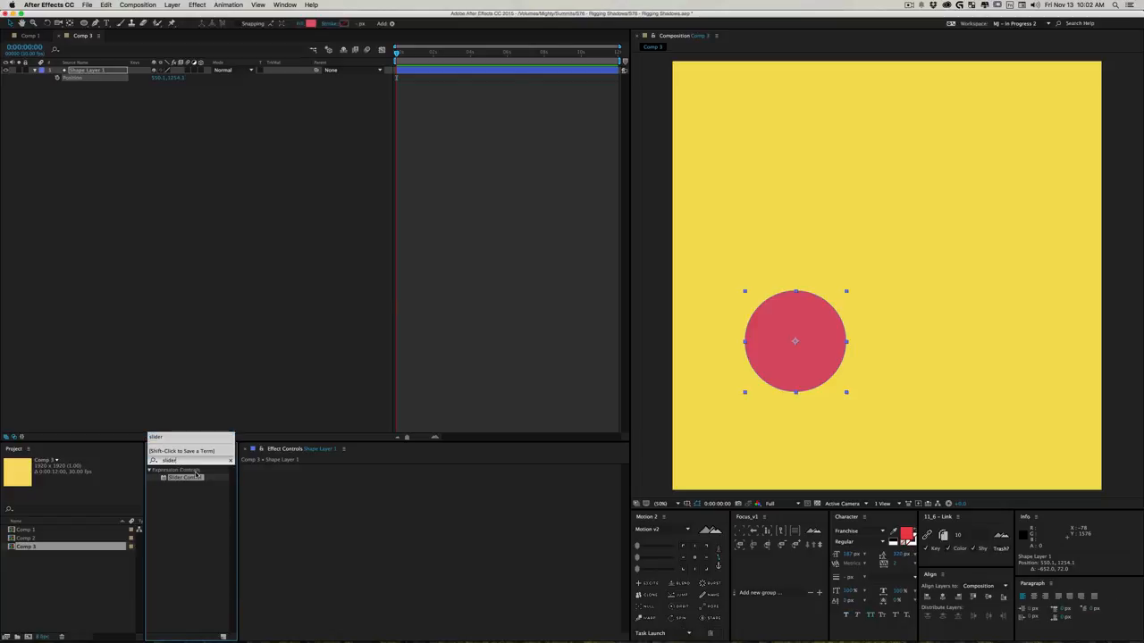
pyautogui.moveTo(195, 474); pyautogui.dragTo(278, 474)
pyautogui.press('Return')
pyautogui.write('Ground')
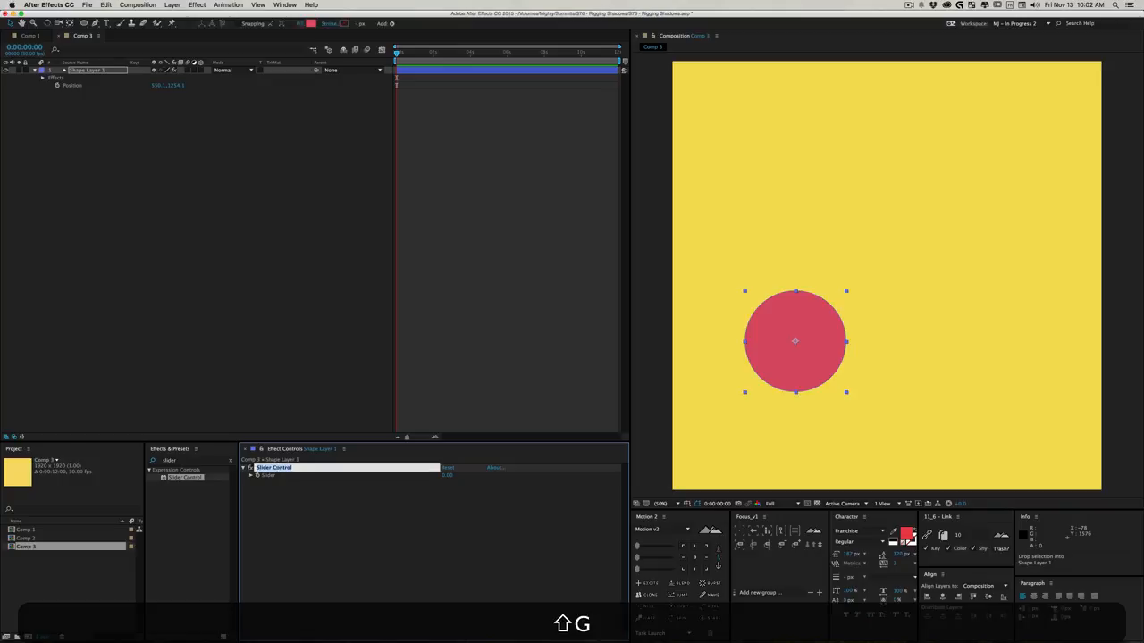
pyautogui.press('Return')
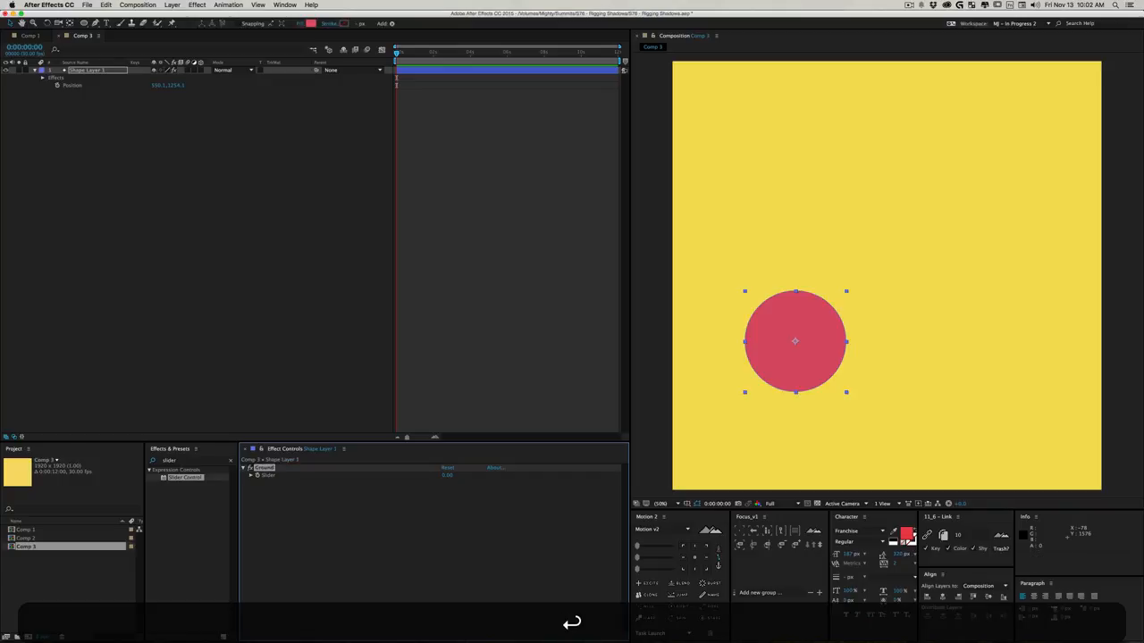
pyautogui.click(94, 110)
pyautogui.keyDown('alt'); pyautogui.click(56, 86); pyautogui.keyUp('alt')
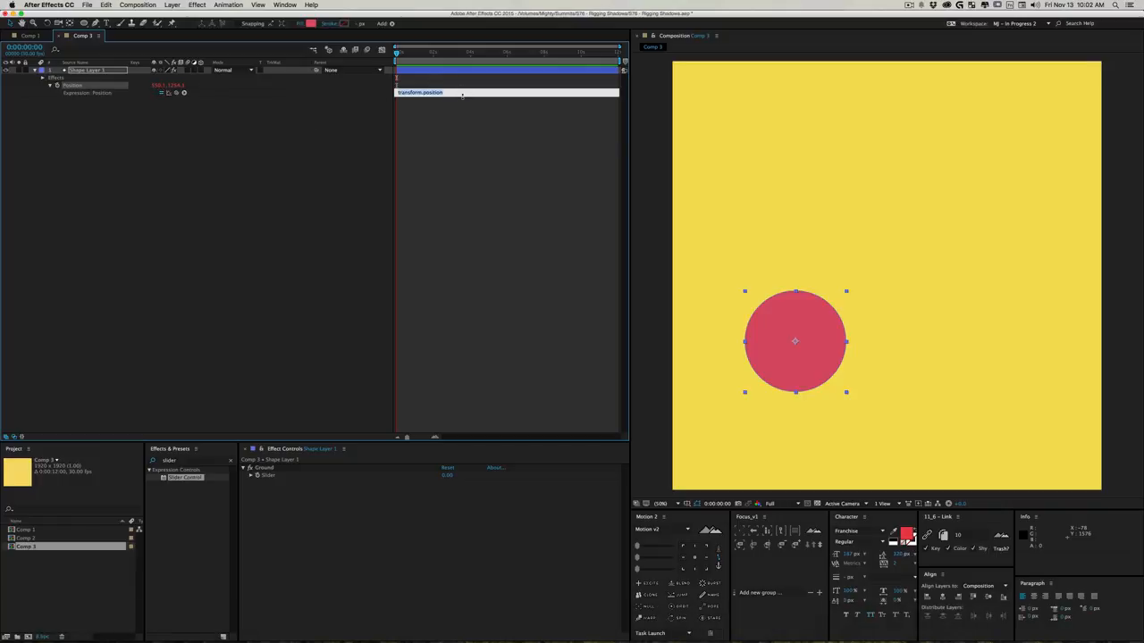
pyautogui.moveTo(462, 96); pyautogui.dragTo(478, 197)
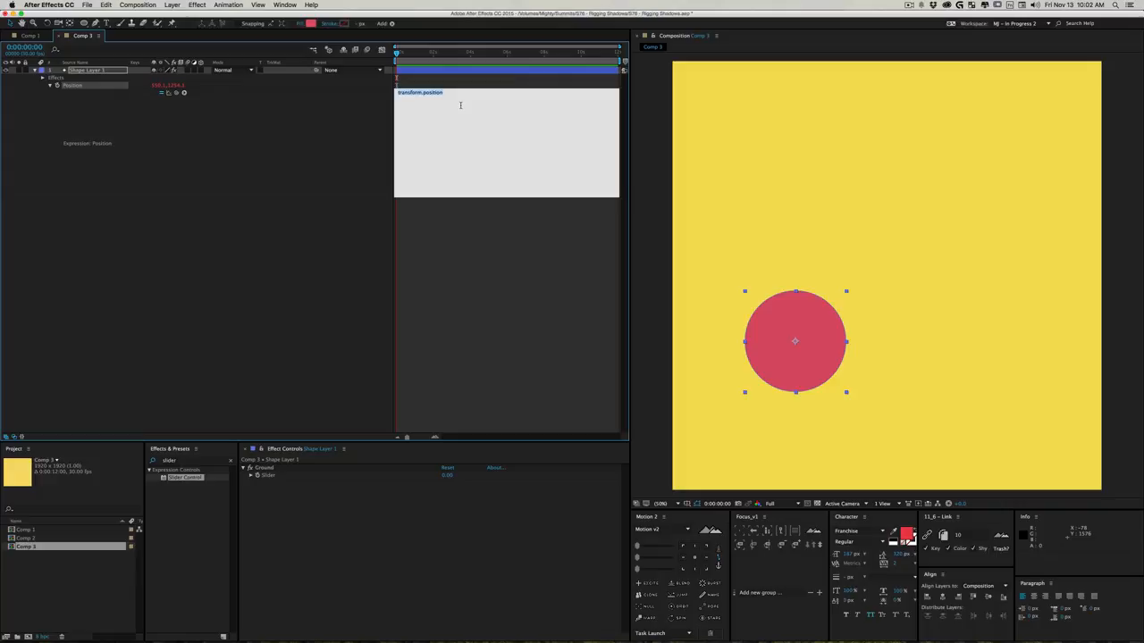
pyautogui.write('ang_X')
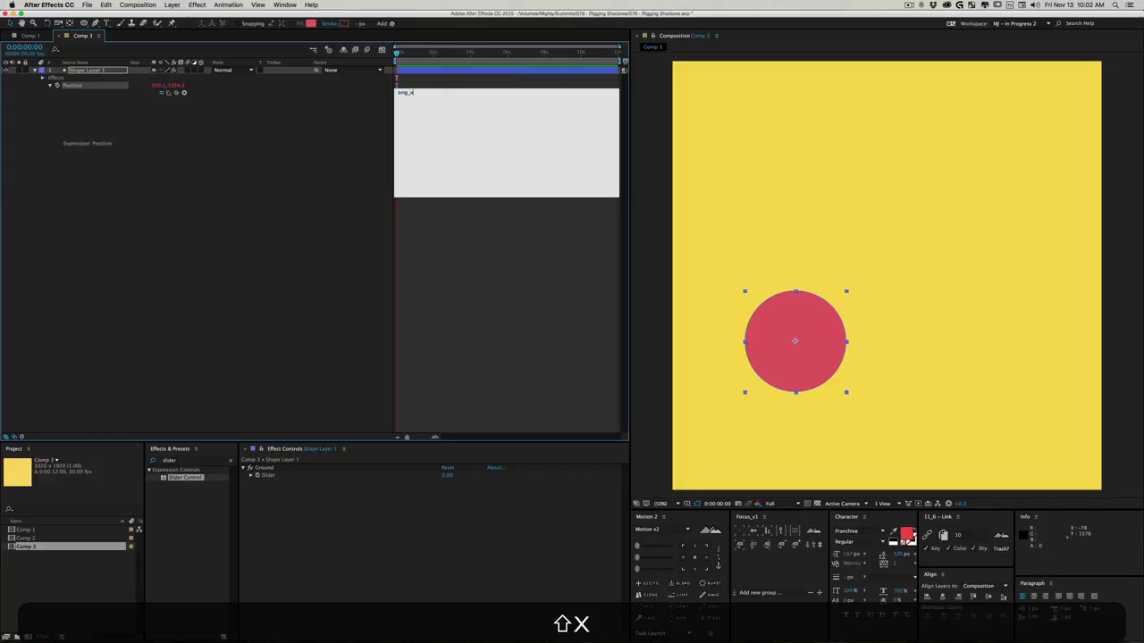
pyautogui.write('Pos =')
pyautogui.moveTo(177, 93)
pyautogui.mouseDown()
pyautogui.moveTo(156, 88)
pyautogui.moveTo(174, 102)
pyautogui.moveTo(164, 82)
pyautogui.mouseUp()
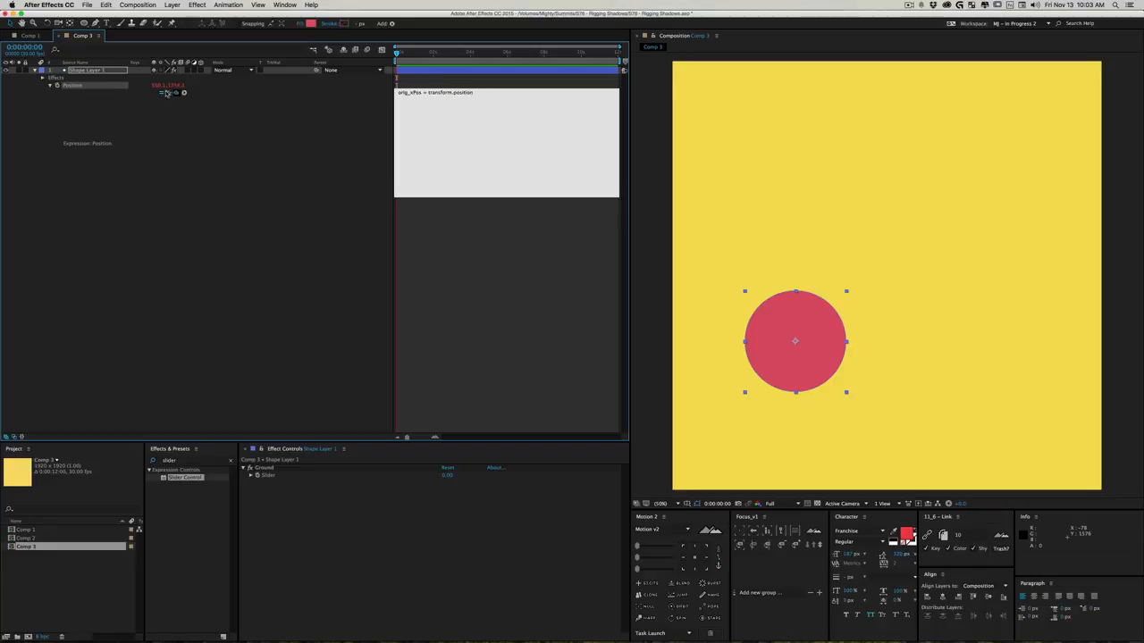
pyautogui.moveTo(176, 93)
pyautogui.mouseDown()
pyautogui.moveTo(157, 85)
pyautogui.moveTo(179, 85)
pyautogui.mouseUp()
pyautogui.press('super+z')
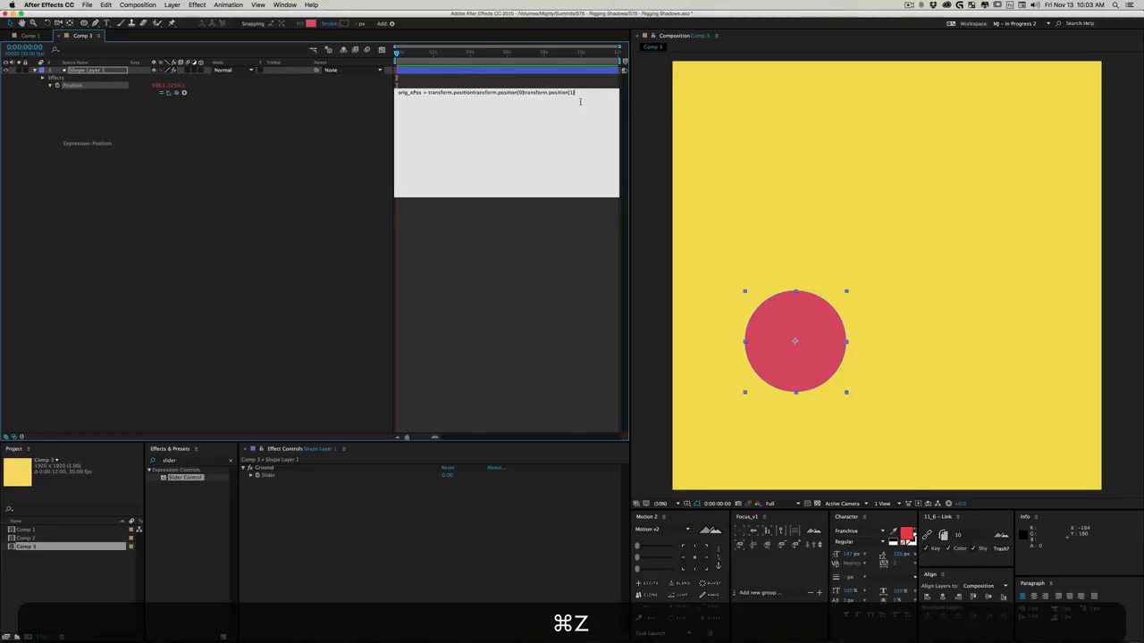
pyautogui.press('super+z')
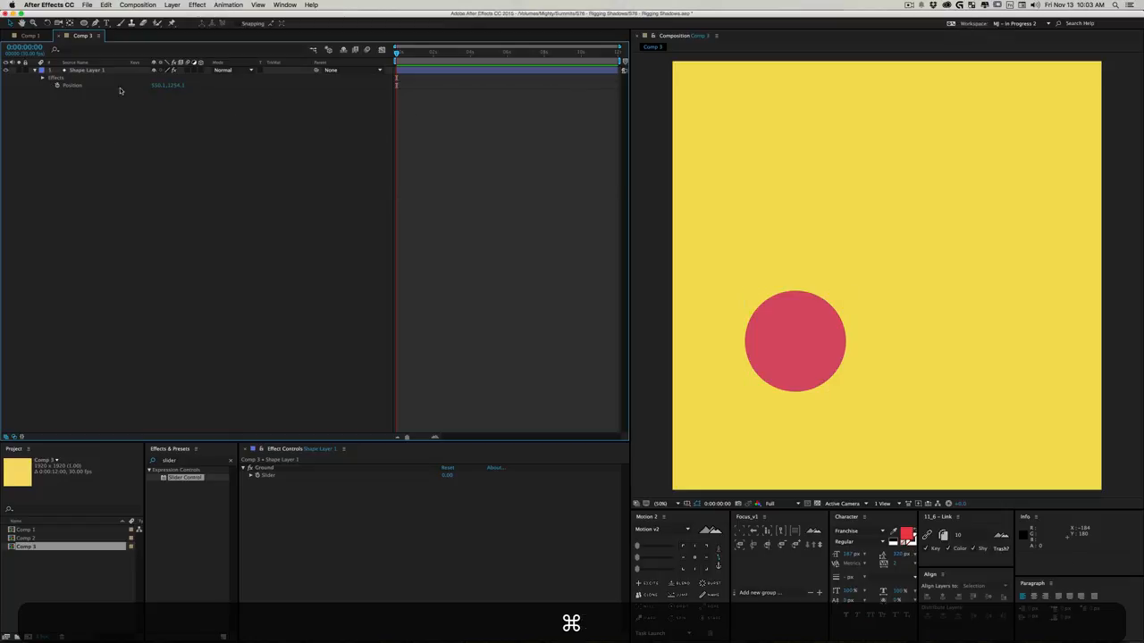
# - Add an expression to the circle's Position and define orig_xPos = transform.position[0]; as its first line
pyautogui.keyDown('alt'); pyautogui.click(55, 85); pyautogui.keyUp('alt')
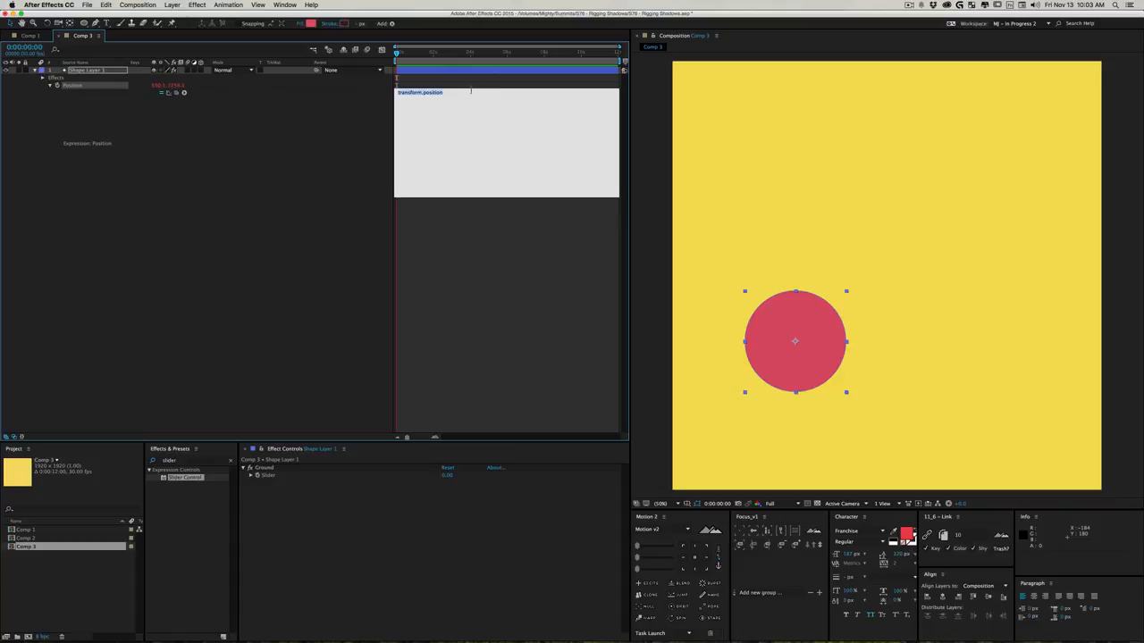
pyautogui.write('or')
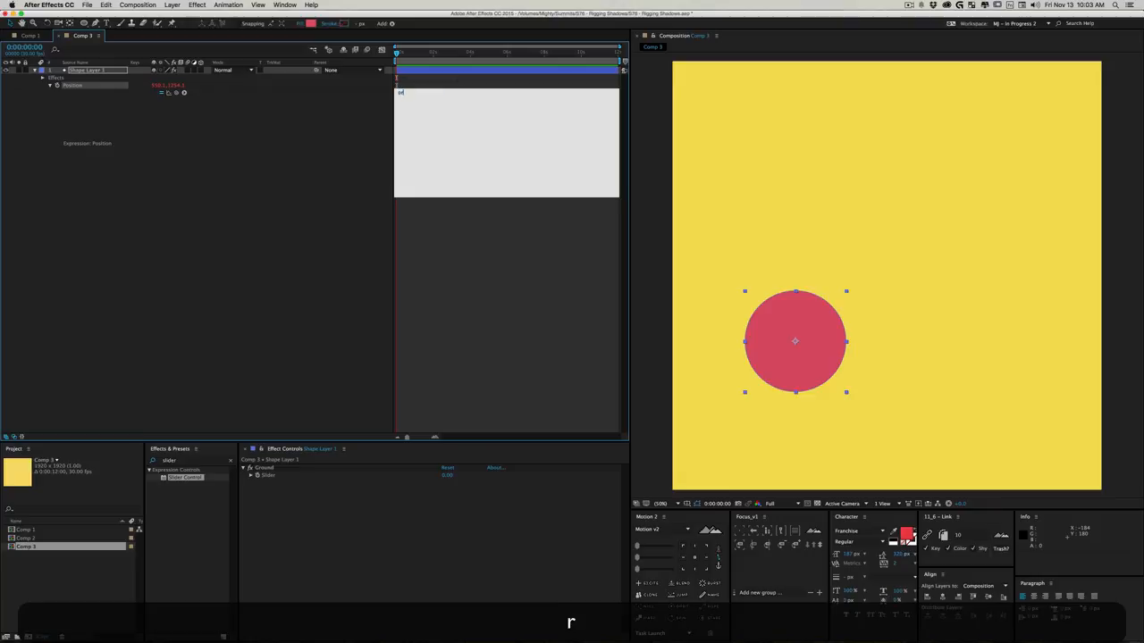
pyautogui.write('ig_xPos =')
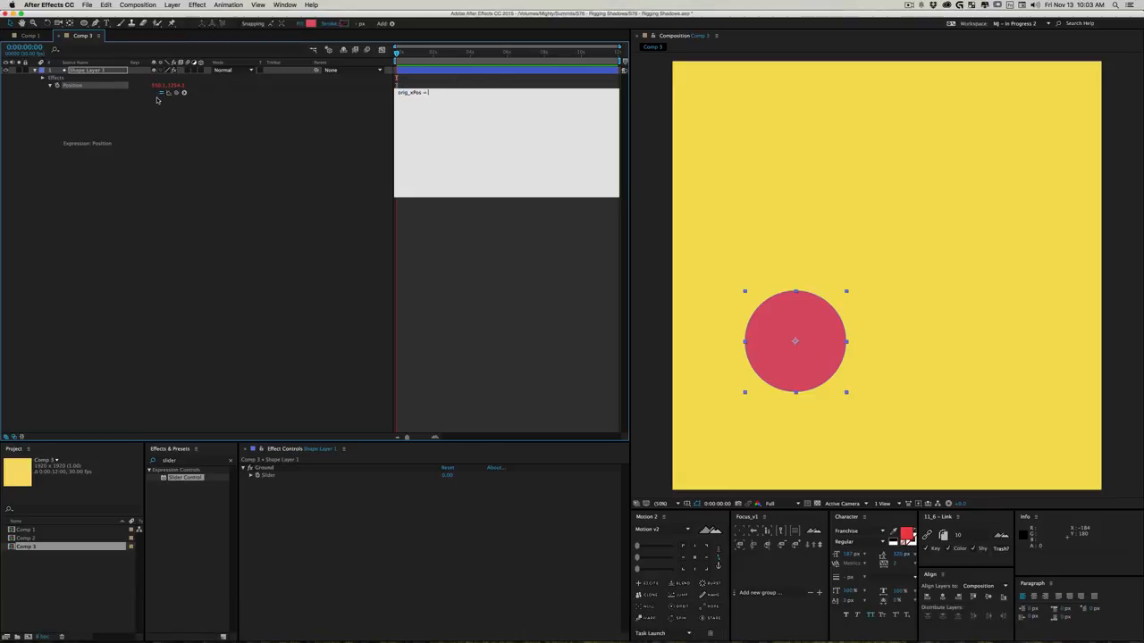
pyautogui.moveTo(175, 92); pyautogui.dragTo(157, 89)
pyautogui.write(';')
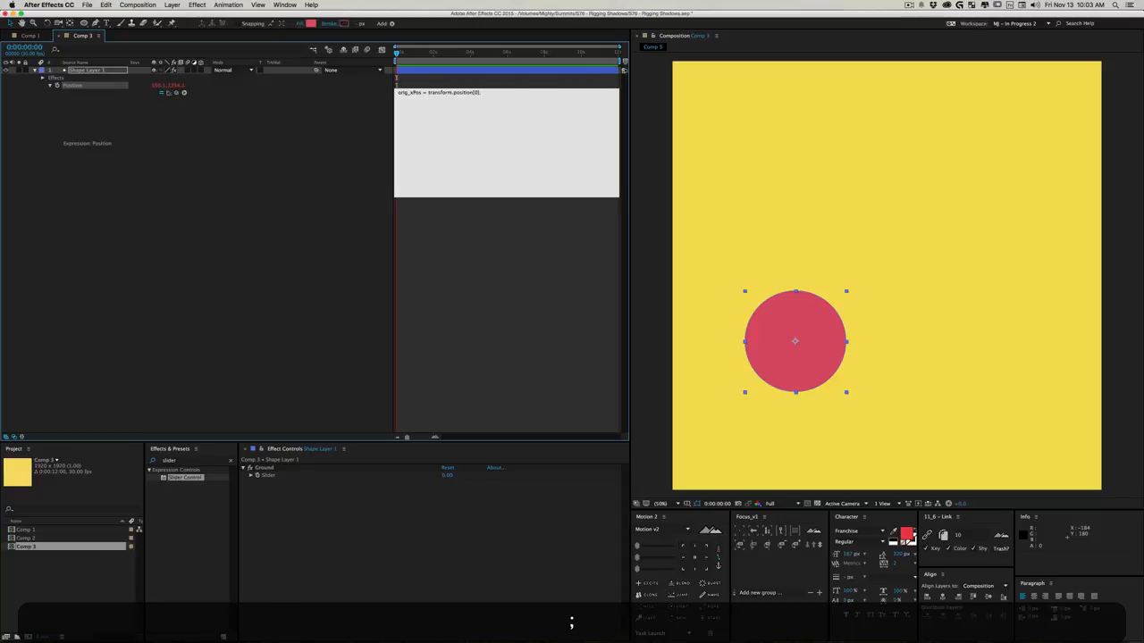
pyautogui.press('Return')
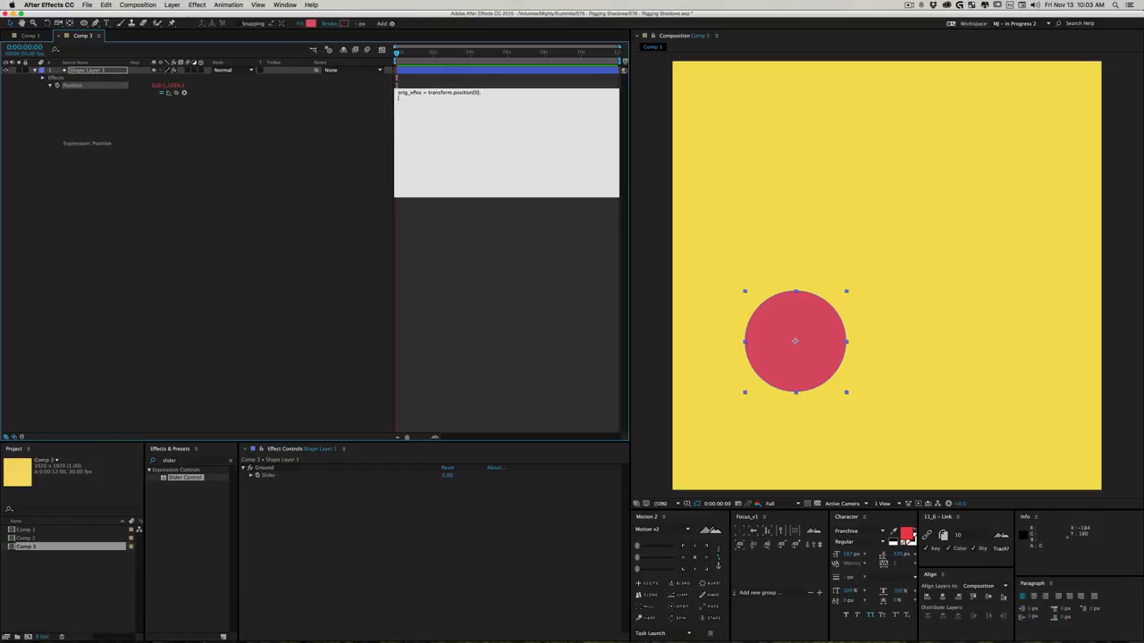
# - Add the line orig_yPos = transform.position[1]; to the Position expression, linked to the Y value
pyautogui.write('orig_')
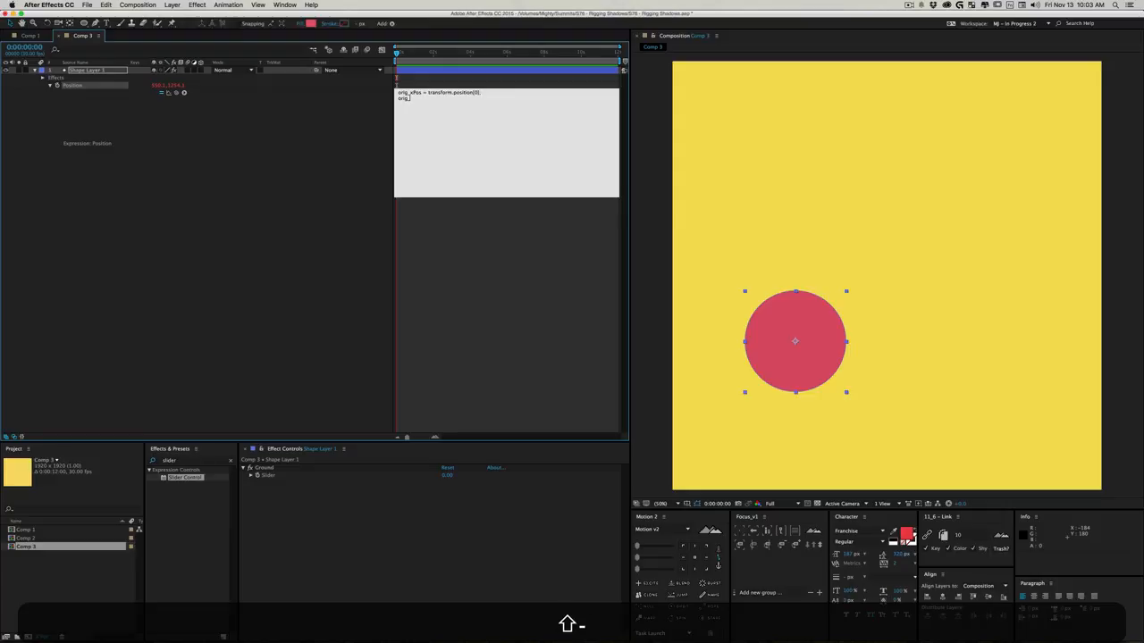
pyautogui.write('yPos =')
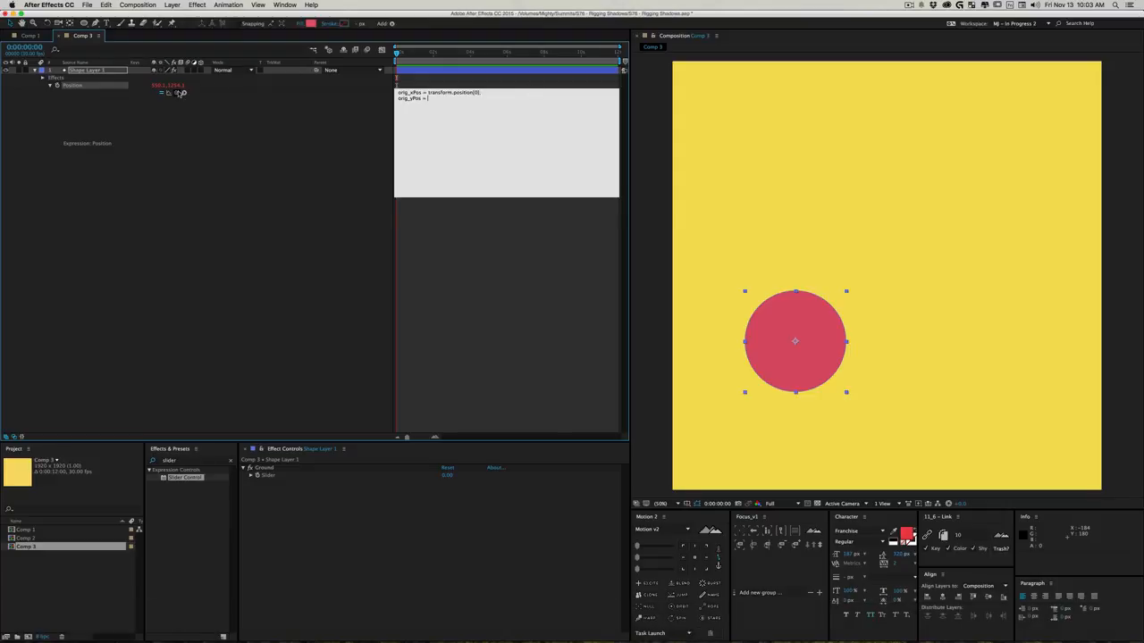
pyautogui.moveTo(177, 93); pyautogui.dragTo(178, 86)
pyautogui.write(';')
pyautogui.press('Return')
# - Define ground = effect("Ground")("Slider"); in the Position expression, linked to the Ground slider, followed by a blank line
pyautogui.write('ground =')
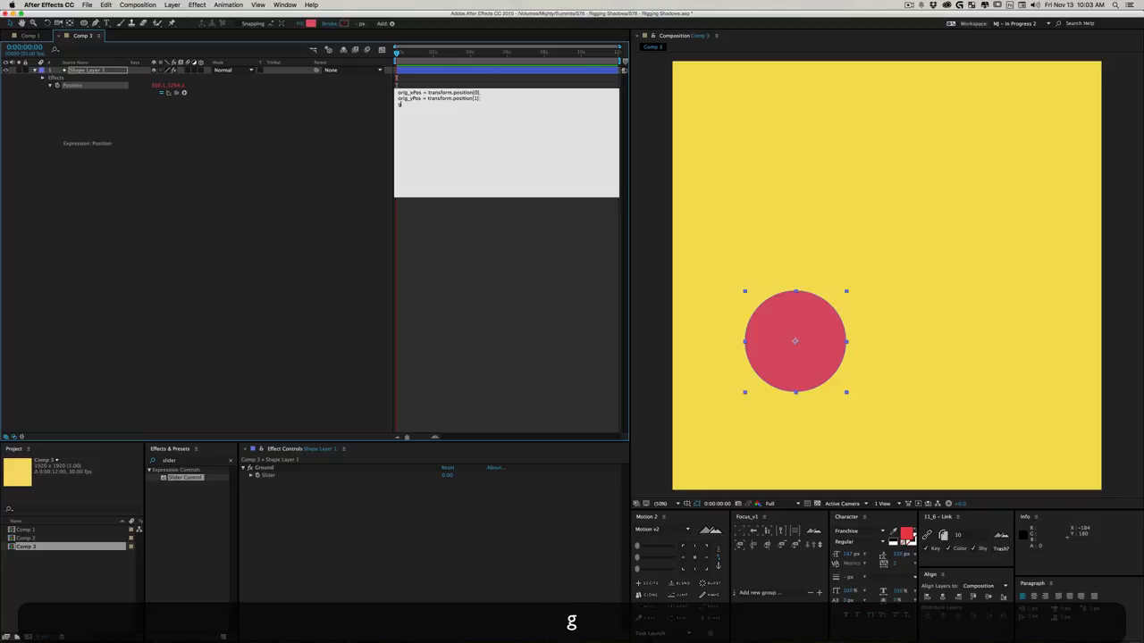
pyautogui.press('BackSpace')
pyautogui.press('BackSpace')
pyautogui.write('=')
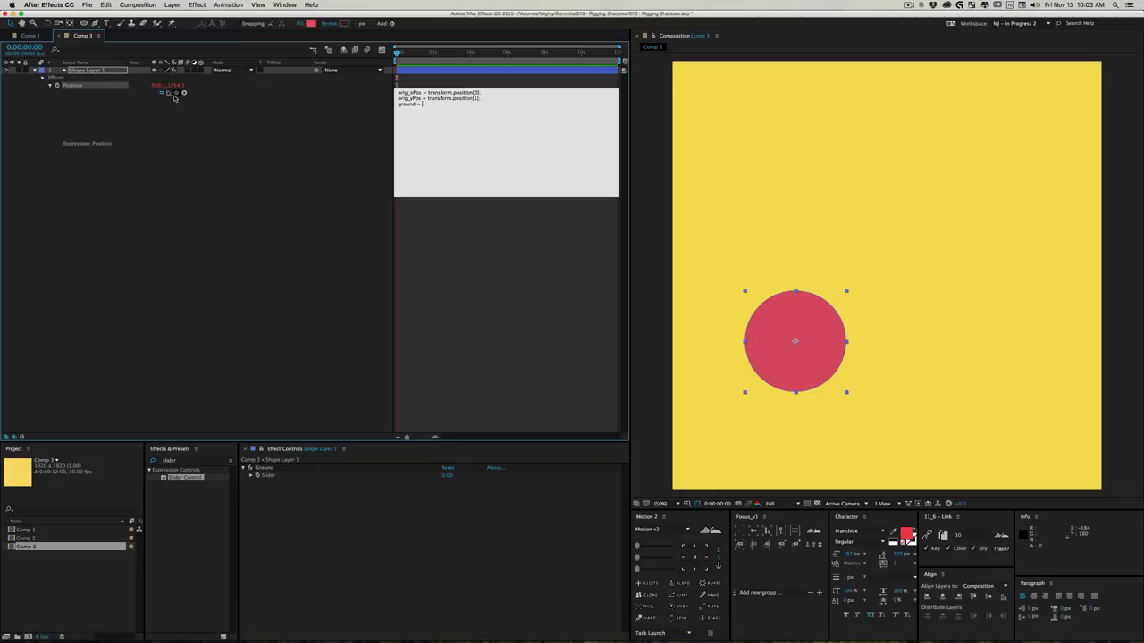
pyautogui.moveTo(176, 92); pyautogui.dragTo(269, 477)
pyautogui.write(';')
pyautogui.press('Return')
pyautogui.press('Return')
pyautogui.press('Return')
# - Write an if block in the Position expression with the condition orig_yPos < ground and an empty line between its braces
pyautogui.write('if ()')
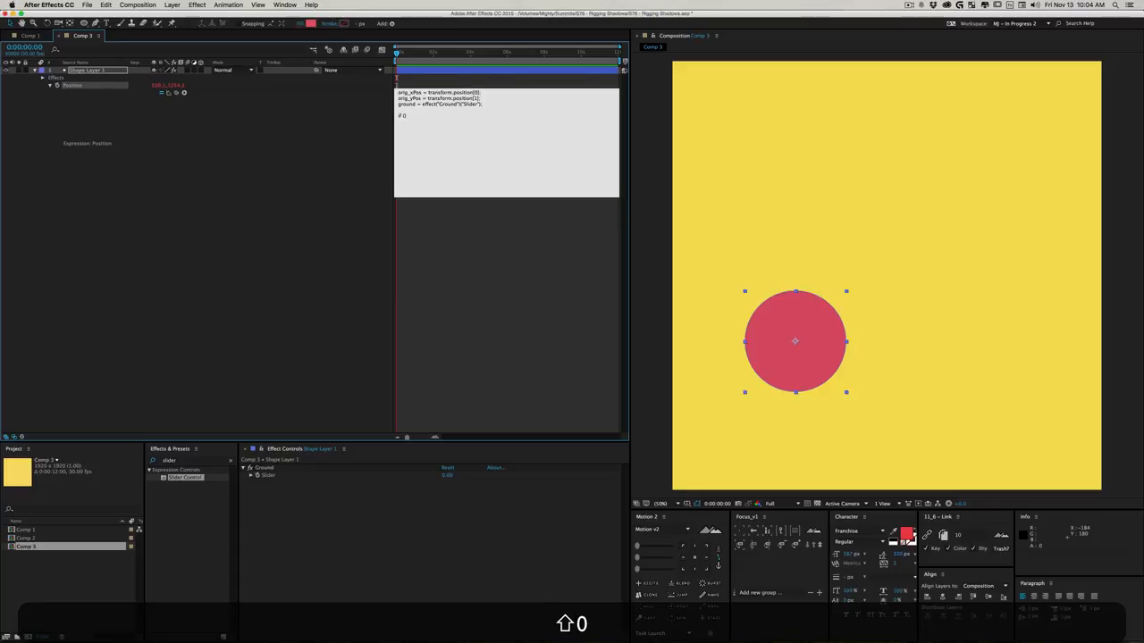
pyautogui.press('Left')
pyautogui.write('orig_yPos < ground')
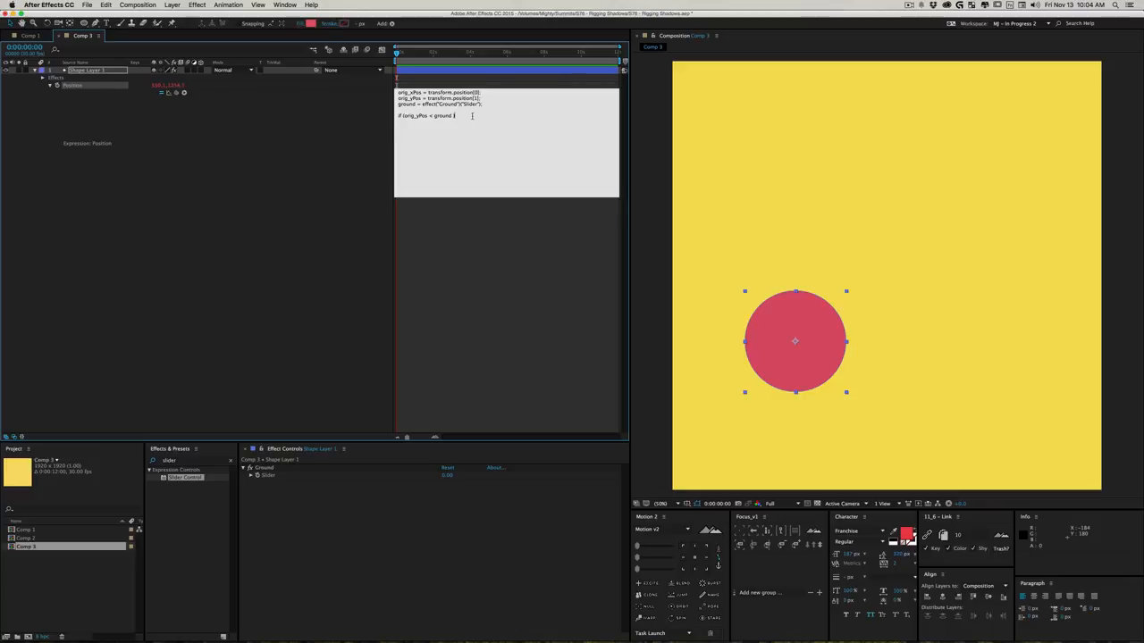
pyautogui.write('{')
pyautogui.press('Return')
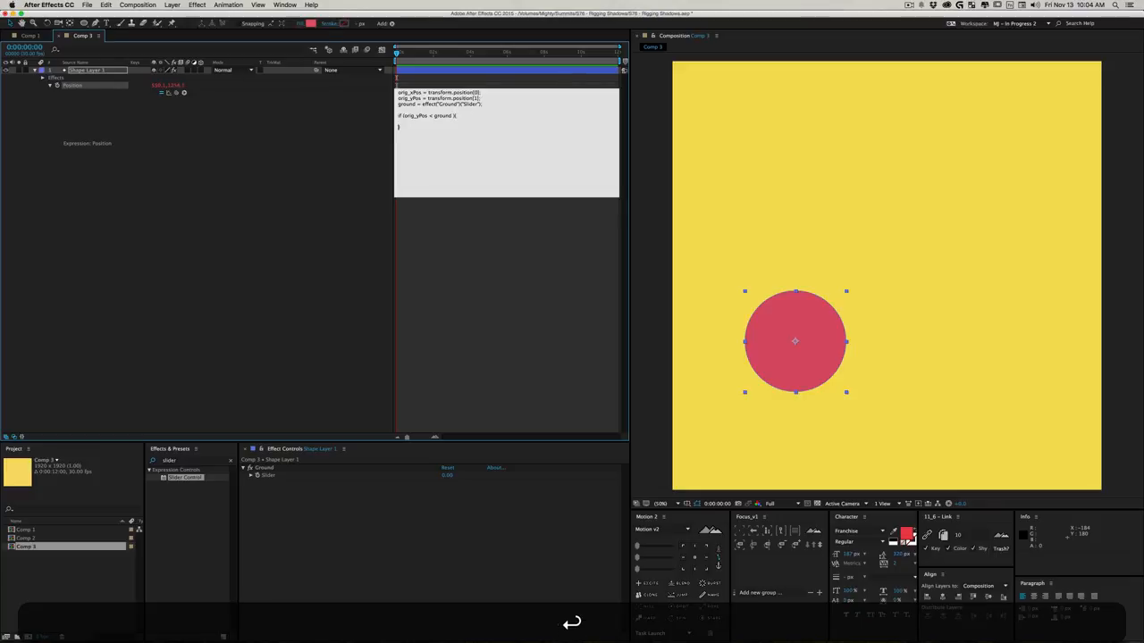
pyautogui.press('Up')
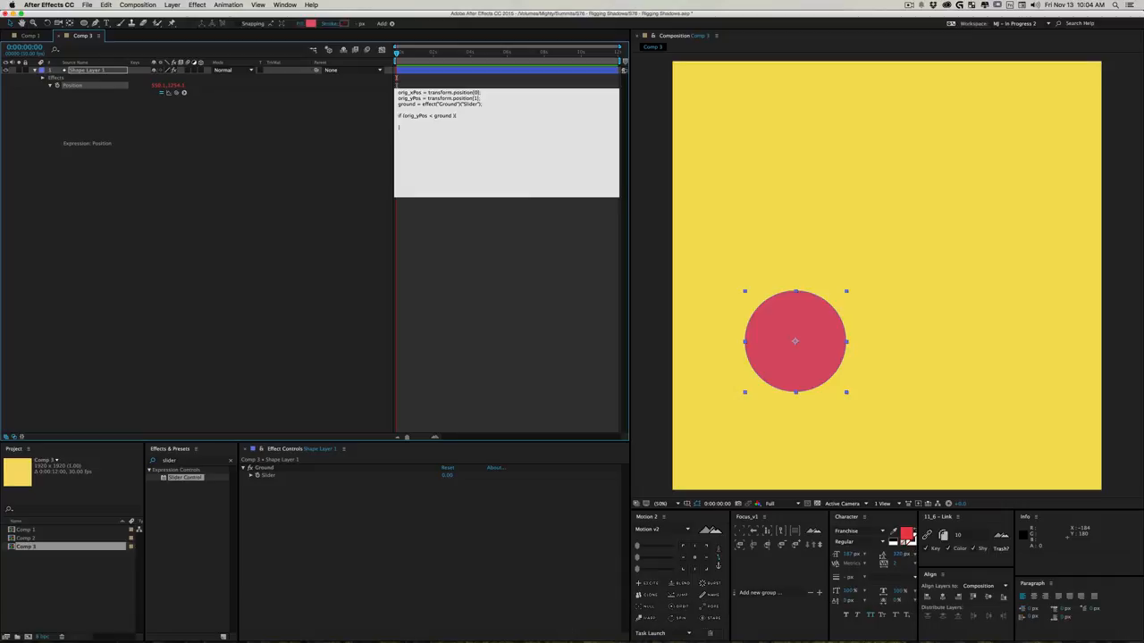
# - Enter [orig_xPos, orig_yPos] inside the if block, commit the expression and move the circle to about 668, 914
pyautogui.write('[]')
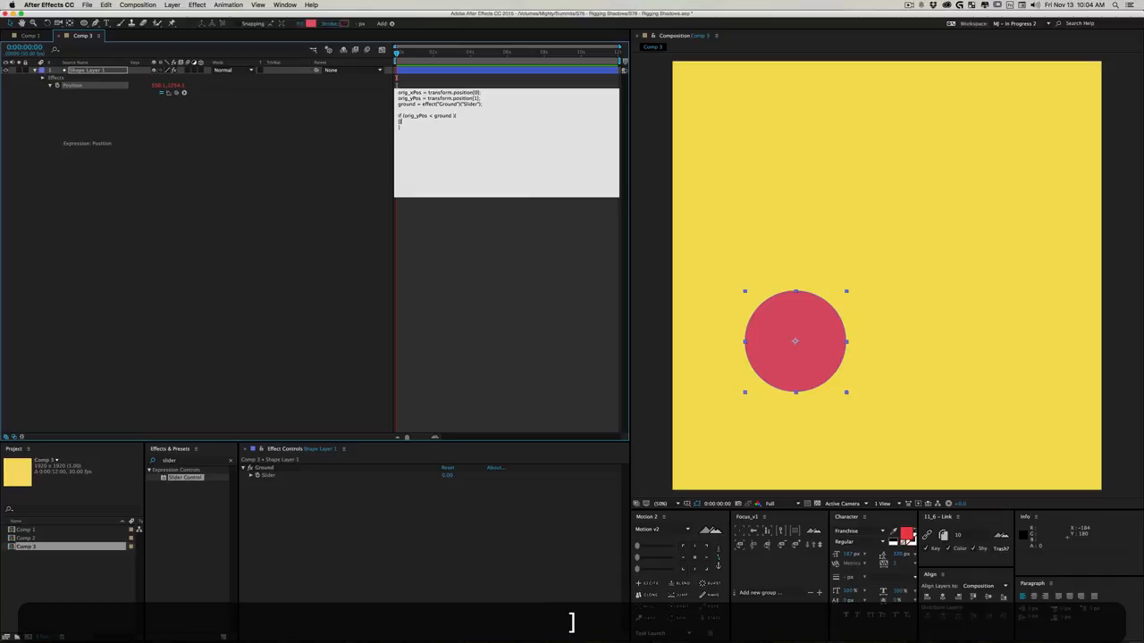
pyautogui.press('Left')
pyautogui.write('orig_')
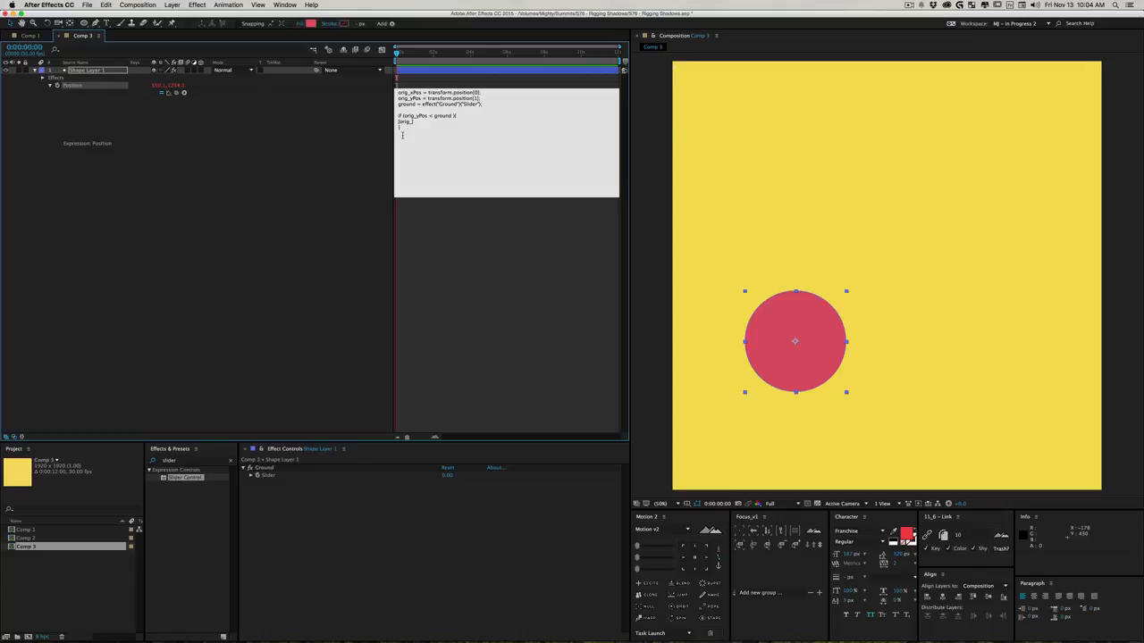
pyautogui.write('xpos')
pyautogui.press('BackSpace')
pyautogui.press('BackSpace')
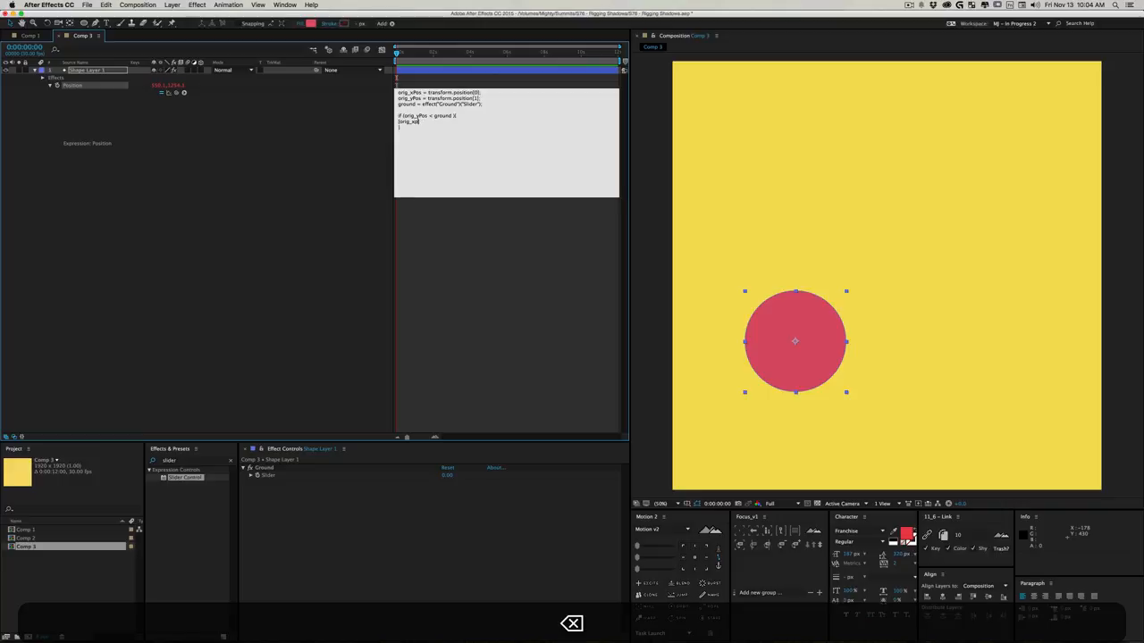
pyautogui.press('BackSpace')
pyautogui.write('Pos,')
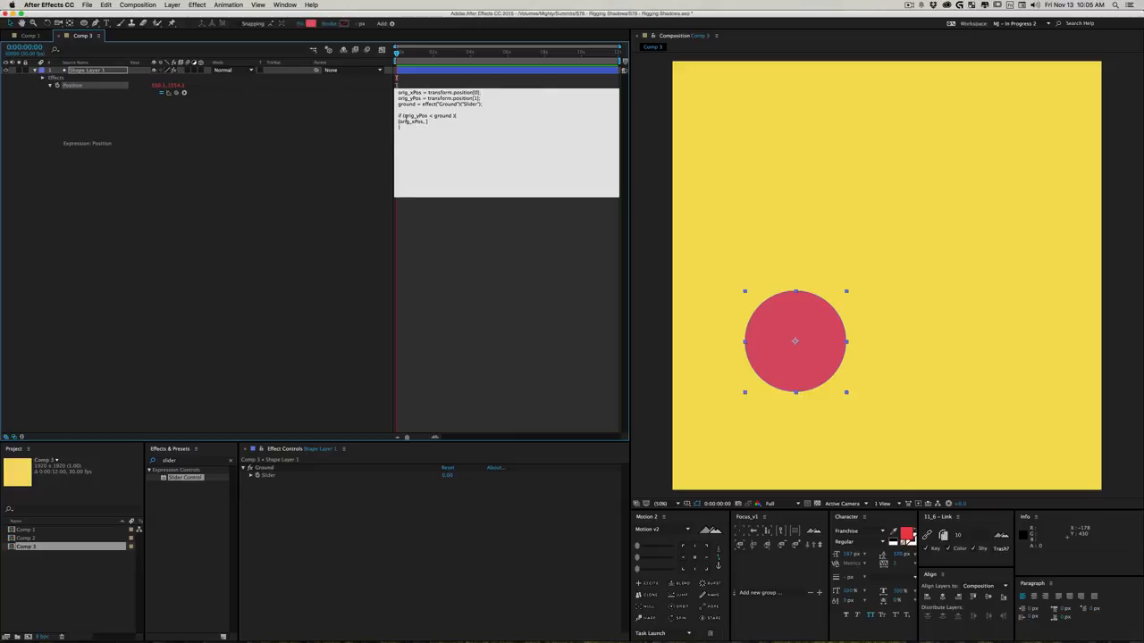
pyautogui.write('orig_yP')
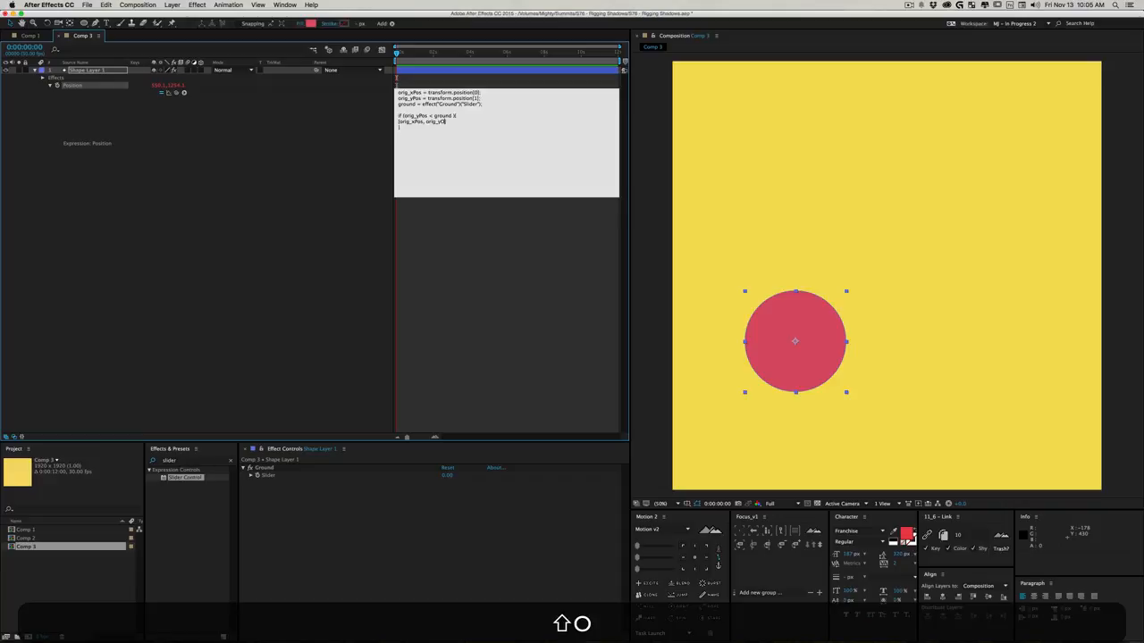
pyautogui.press('BackSpace')
pyautogui.write('Pos')
pyautogui.click(275, 145)
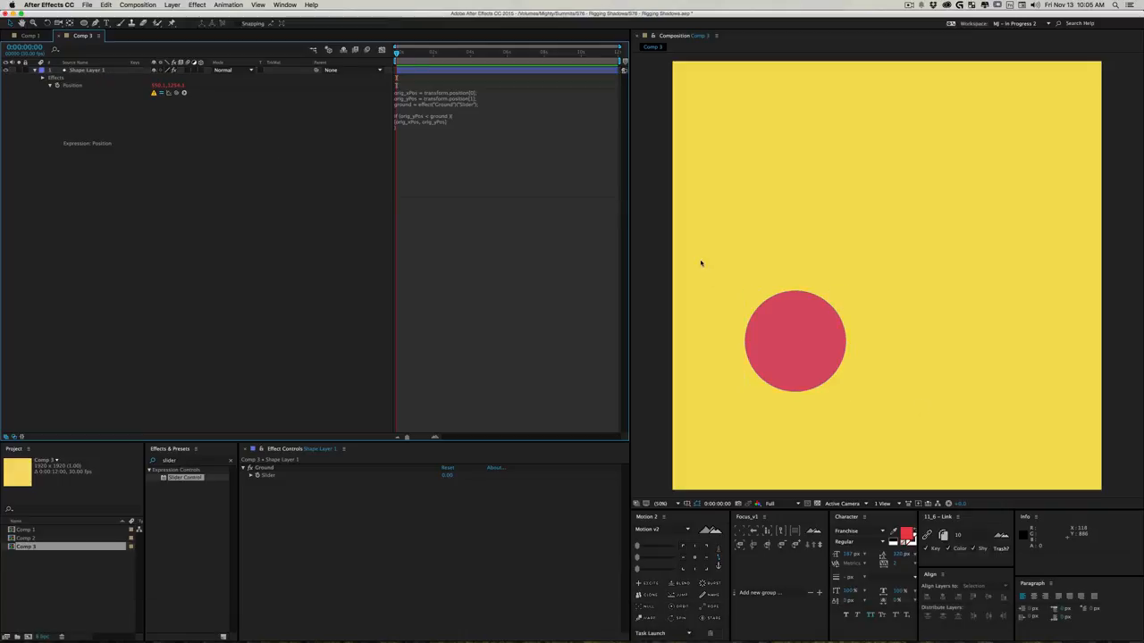
pyautogui.moveTo(799, 337); pyautogui.dragTo(830, 283)
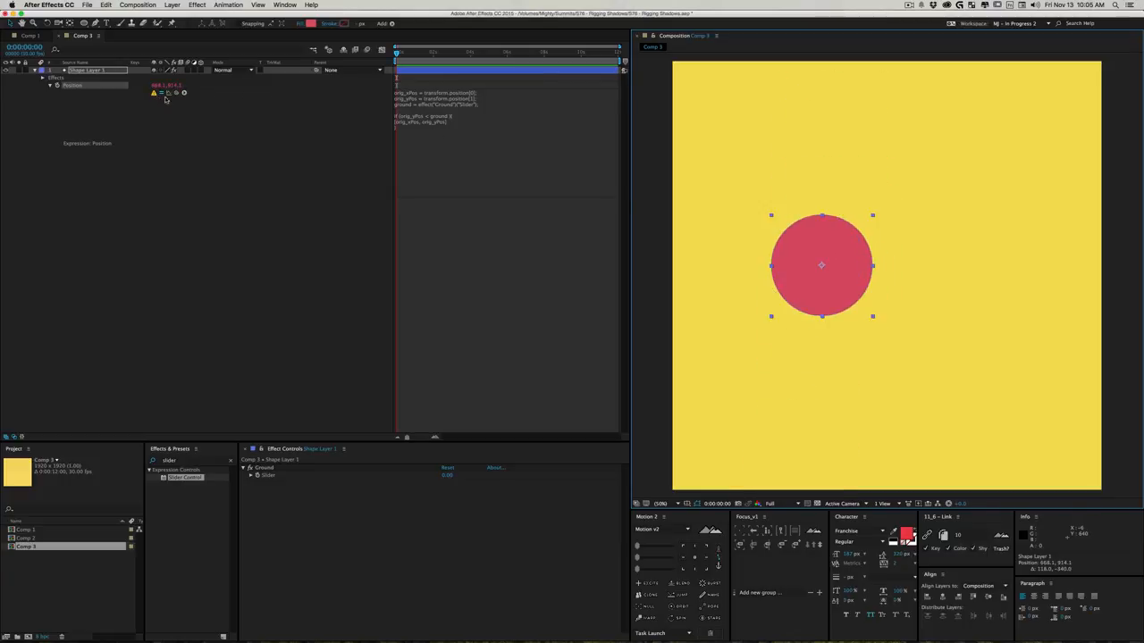
# - Add an else block containing [orig_xPos, ground] to the end of the Position expression and commit it
pyautogui.click(466, 125)
pyautogui.click(435, 131)
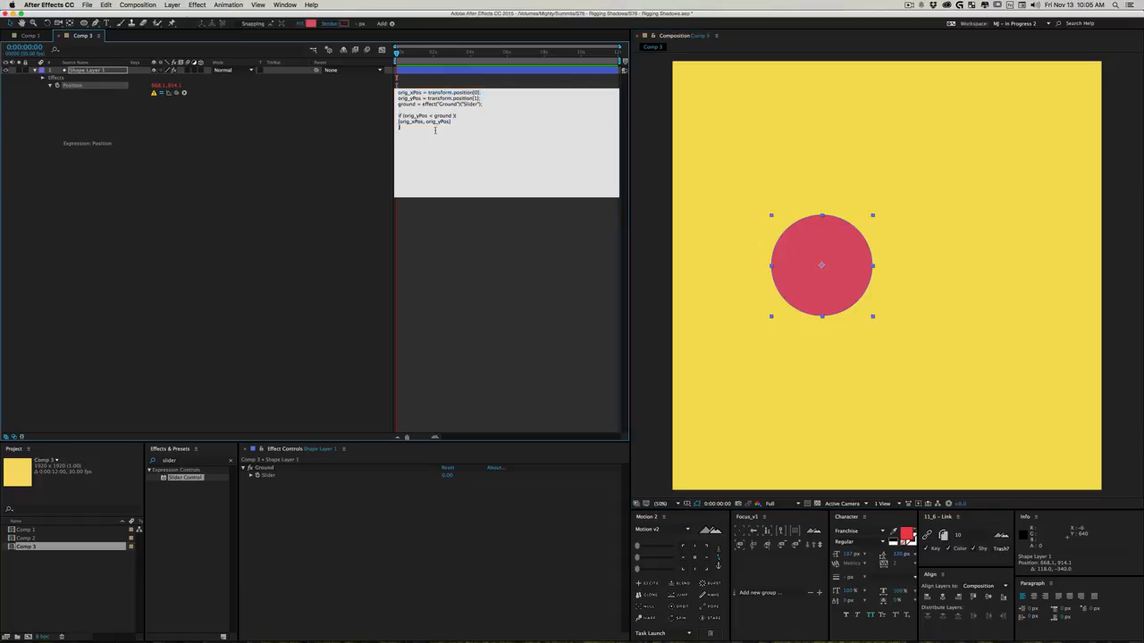
pyautogui.write('} else {')
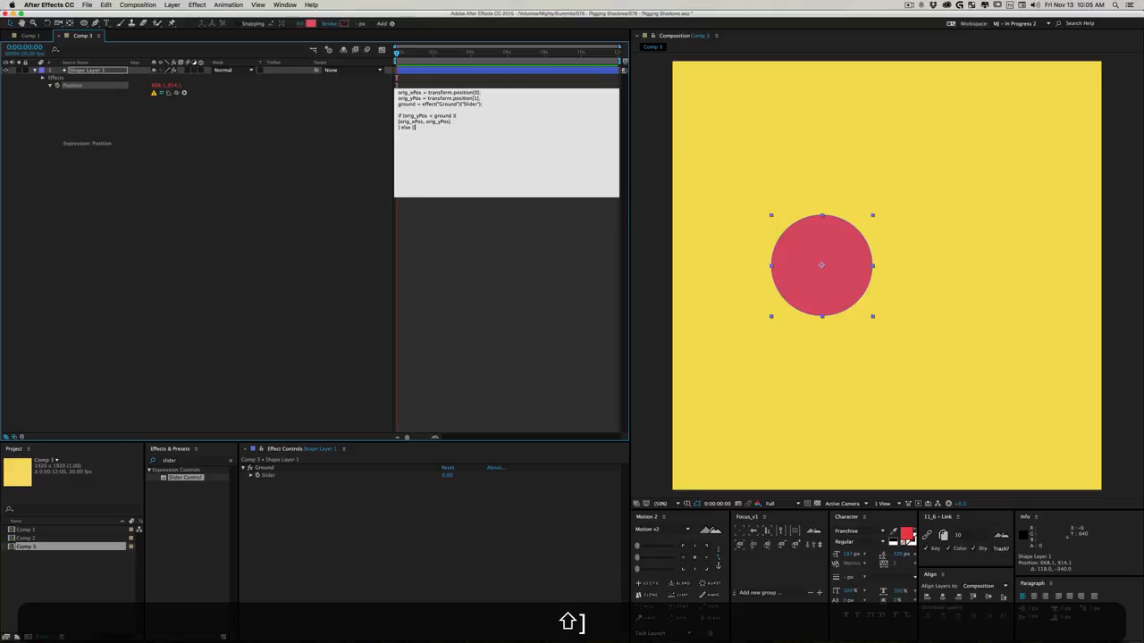
pyautogui.press('Return')
pyautogui.press('Up')
pyautogui.write('[]')
pyautogui.press('Left')
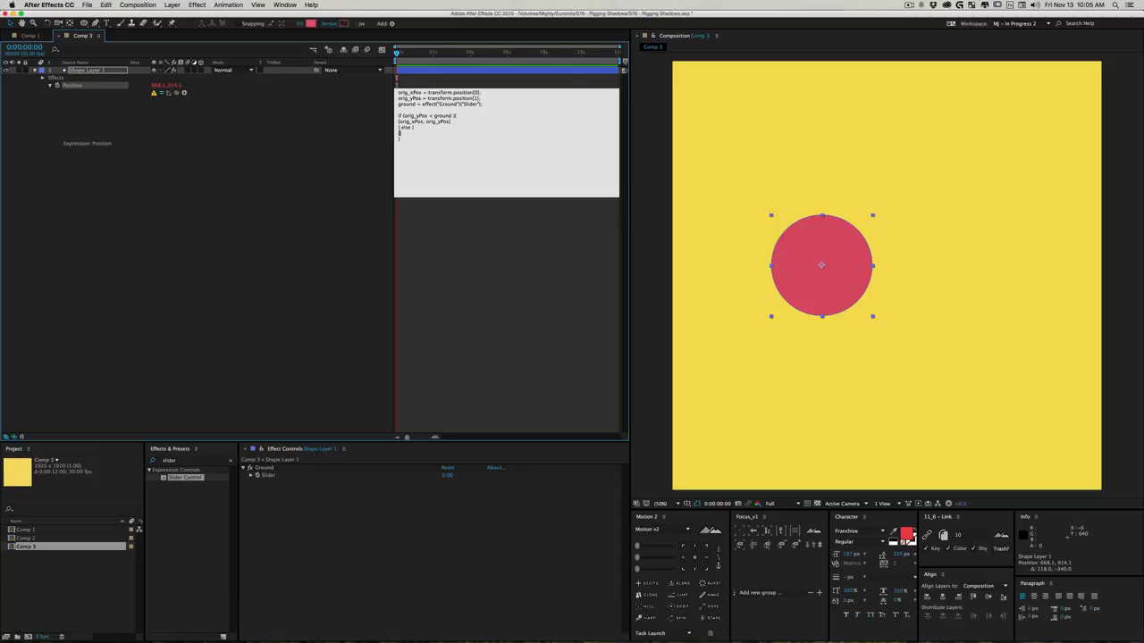
pyautogui.write('ori')
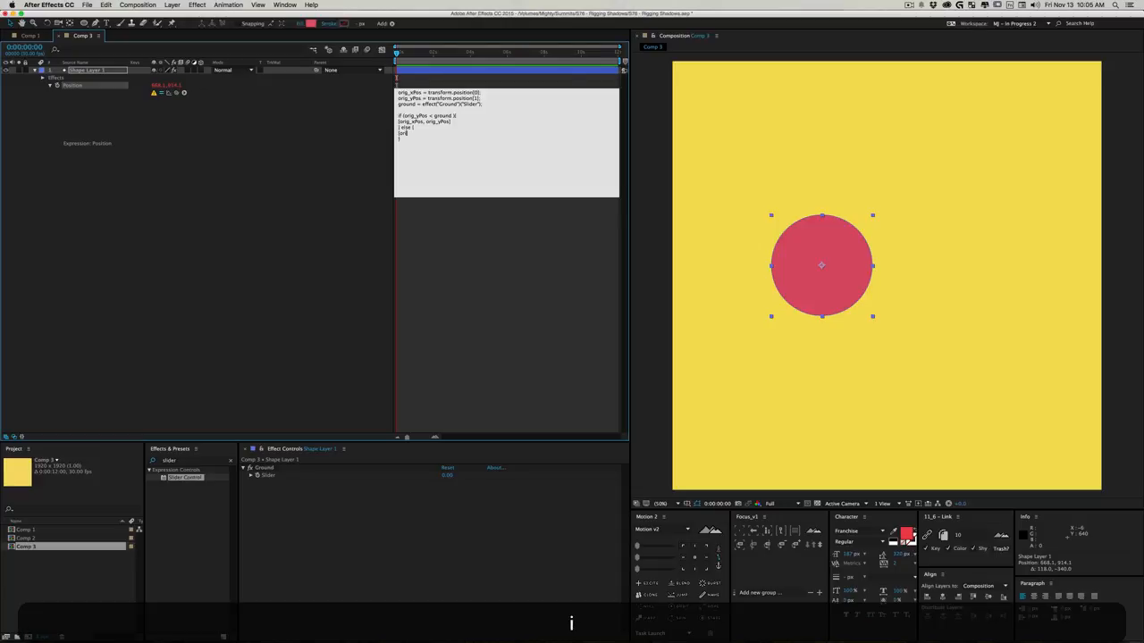
pyautogui.write('g_xPos, ground')
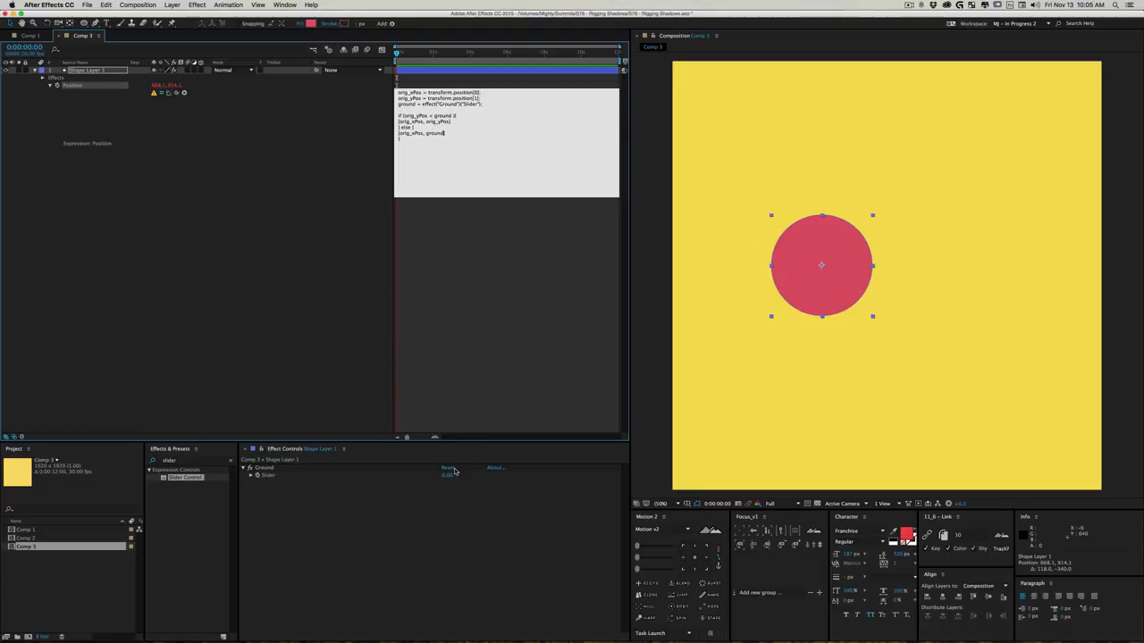
pyautogui.click(314, 305)
# - Move the circle sideways along the composition's upper edge and set the Ground slider to 1510
pyautogui.moveTo(828, 83); pyautogui.dragTo(704, 59)
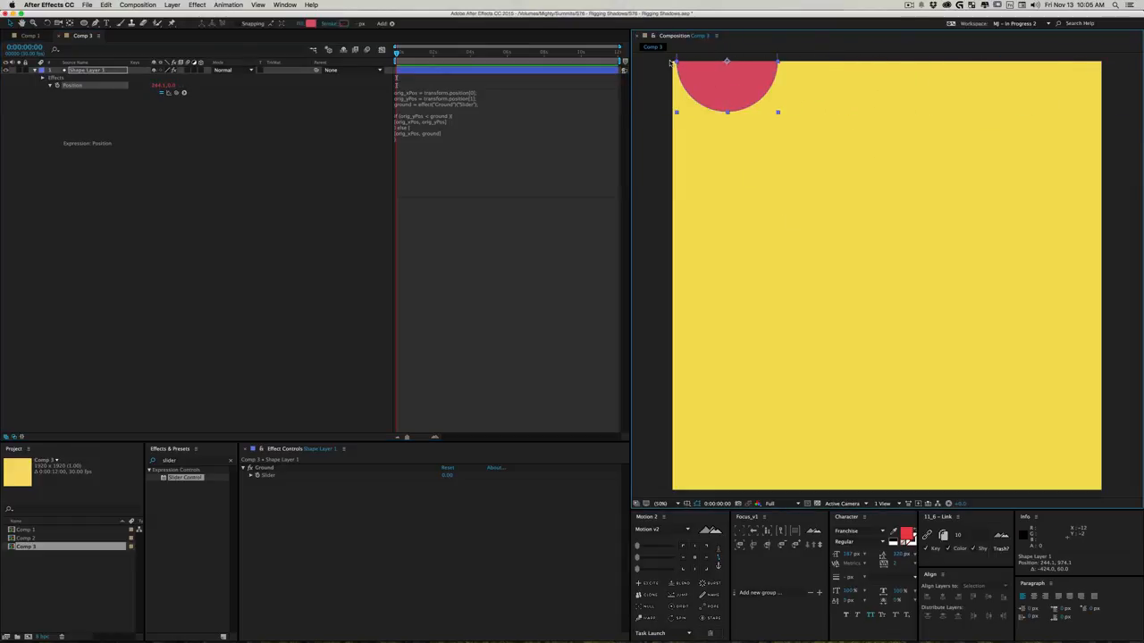
pyautogui.moveTo(737, 80); pyautogui.dragTo(863, 98)
pyautogui.moveTo(447, 474); pyautogui.dragTo(1137, 469)
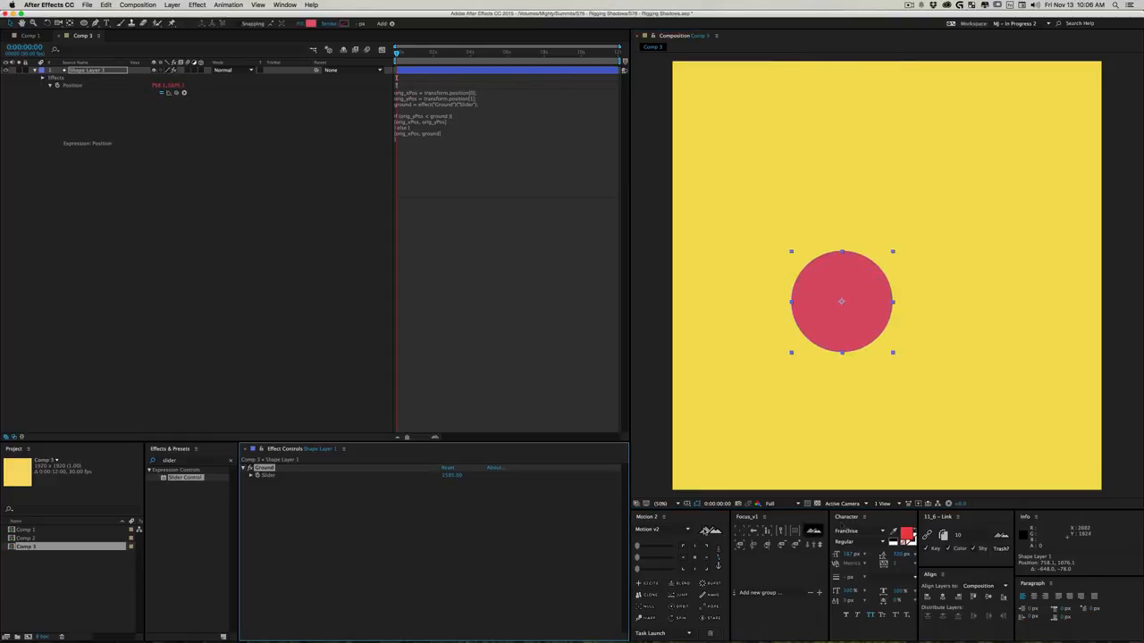
pyautogui.moveTo(462, 475); pyautogui.dragTo(440, 480)
# - Test the ground limit by moving the circle to about 642, 886, then 676, 1872 and 770, 2058, toggling the Position expression off and on
pyautogui.moveTo(820, 334); pyautogui.dragTo(790, 291)
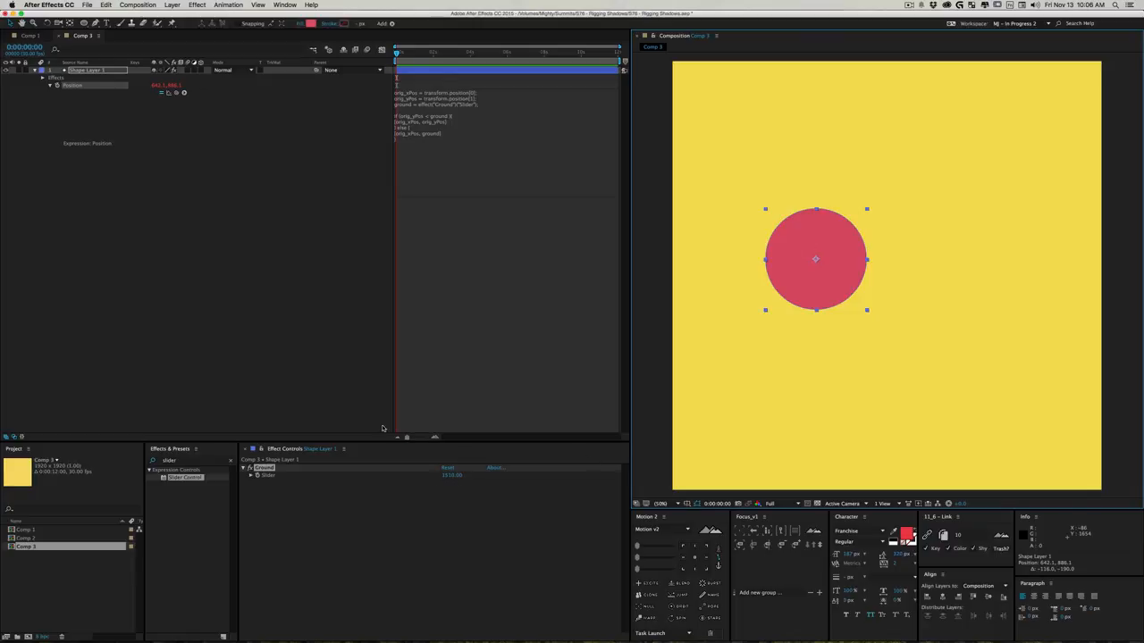
pyautogui.click(161, 93)
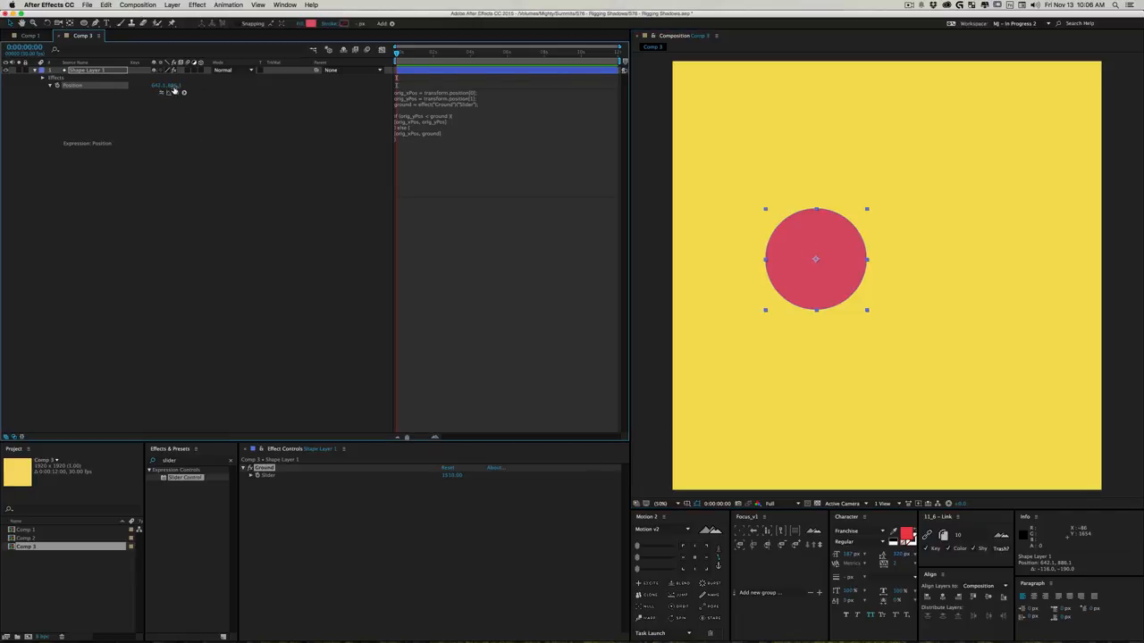
pyautogui.moveTo(834, 284); pyautogui.dragTo(843, 504)
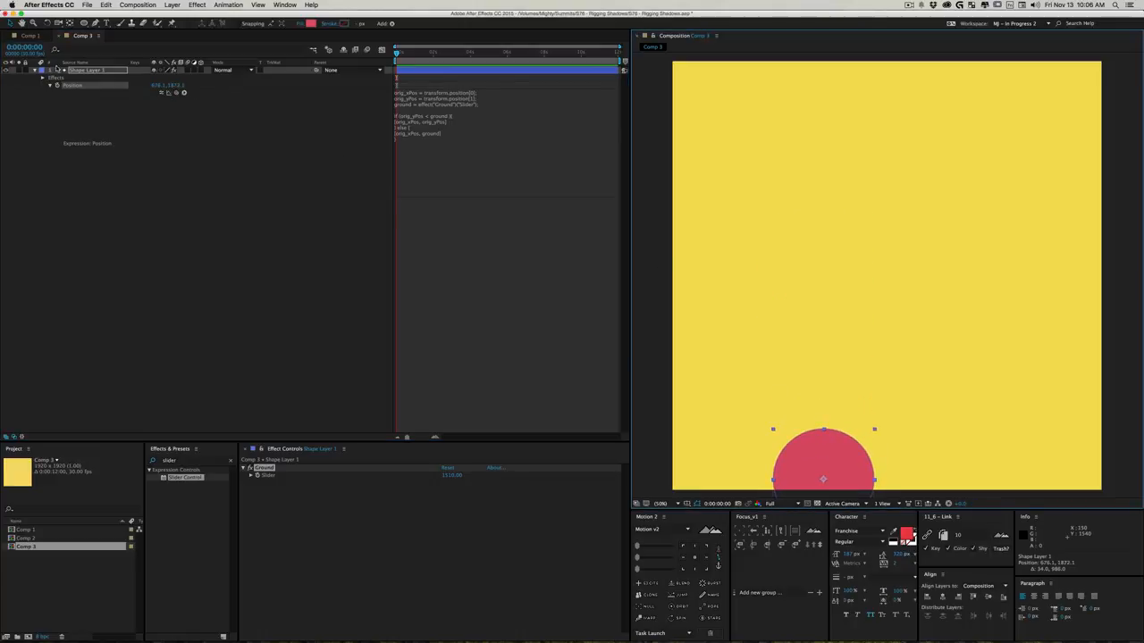
pyautogui.click(162, 93)
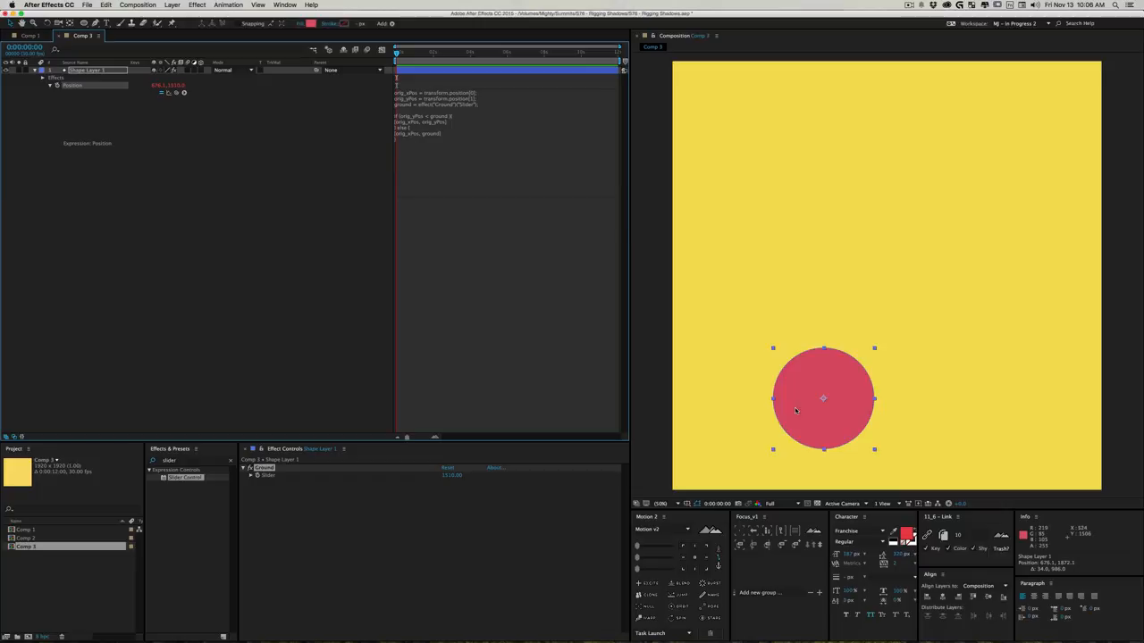
pyautogui.moveTo(815, 377); pyautogui.dragTo(833, 466)
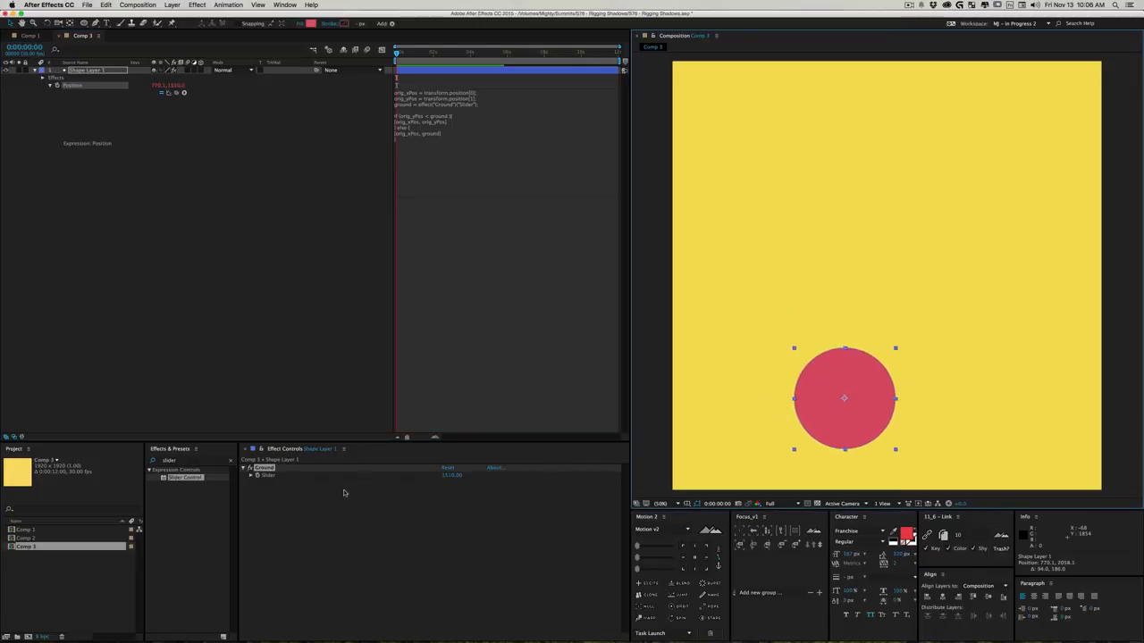
pyautogui.click(168, 92)
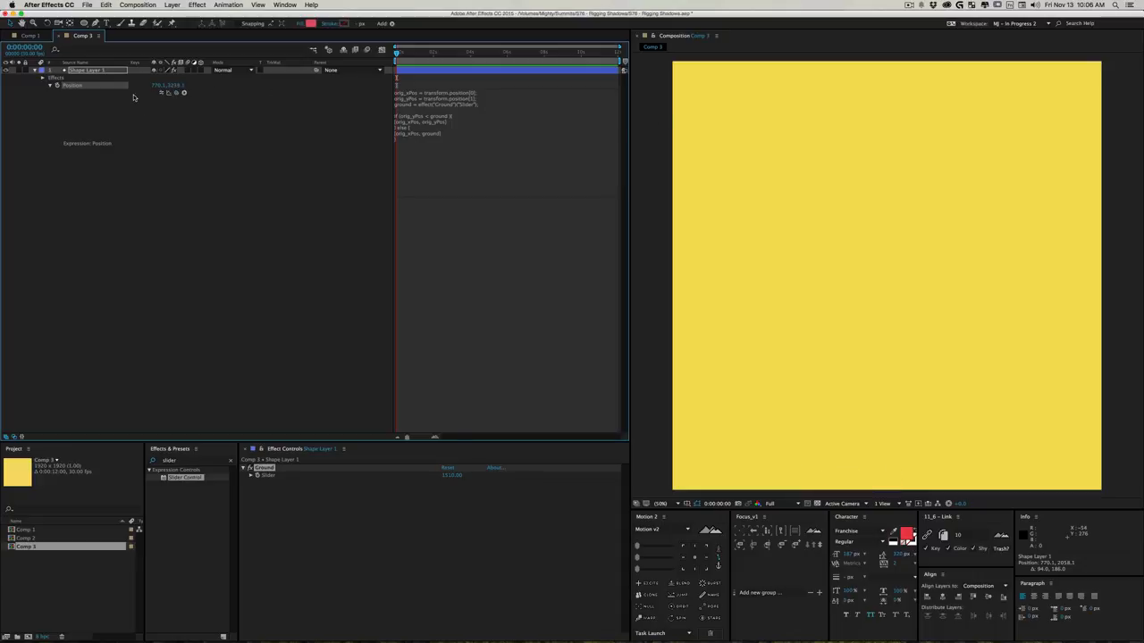
pyautogui.click(161, 93)
# - Move the circle back above the ground level to about 776, 1198 with the Position expression enabled
pyautogui.moveTo(849, 399); pyautogui.dragTo(869, 192)
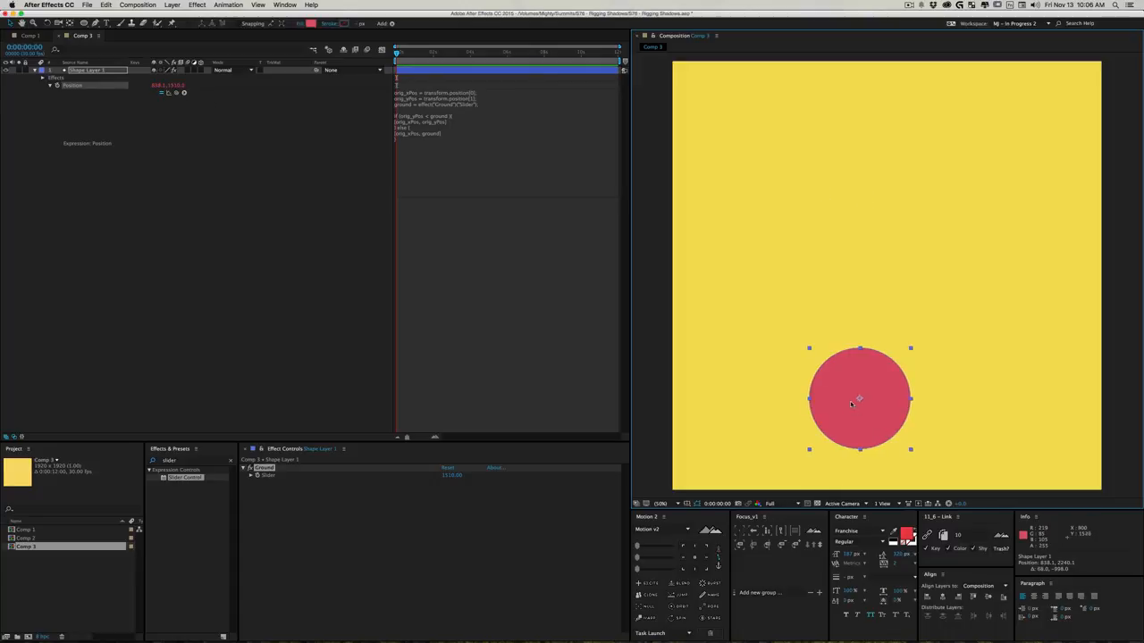
pyautogui.moveTo(864, 398); pyautogui.dragTo(864, 327)
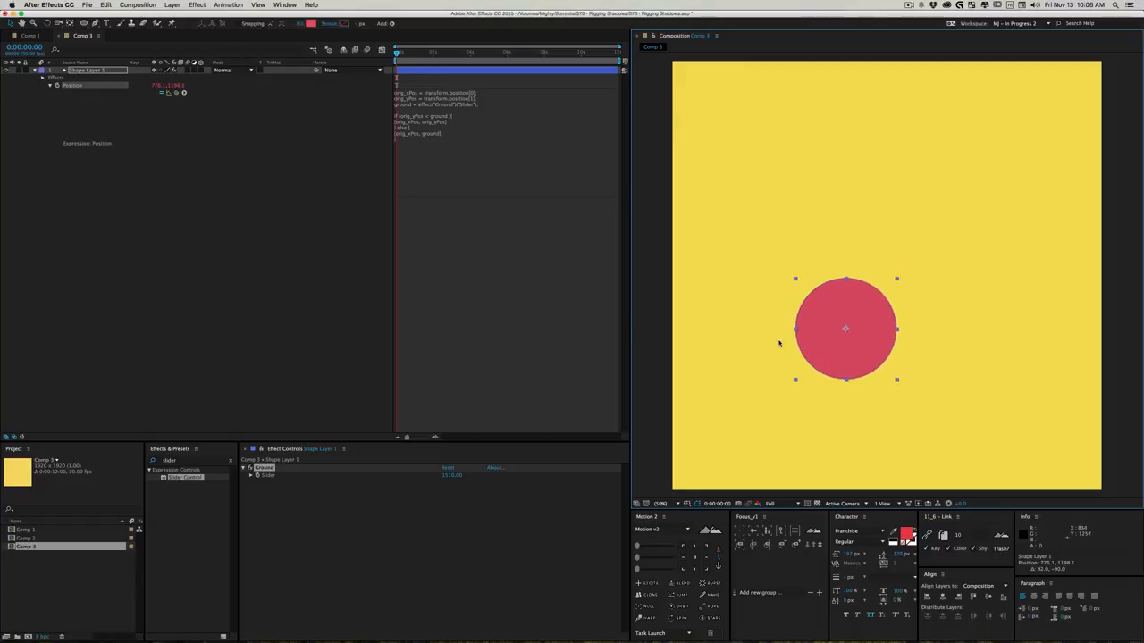
# - Move the circle to about 960, 1310 and copy its Y position value into the Ground slider
pyautogui.moveTo(454, 477); pyautogui.dragTo(433, 479)
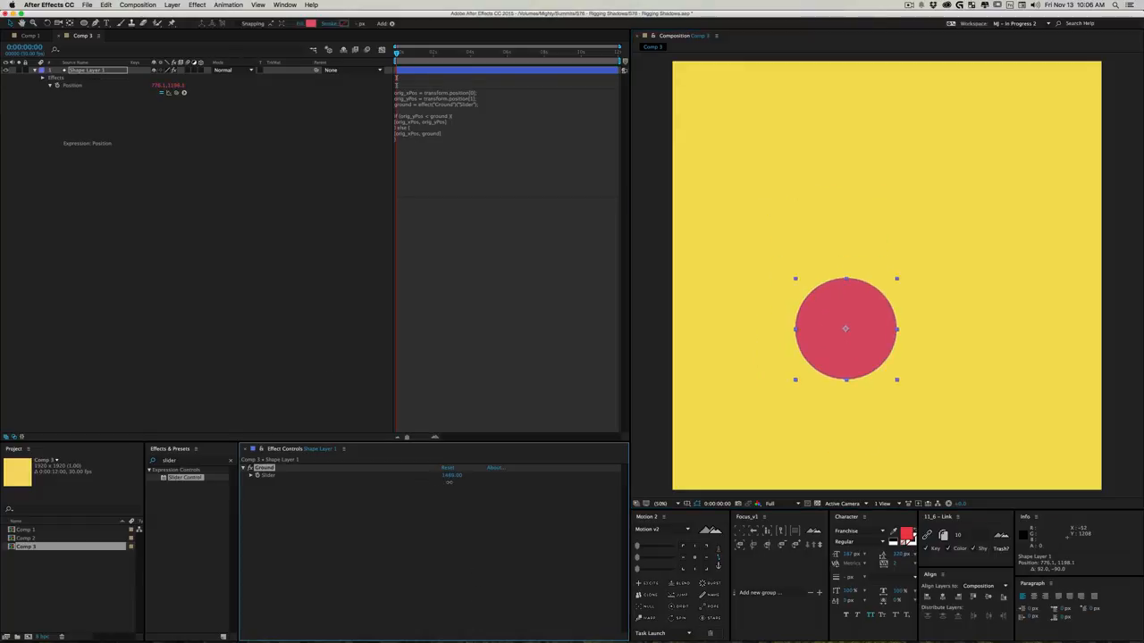
pyautogui.moveTo(859, 338); pyautogui.dragTo(900, 364)
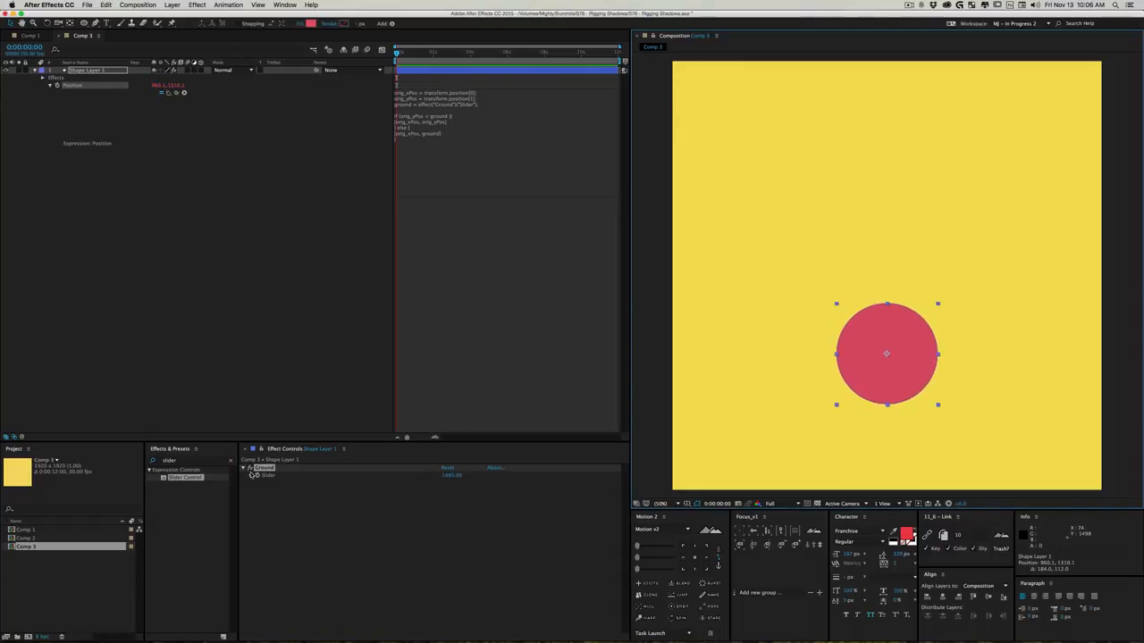
pyautogui.click(178, 85)
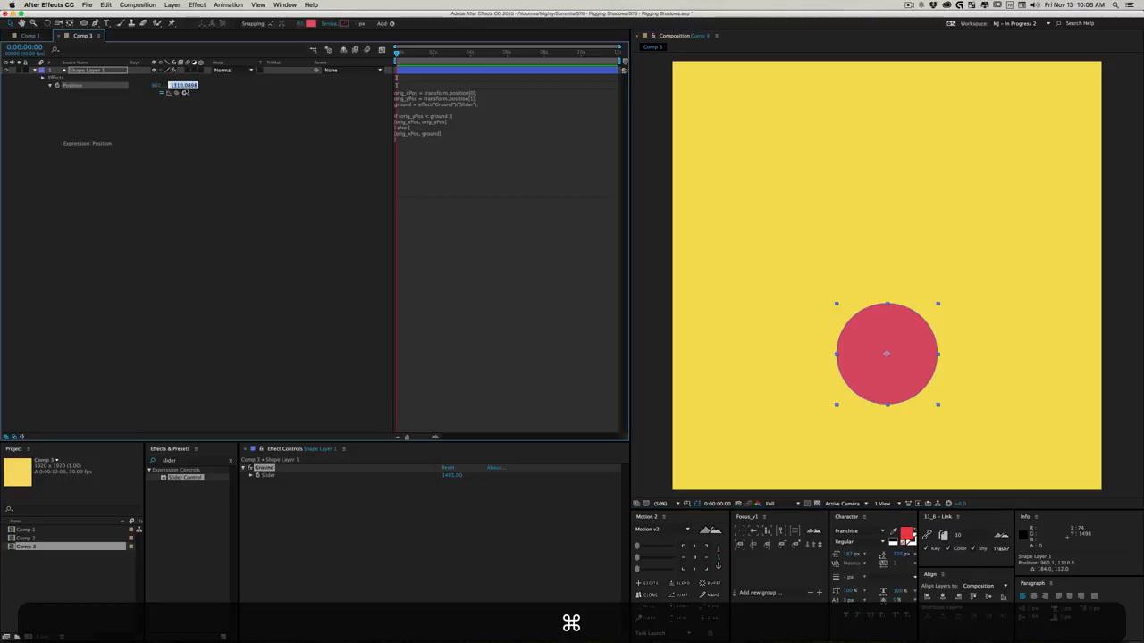
pyautogui.press('super+c')
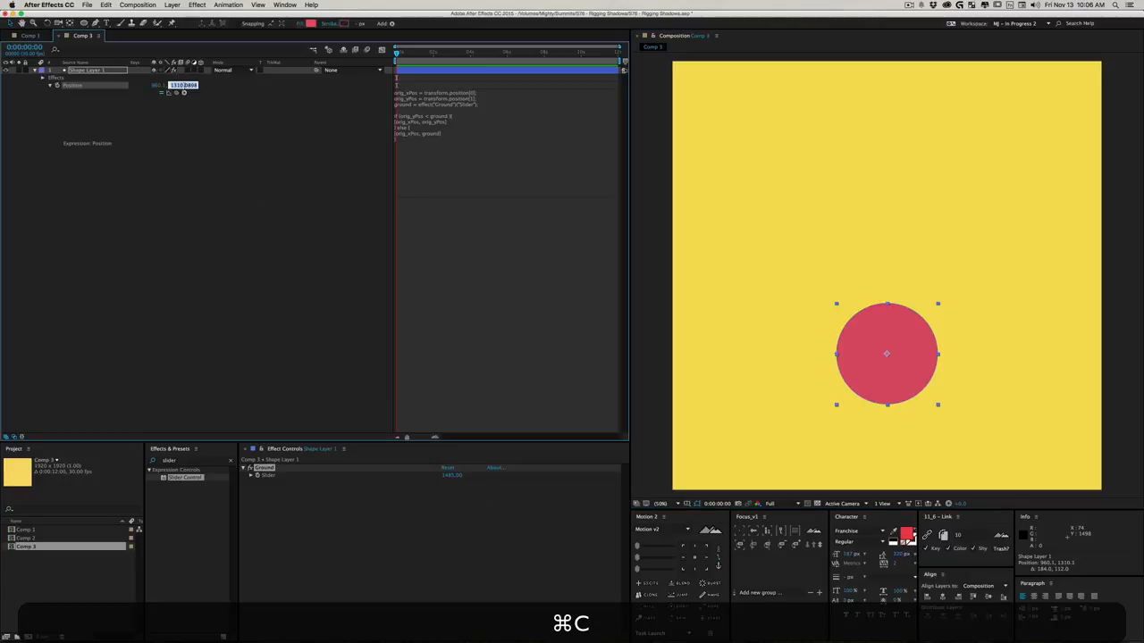
pyautogui.click(452, 478)
pyautogui.press('super+v')
pyautogui.click(220, 264)
# - Test the ground limit by moving the circle to about 930, 996, then 390, 1222, then sideways, up and down past ground level
pyautogui.click(876, 335)
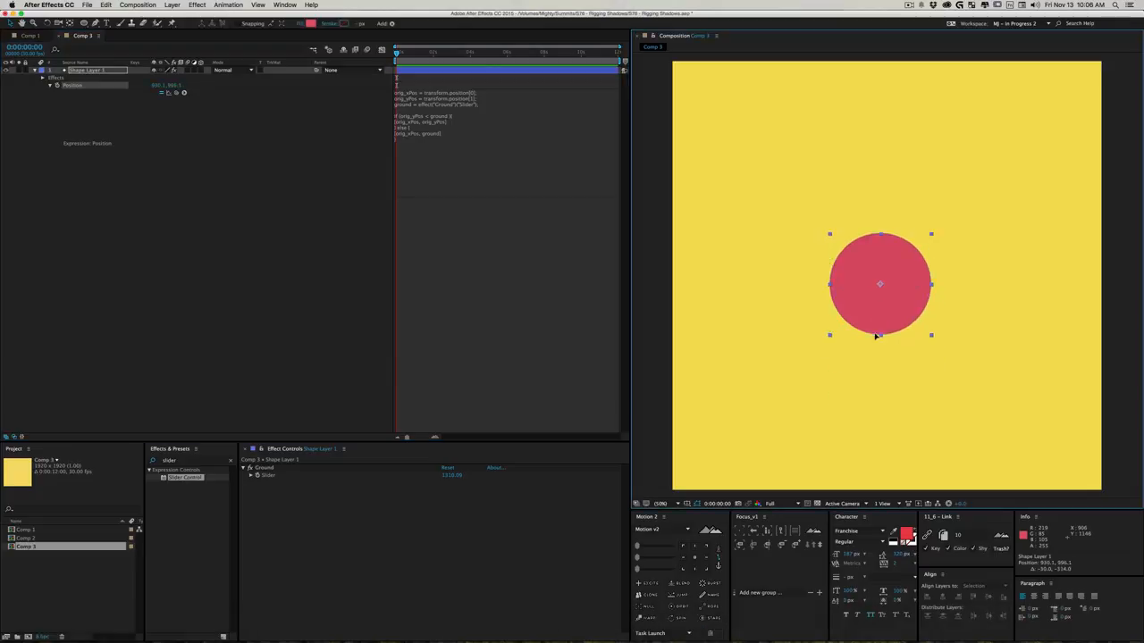
pyautogui.moveTo(876, 335); pyautogui.dragTo(754, 370)
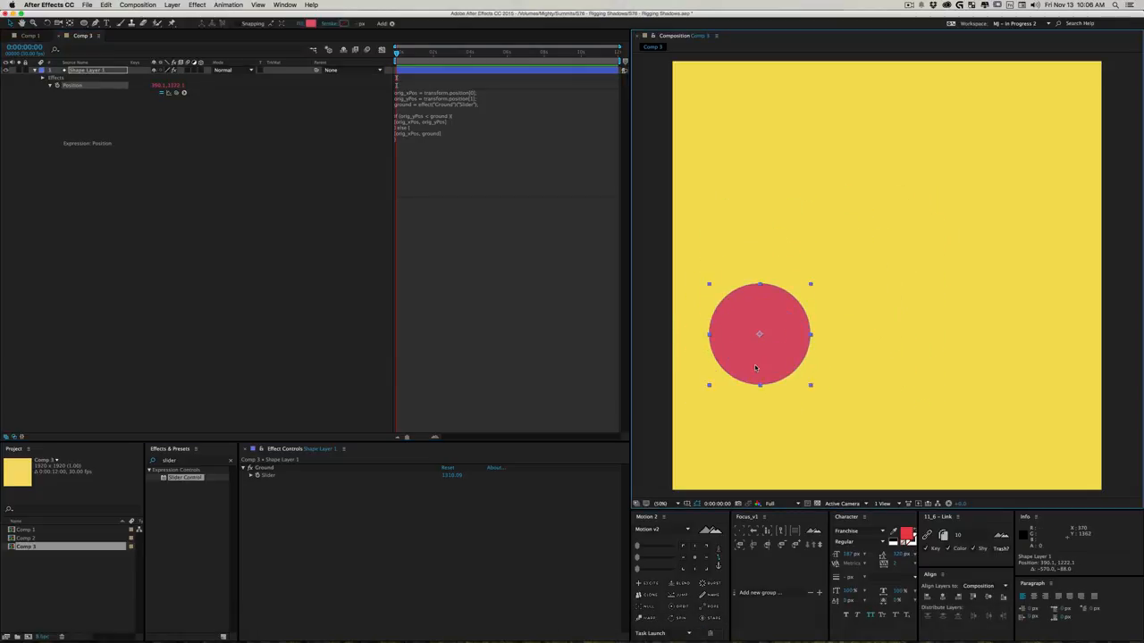
pyautogui.moveTo(781, 366); pyautogui.dragTo(889, 382)
pyautogui.moveTo(939, 207); pyautogui.dragTo(813, 399)
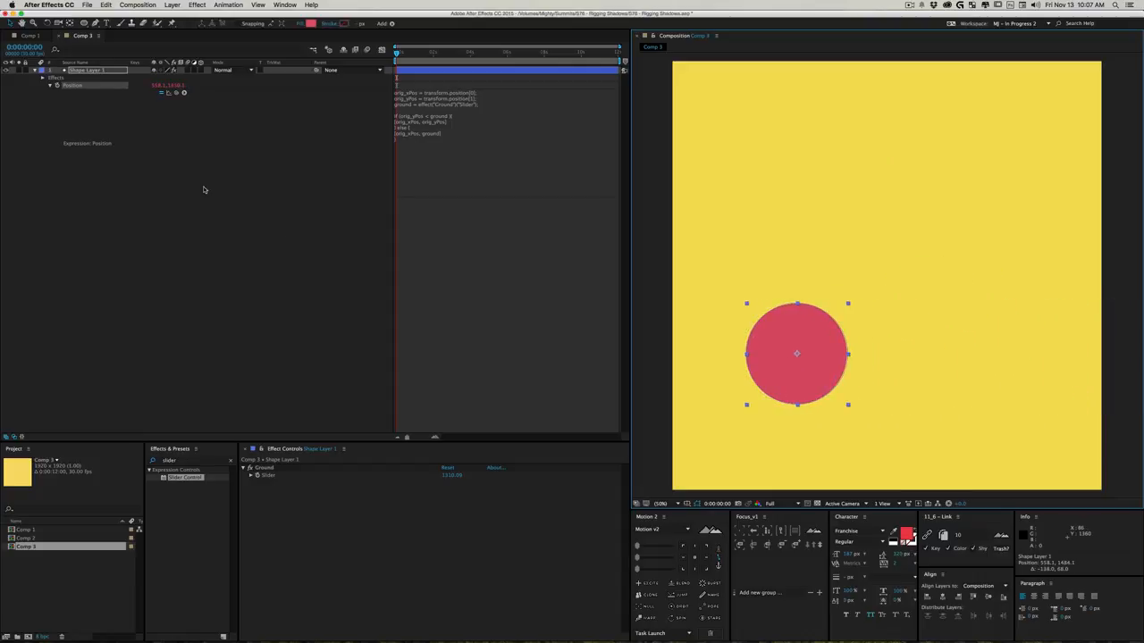
# - Rename the circle's layer to Ball Layer Awesomeness and widen the layer name column to fit the full name
pyautogui.click(96, 72)
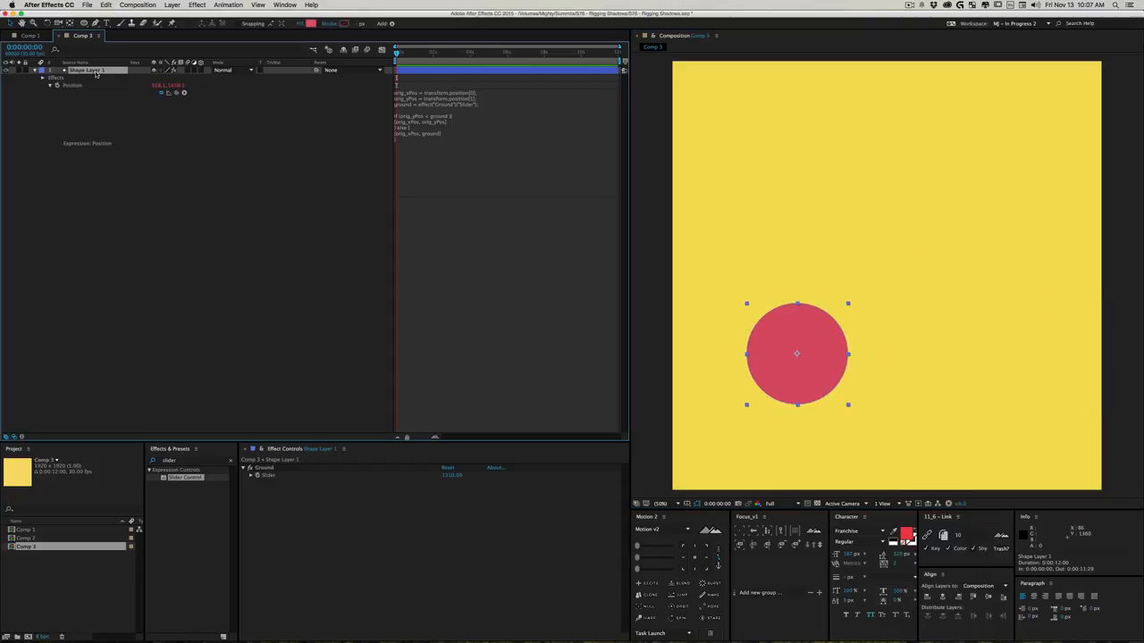
pyautogui.press('Return')
pyautogui.write('Ball')
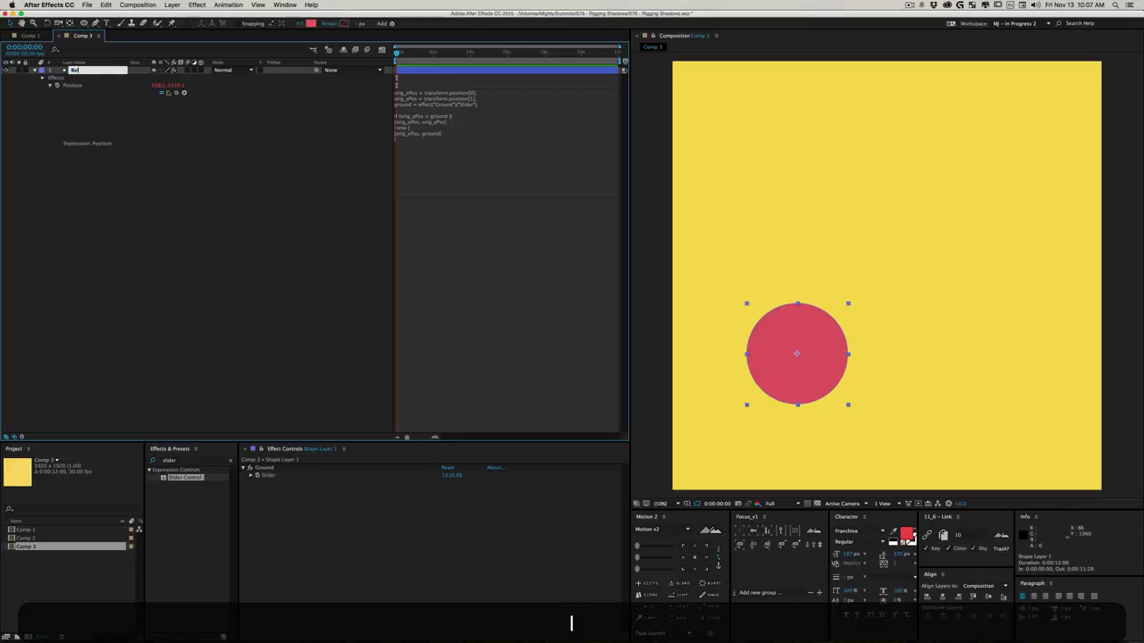
pyautogui.write(' =')
pyautogui.press('BackSpace')
pyautogui.write('Layer Awesomeness')
pyautogui.press('Return')
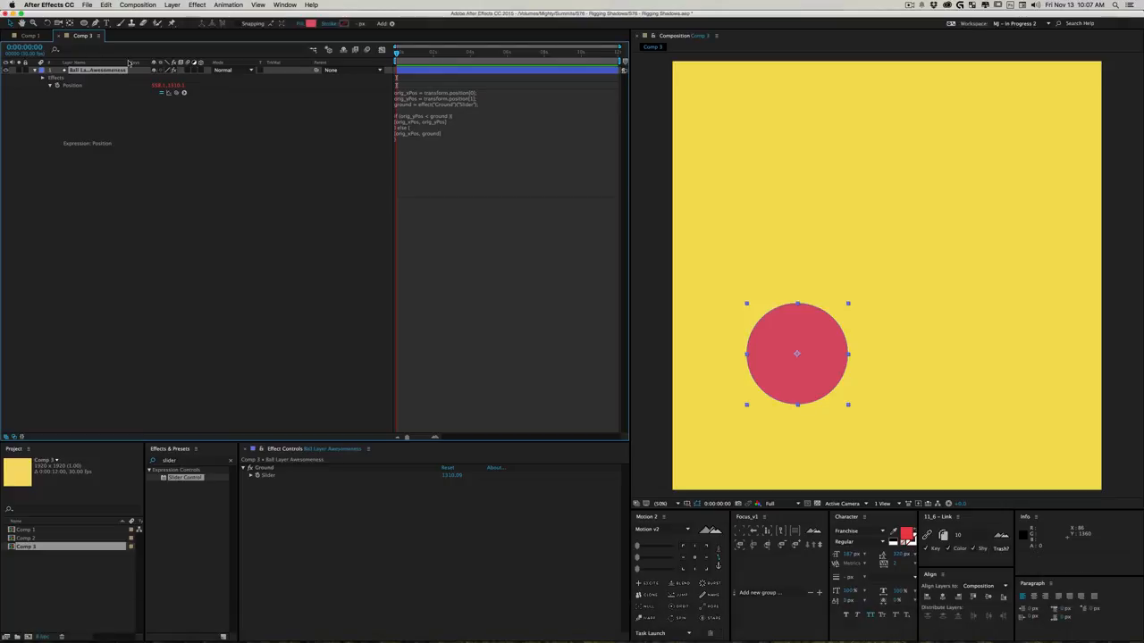
pyautogui.moveTo(126, 63); pyautogui.dragTo(140, 64)
pyautogui.click(207, 304)
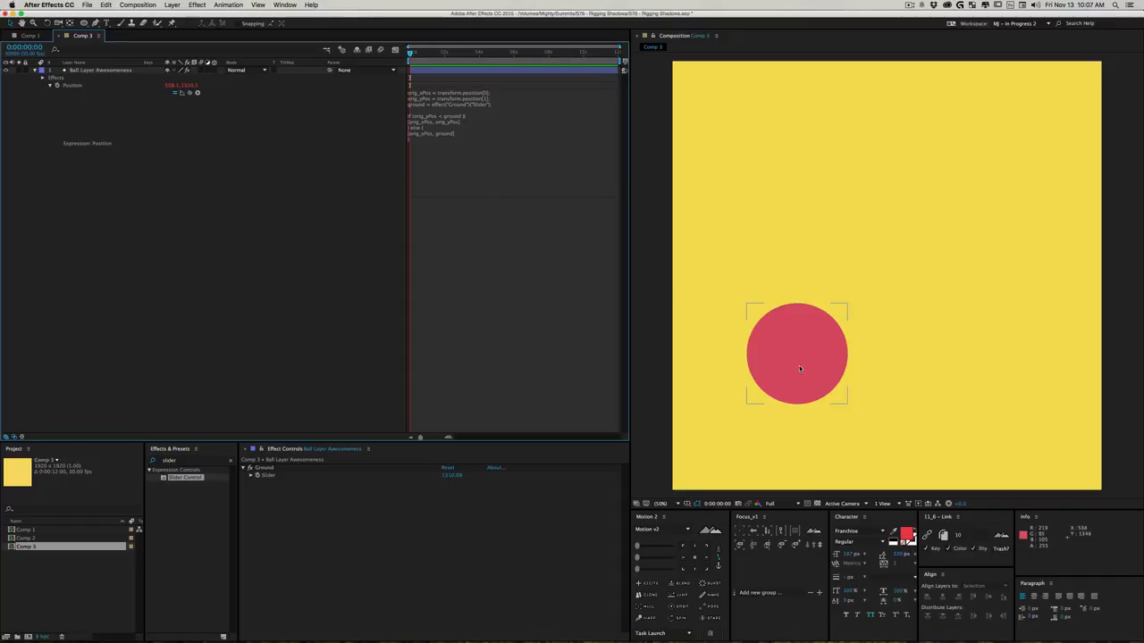
# - Move the ball to about 664, 1302 and draw a thin rectangle, slightly wider than the ball, just beneath it
pyautogui.moveTo(798, 366); pyautogui.dragTo(823, 364)
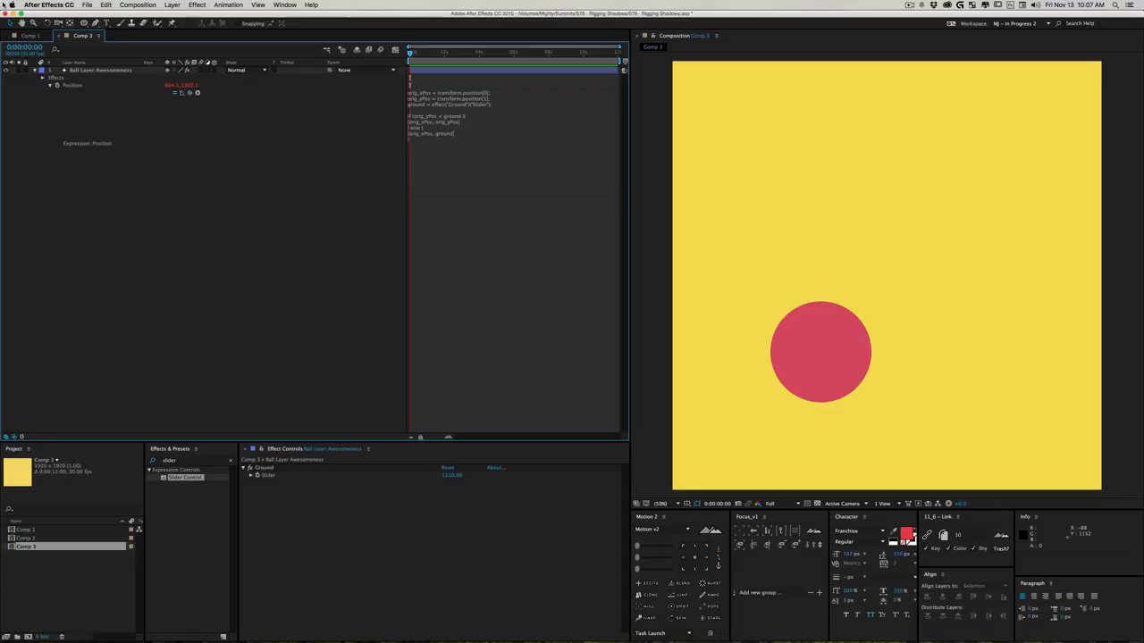
pyautogui.moveTo(84, 25); pyautogui.dragTo(120, 25)
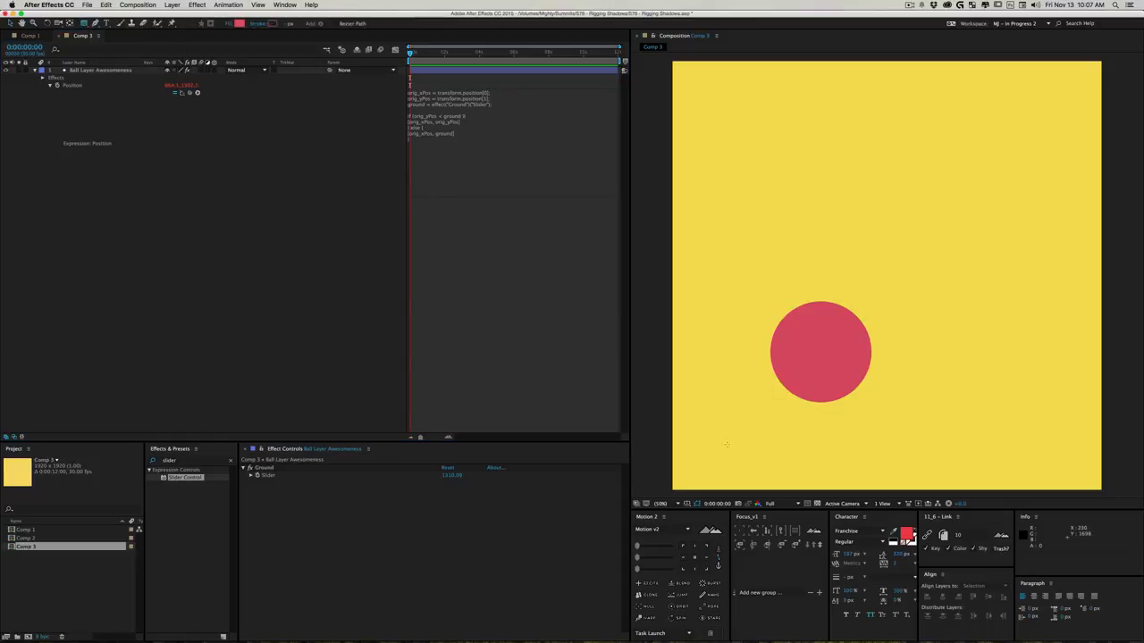
pyautogui.moveTo(757, 411); pyautogui.dragTo(882, 420)
# - Set the rectangle's fill color to dark grey 353535 and lower its layer opacity to about 52%
pyautogui.click(240, 24)
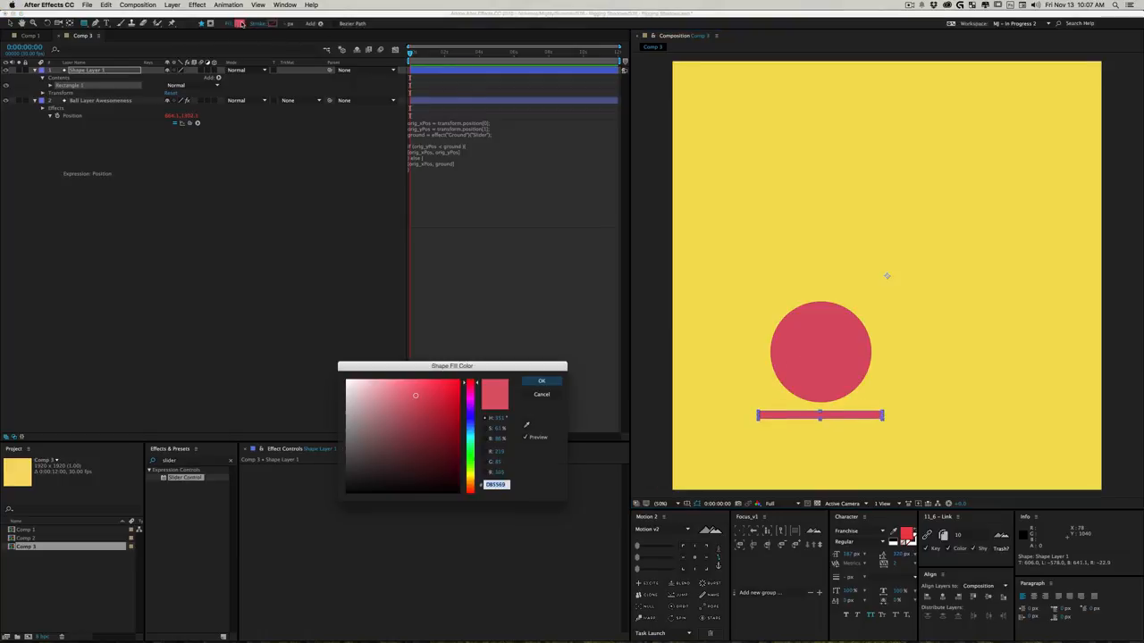
pyautogui.moveTo(416, 416); pyautogui.dragTo(346, 468)
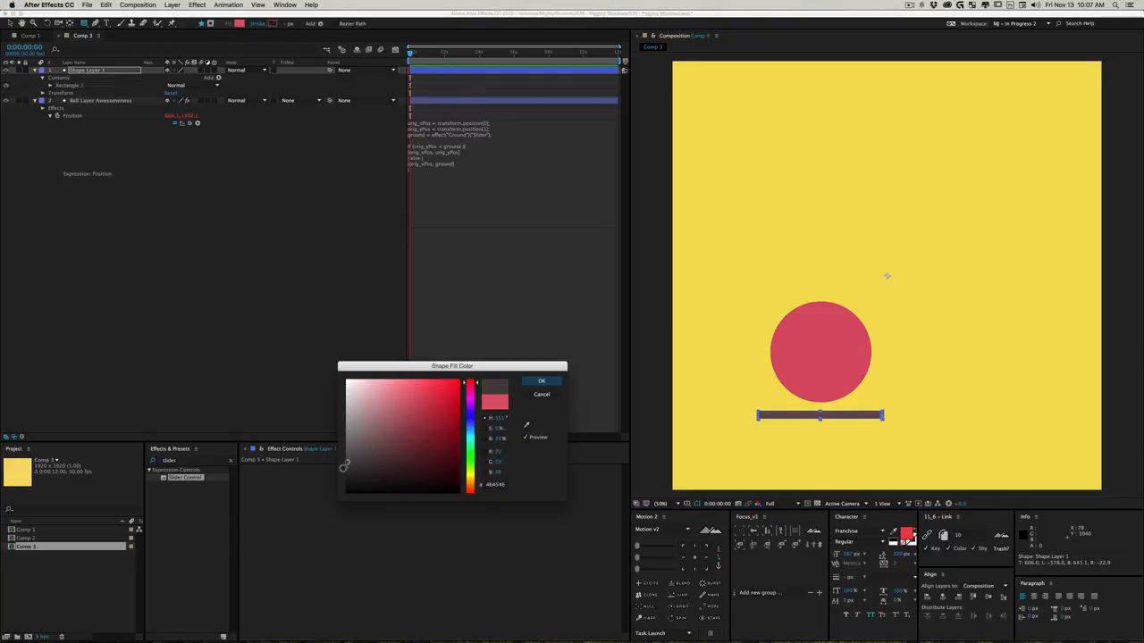
pyautogui.click(540, 383)
pyautogui.press('t')
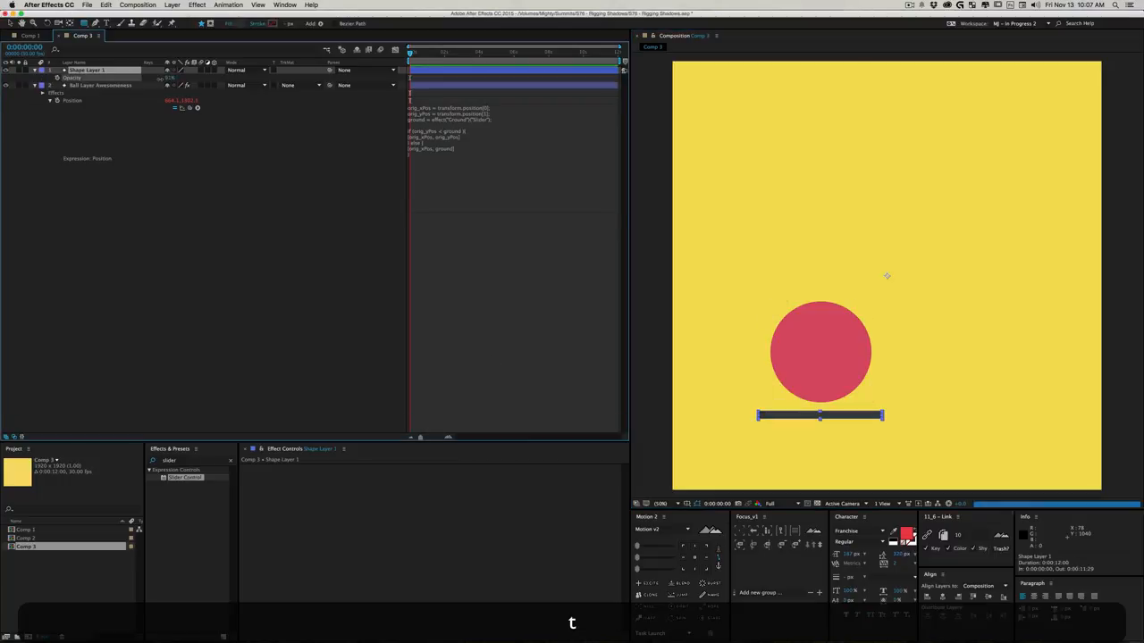
pyautogui.moveTo(169, 78); pyautogui.dragTo(159, 79)
# - Center the rectangle layer's anchor point and move the rectangle up about 54 px so it touches the ball's base
pyautogui.press('v')
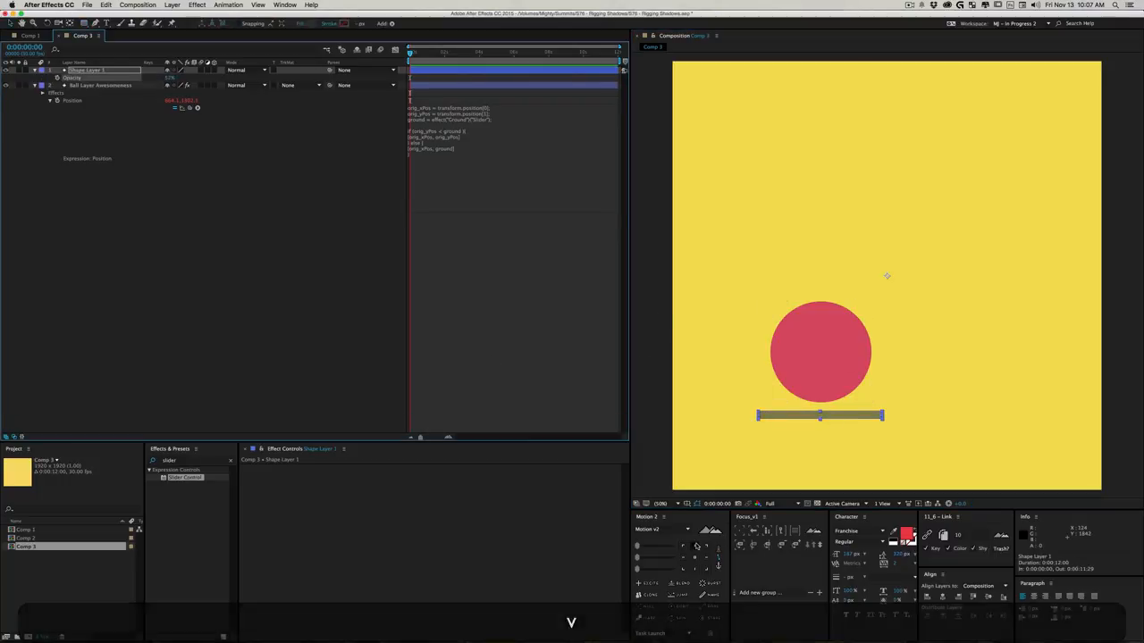
pyautogui.click(696, 558)
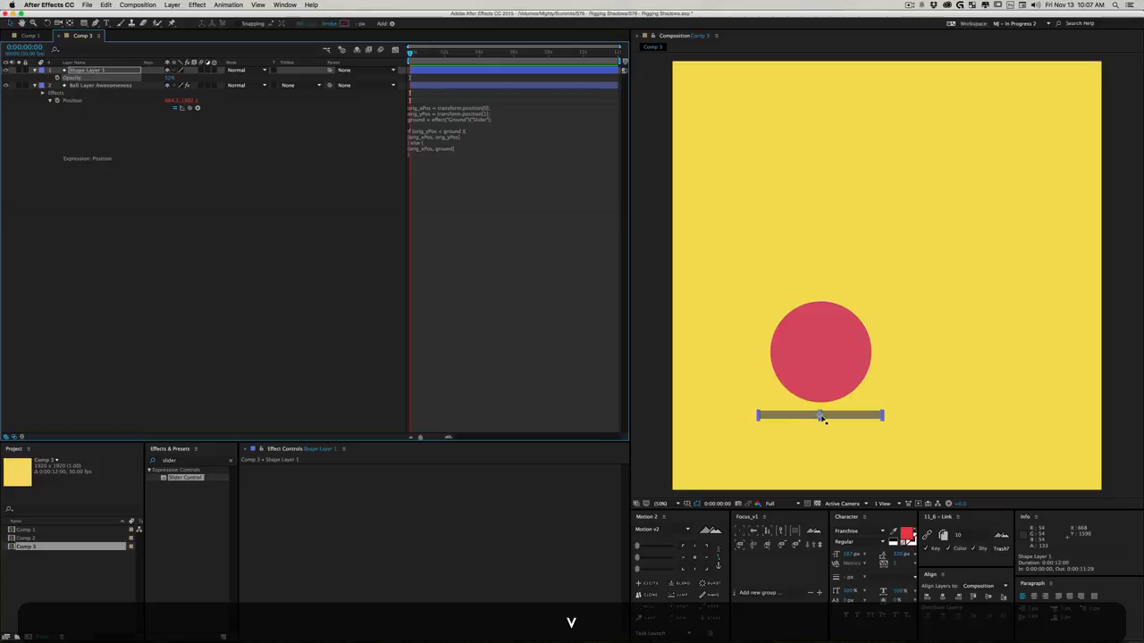
pyautogui.moveTo(821, 415); pyautogui.dragTo(819, 403)
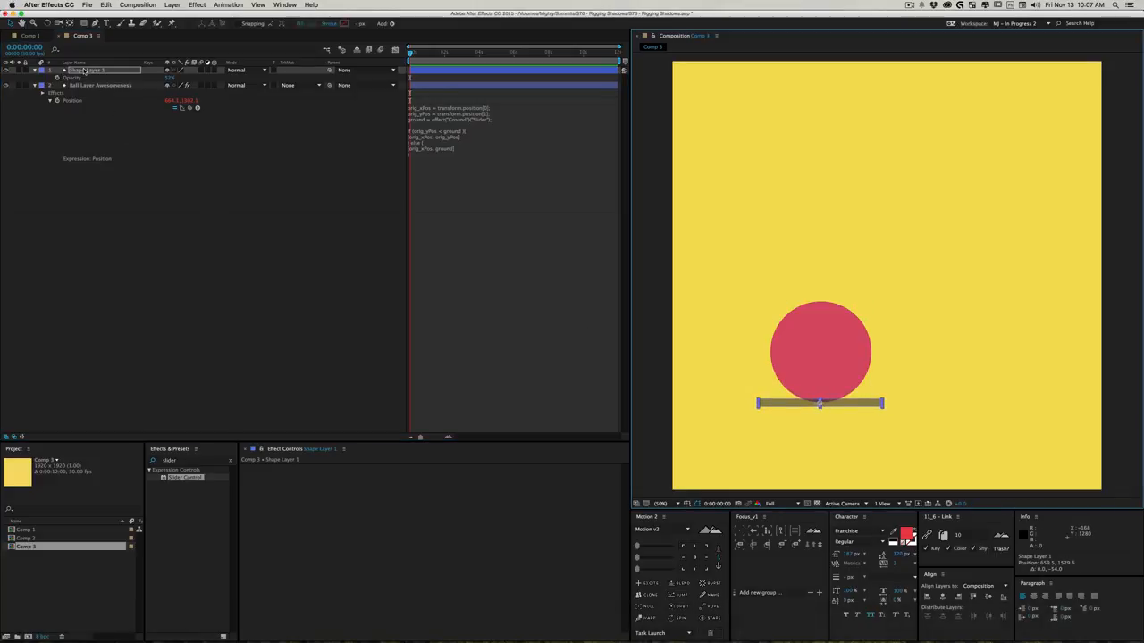
# - Move the rectangle's layer below the ball layer in the stacking order and rename it Shadow
pyautogui.moveTo(84, 70); pyautogui.dragTo(89, 208)
pyautogui.click(284, 316)
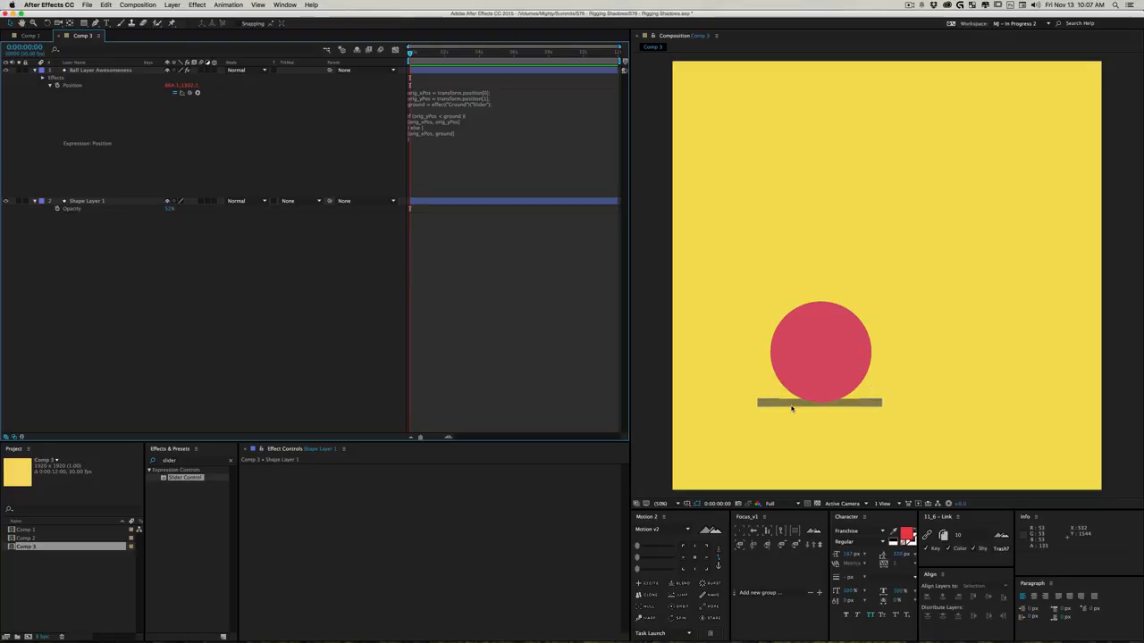
pyautogui.click(98, 202)
pyautogui.press('Return')
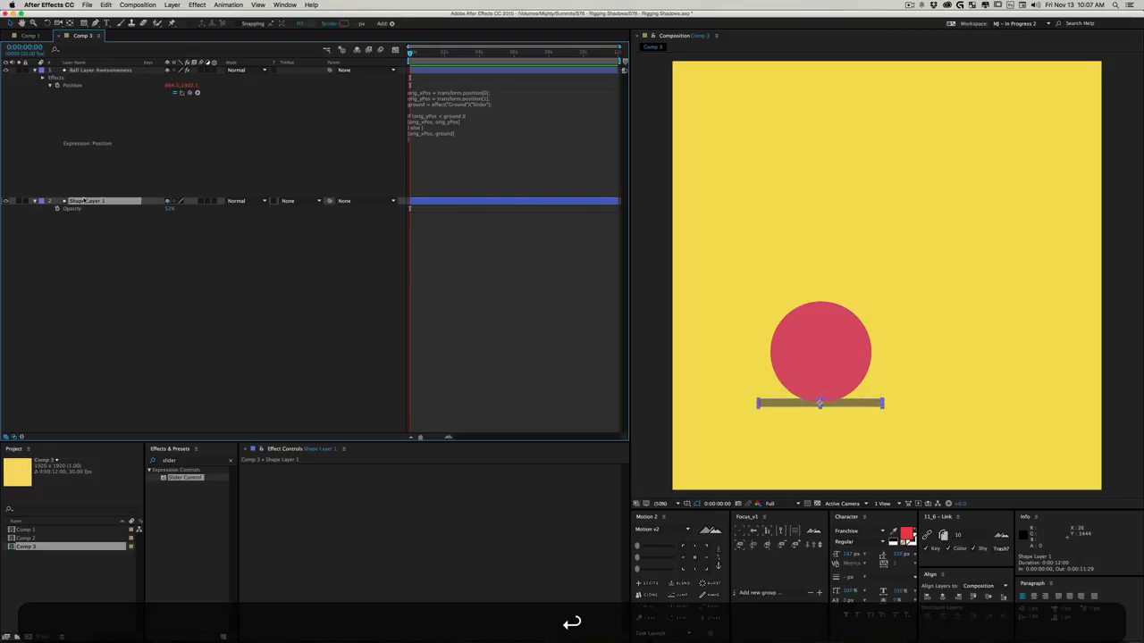
pyautogui.write('Shadow')
pyautogui.press('Return')
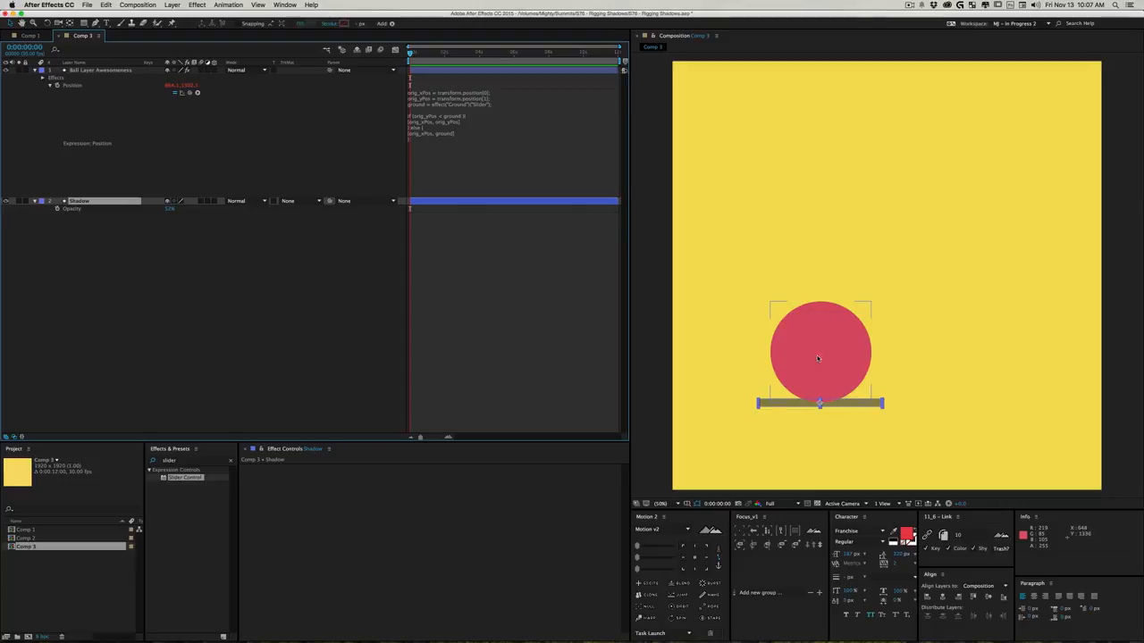
# - Move the ball to about 652, 1284 and add an expression to the Shadow layer's Position
pyautogui.moveTo(817, 358)
pyautogui.mouseDown()
pyautogui.moveTo(821, 249)
pyautogui.moveTo(893, 150)
pyautogui.moveTo(1013, 334)
pyautogui.moveTo(820, 314)
pyautogui.moveTo(814, 354)
pyautogui.mouseUp()
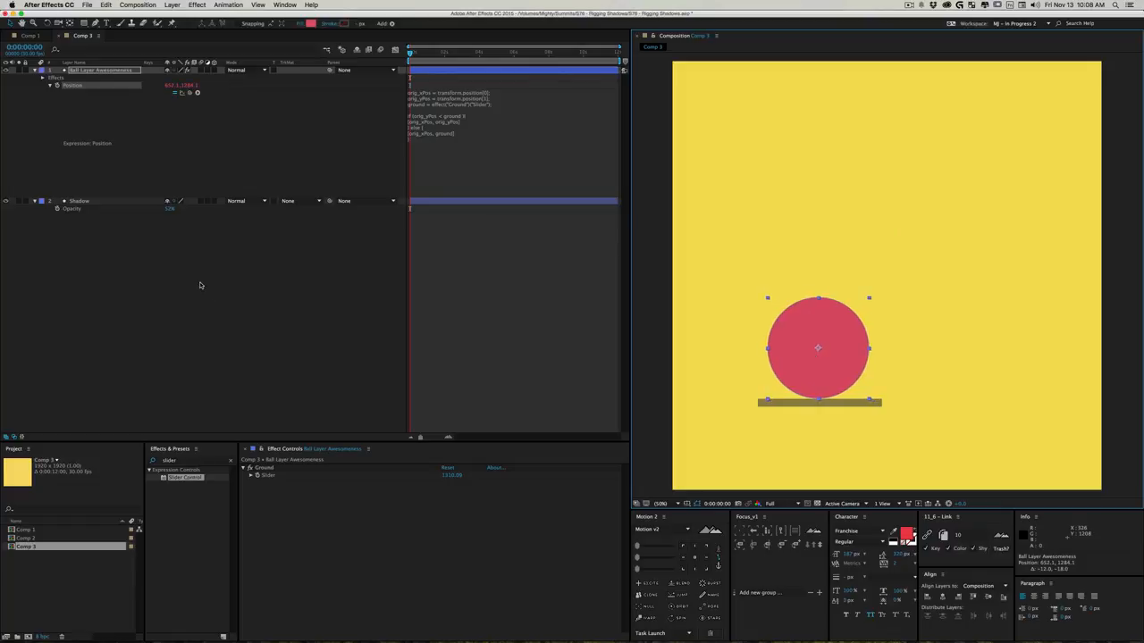
pyautogui.click(94, 204)
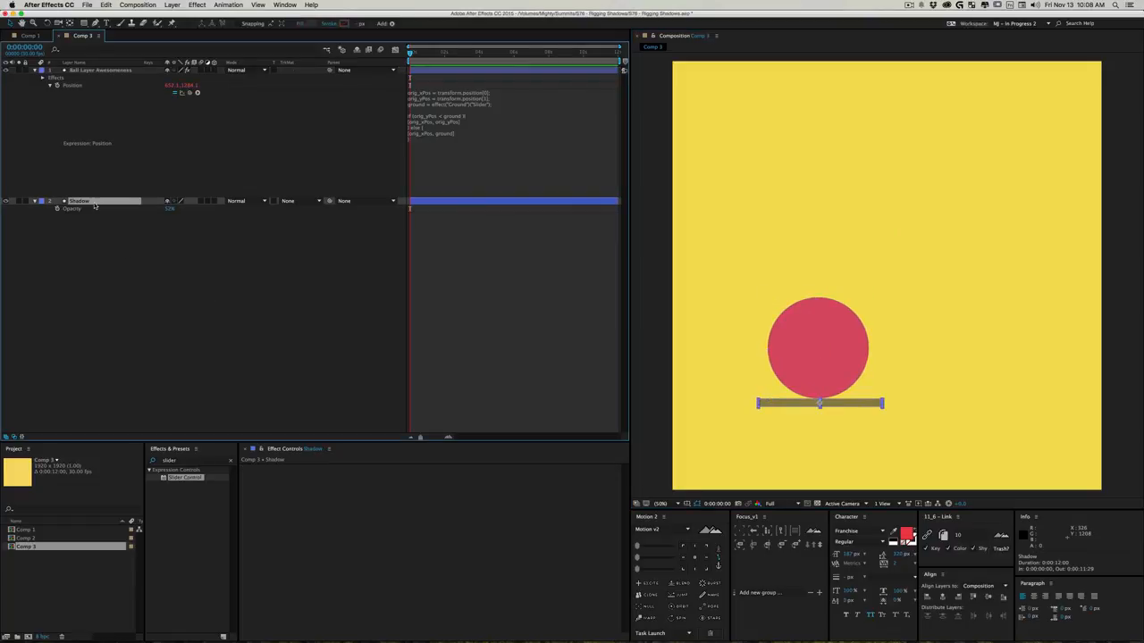
pyautogui.press('p')
pyautogui.keyDown('alt'); pyautogui.click(57, 209); pyautogui.keyUp('alt')
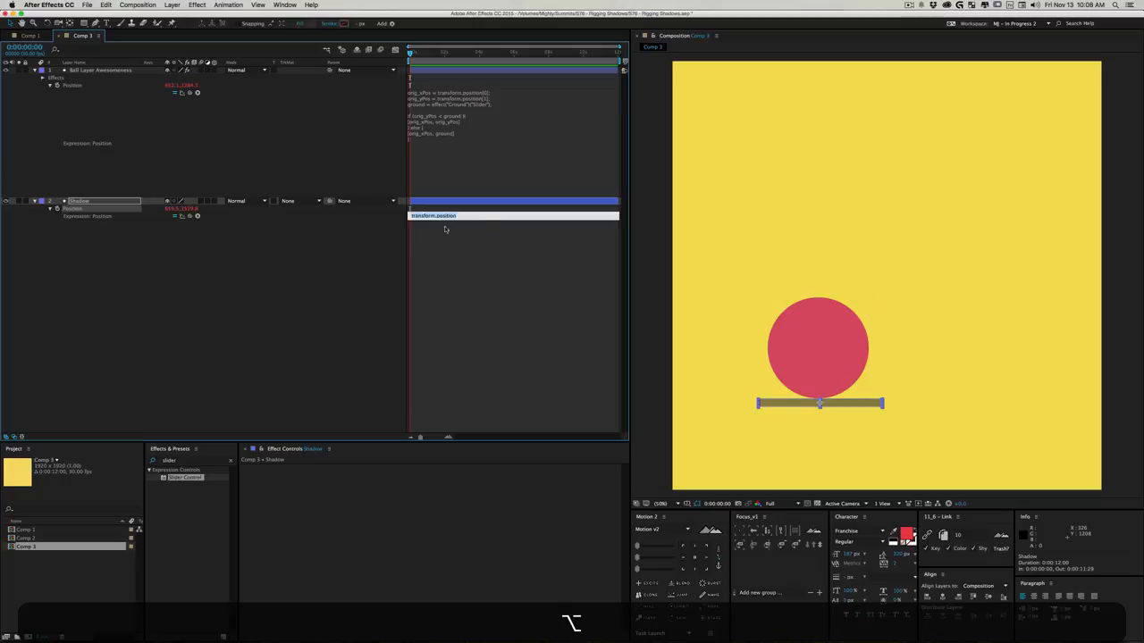
pyautogui.click(475, 216)
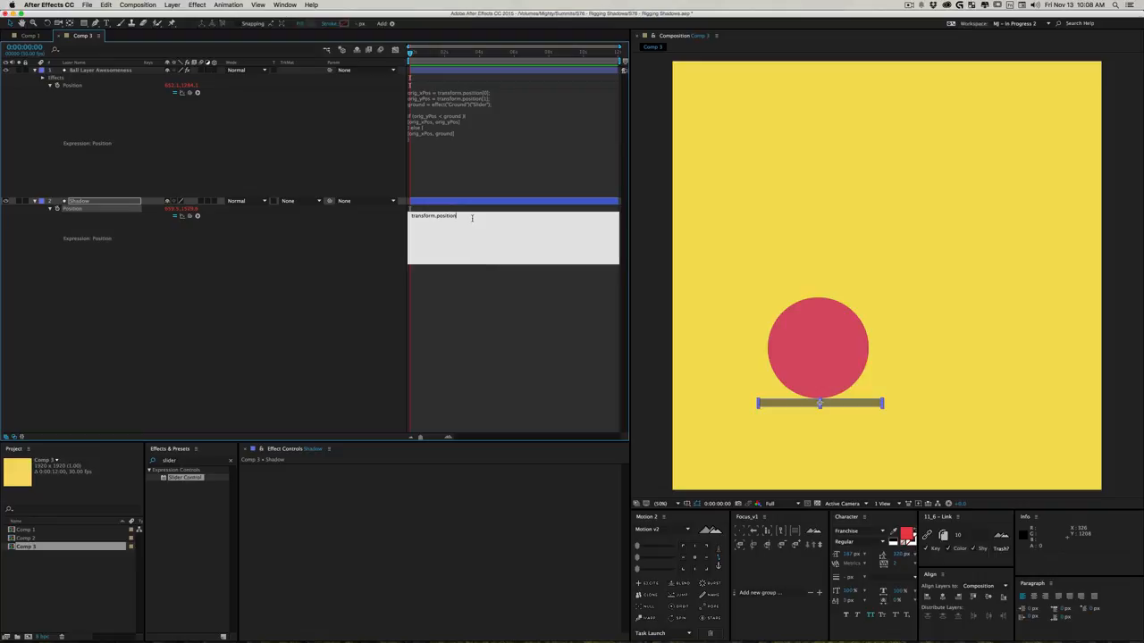
# - Replace the Shadow's default Position expression with orig_yPos = transform.position[1]; linked to its own Y position
pyautogui.press('super+a')
pyautogui.write('orig_y')
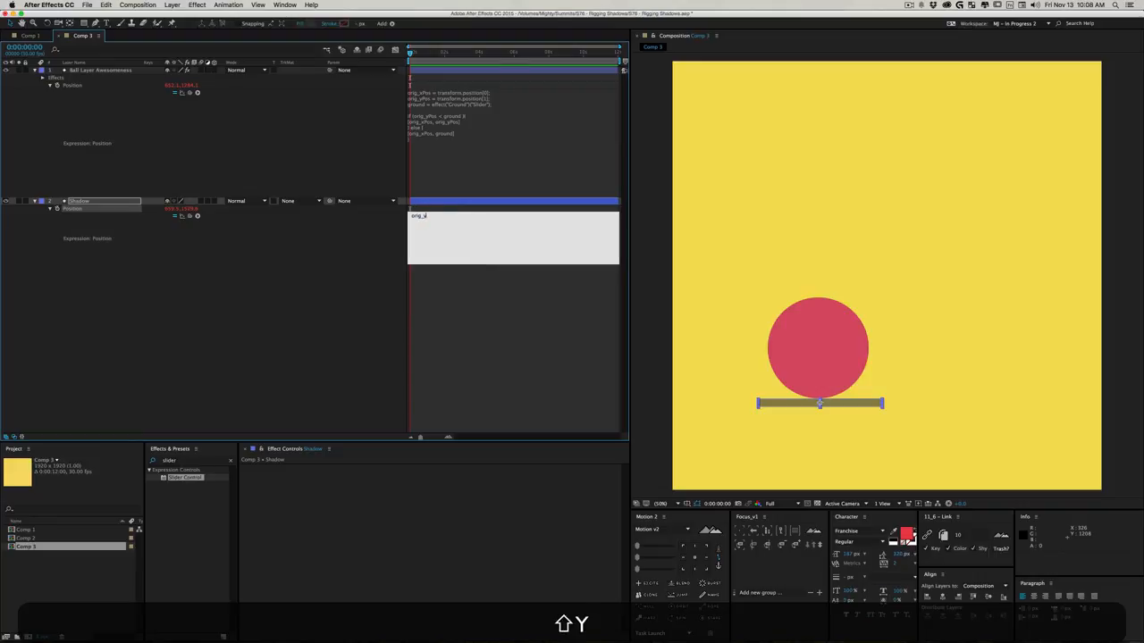
pyautogui.write('Pos =')
pyautogui.moveTo(191, 217); pyautogui.dragTo(184, 209)
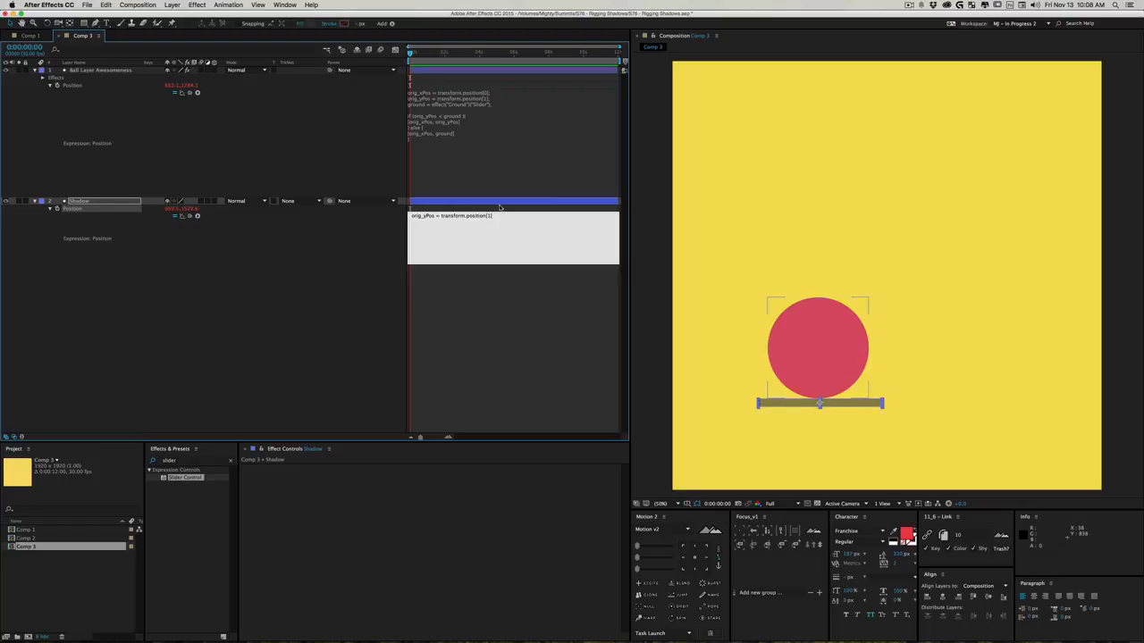
pyautogui.write(';')
# - Add the line ball_xPos = thisComp.layer("Ball Layer Awesomeness").transform.position[0]; to the Shadow's Position expression, linked to the ball's X position
pyautogui.press('Return')
pyautogui.write('ba')
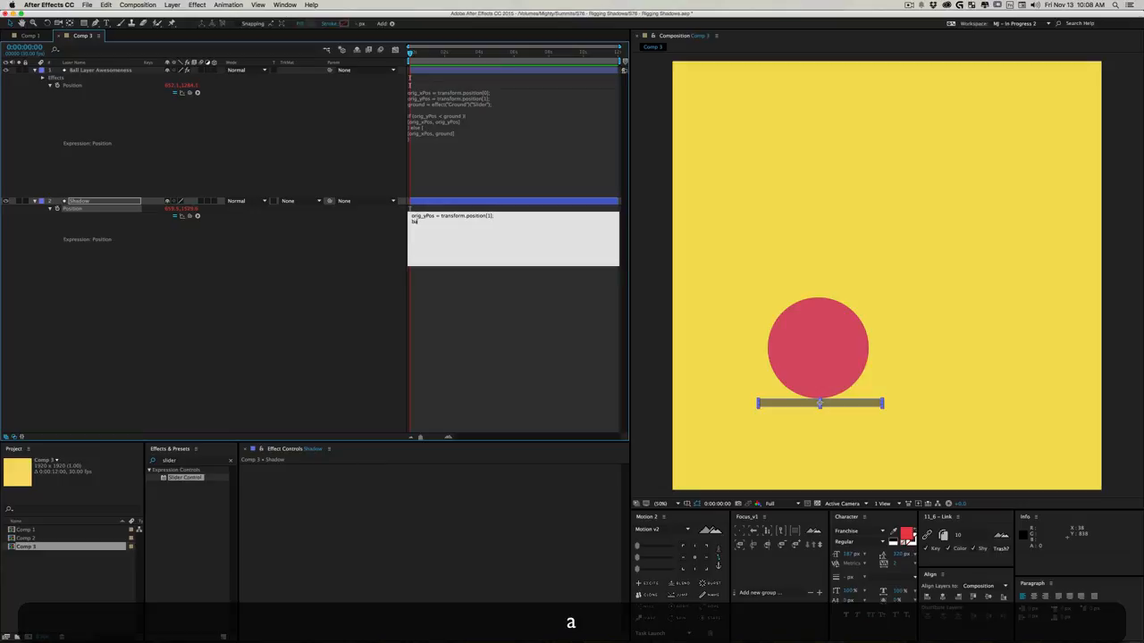
pyautogui.write('ll_xPos =')
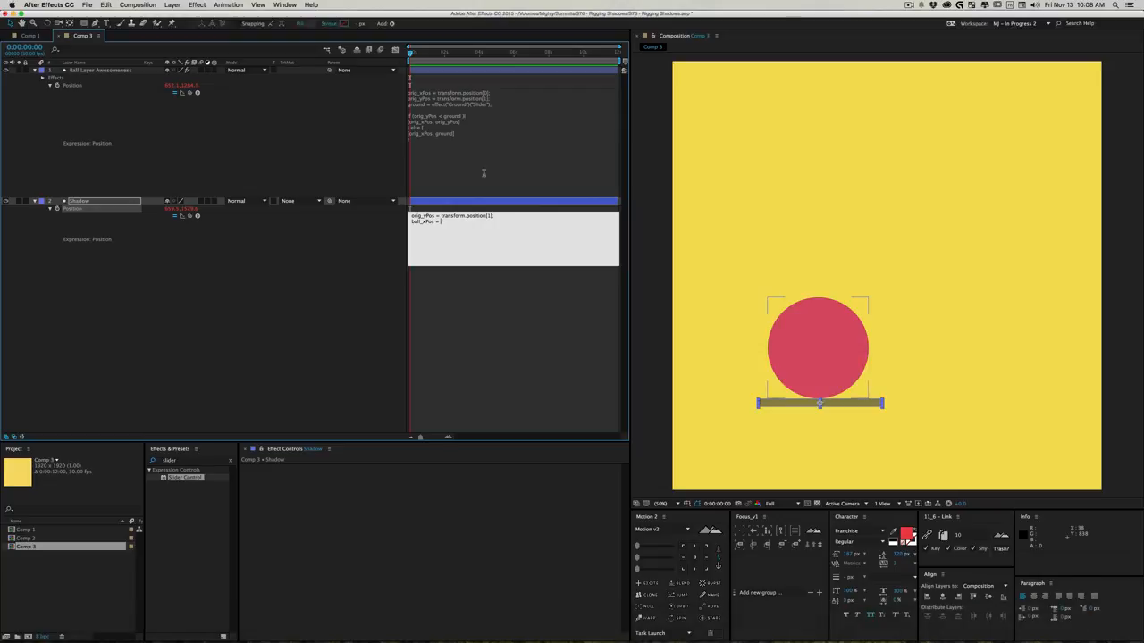
pyautogui.moveTo(191, 216); pyautogui.dragTo(168, 87)
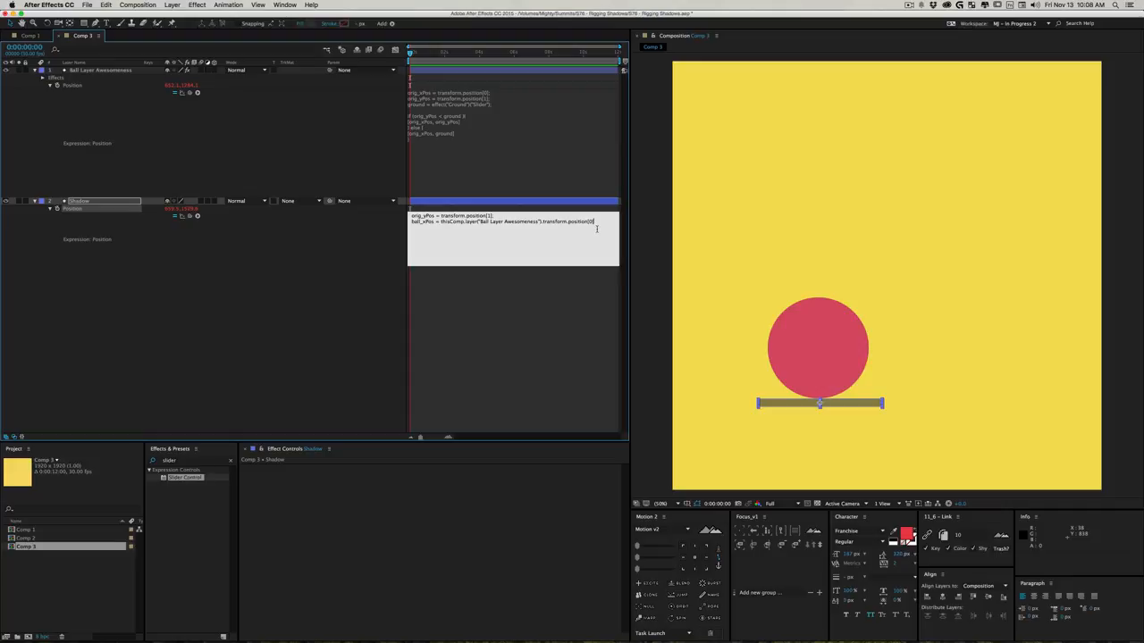
pyautogui.write(';')
# - Finish the Shadow's Position expression with the output line [ball_xPos, orig_yPos] and apply it
pyautogui.press('Return')
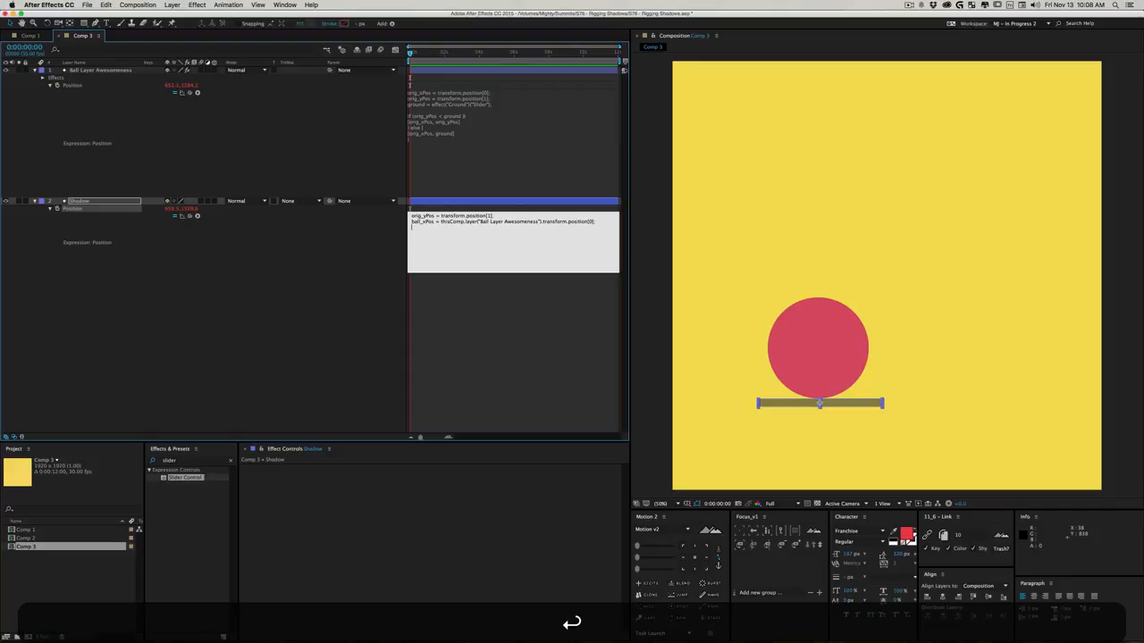
pyautogui.press('Return')
pyautogui.write('[]')
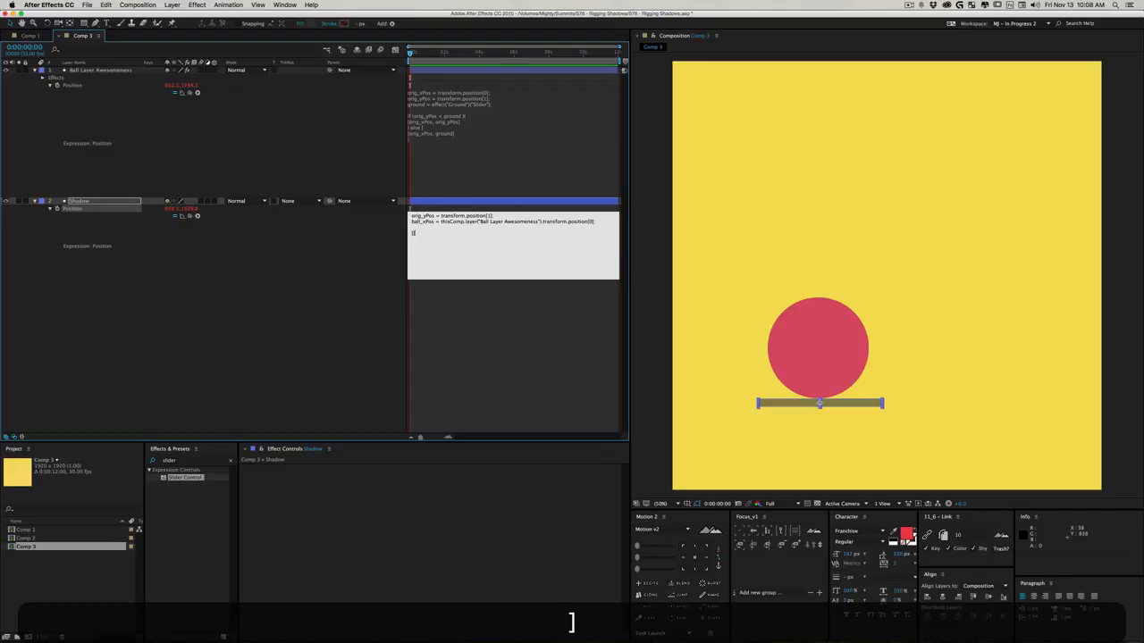
pyautogui.press('Left')
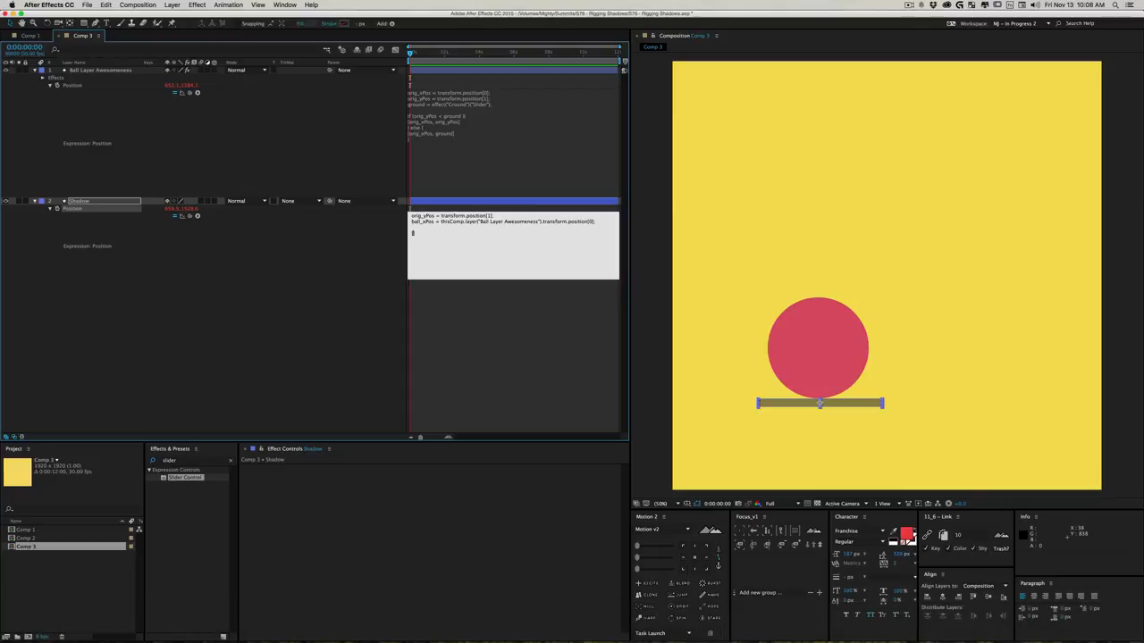
pyautogui.write('ball_xPos')
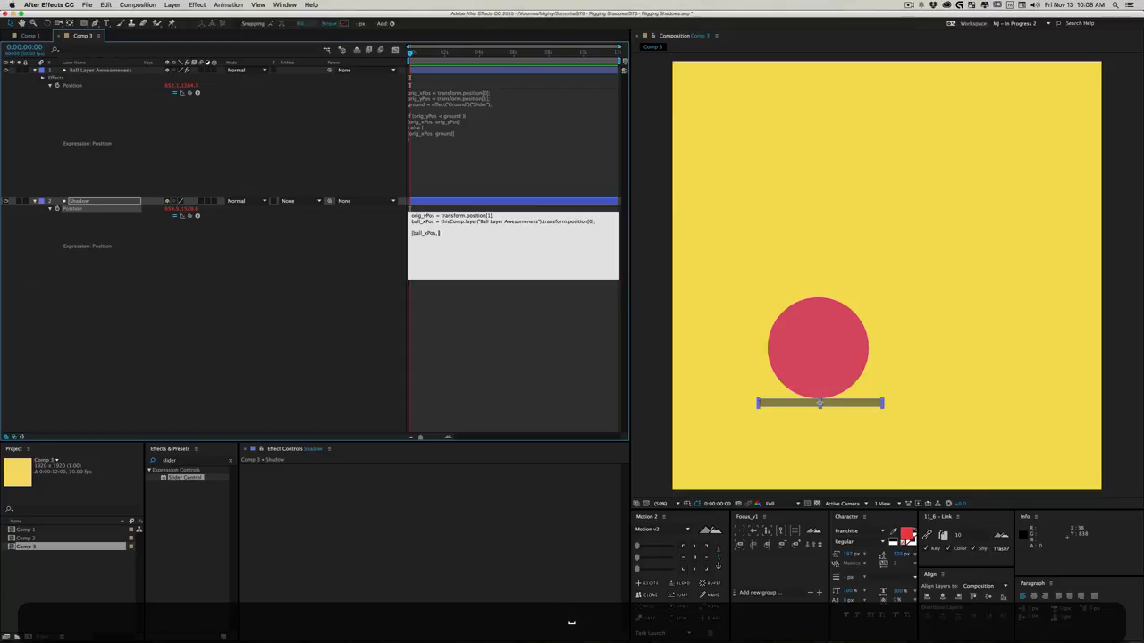
pyautogui.write(', orig_yPos')
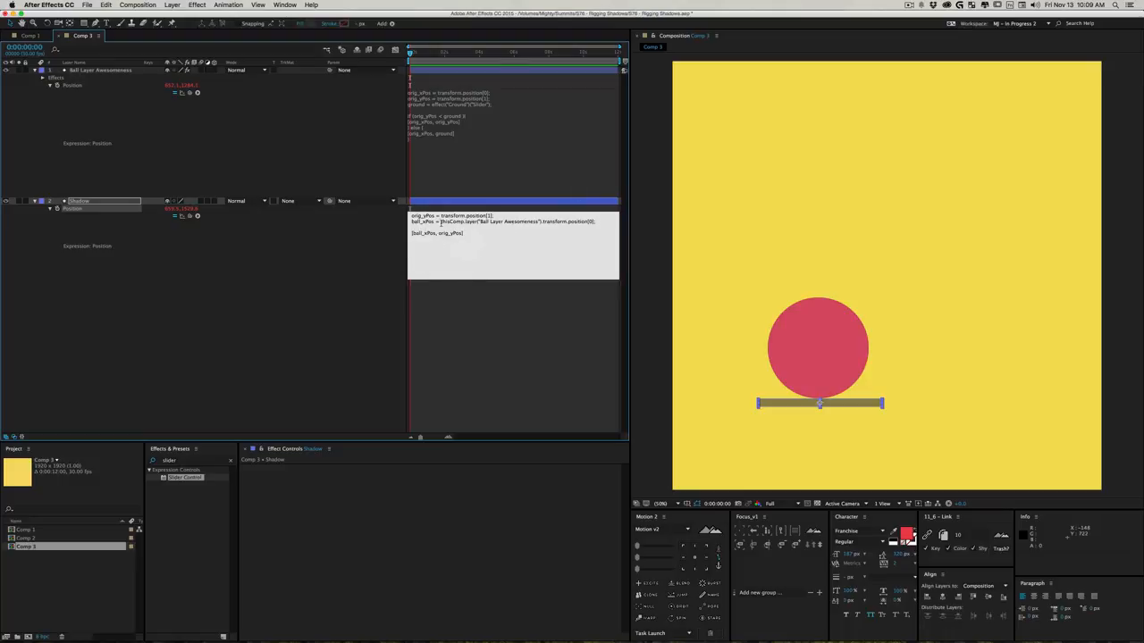
pyautogui.click(295, 252)
# - Test the Shadow's horizontal follow by moving the ball to about 488, 1374, and deselect it
pyautogui.click(811, 377)
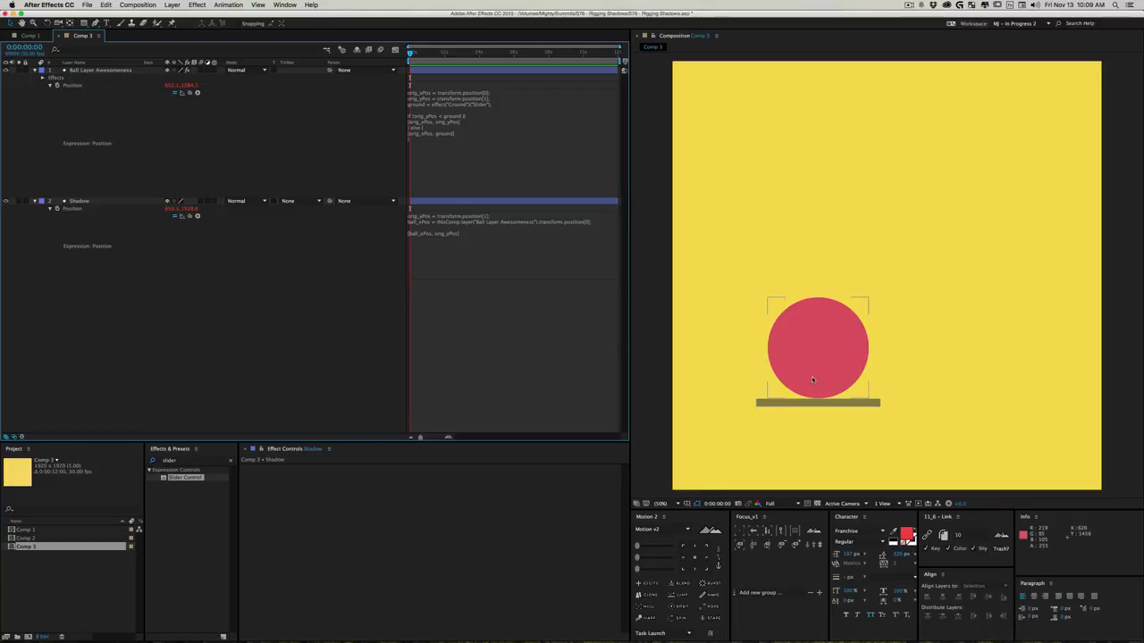
pyautogui.moveTo(812, 376); pyautogui.dragTo(775, 401)
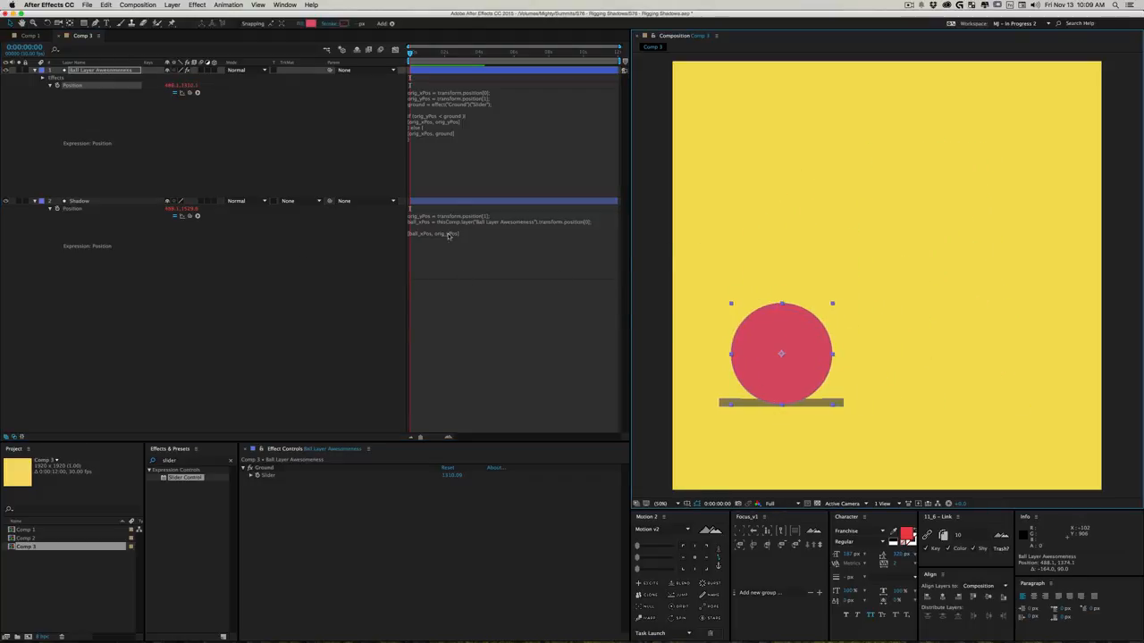
pyautogui.click(374, 229)
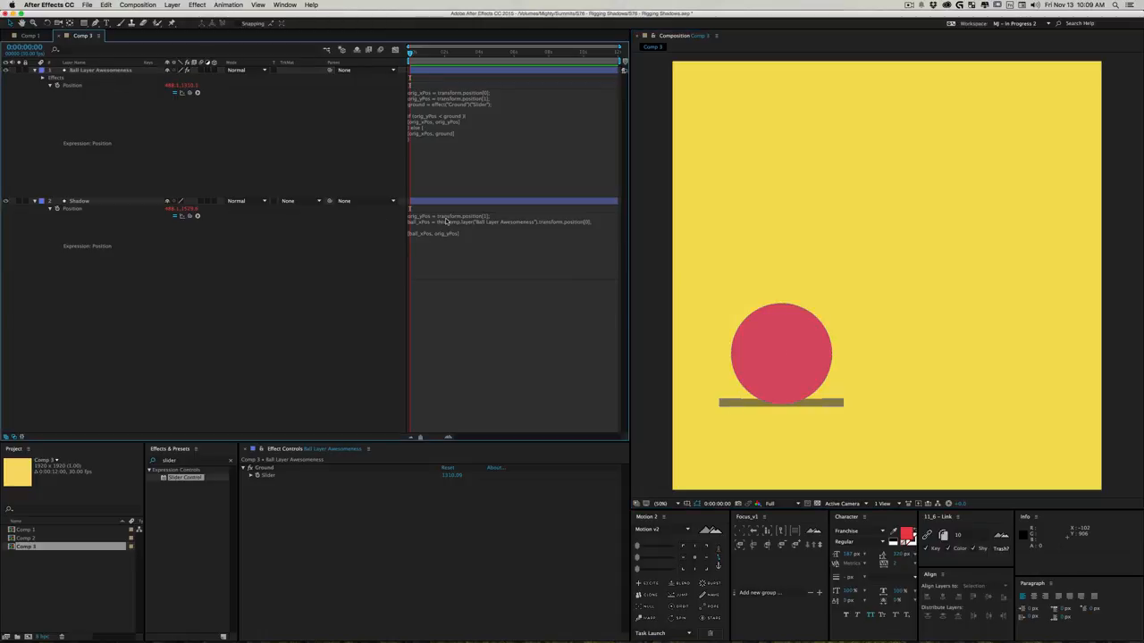
pyautogui.click(343, 159)
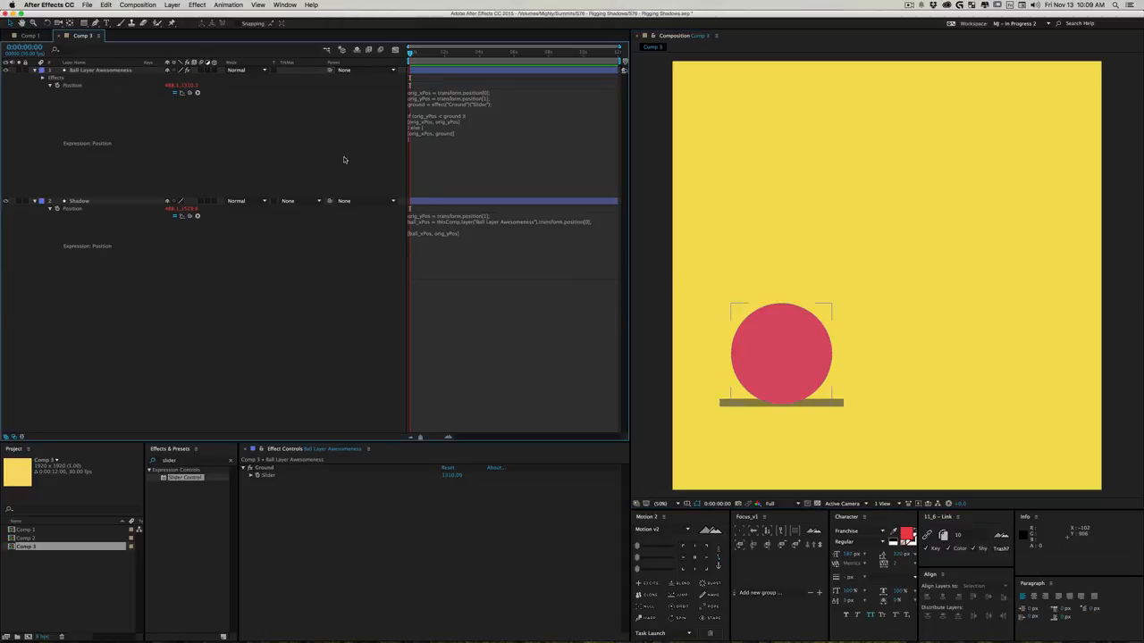
# - Replace transform.position[1] in the Shadow's orig_yPos line with a link to the ball's Ground slider
pyautogui.click(109, 72)
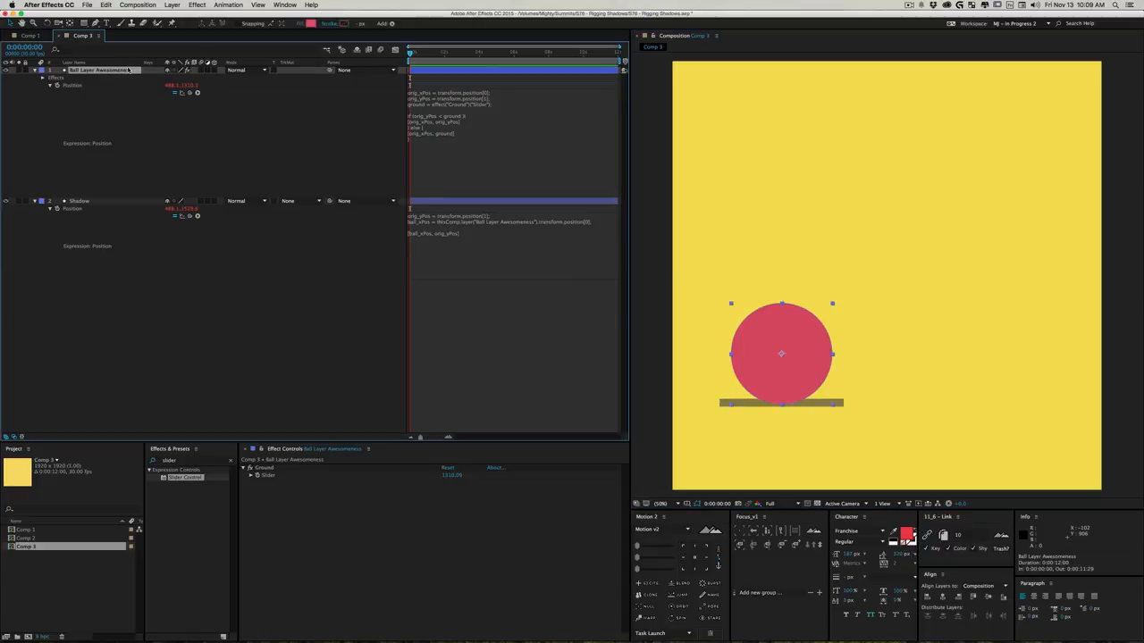
pyautogui.click(454, 224)
pyautogui.moveTo(508, 216); pyautogui.dragTo(441, 216)
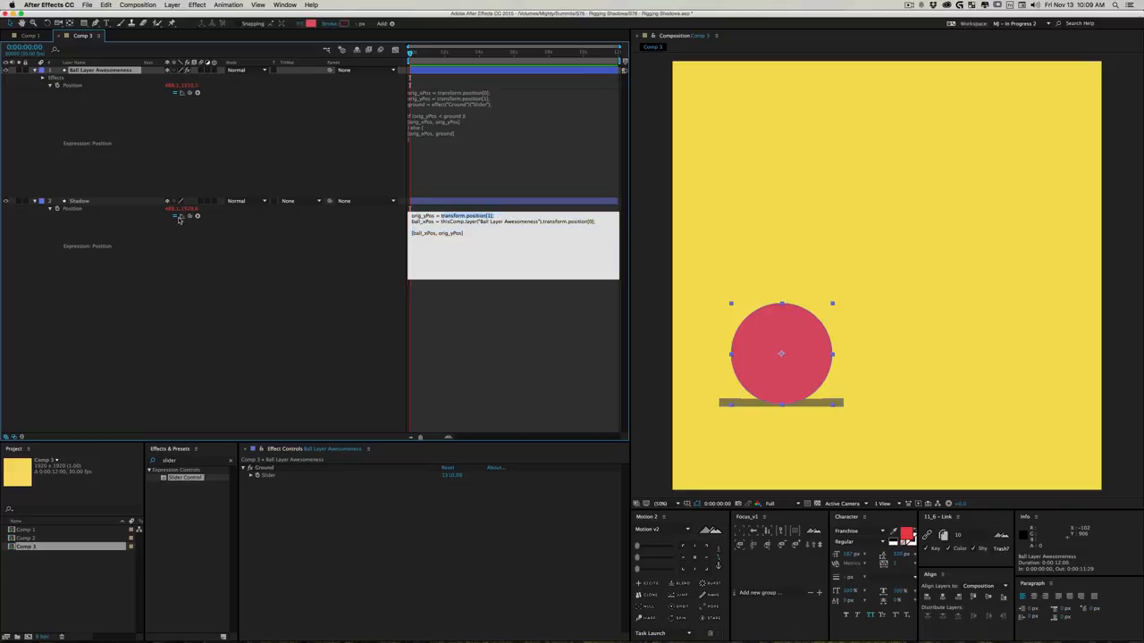
pyautogui.moveTo(190, 217); pyautogui.dragTo(274, 476)
pyautogui.click(377, 370)
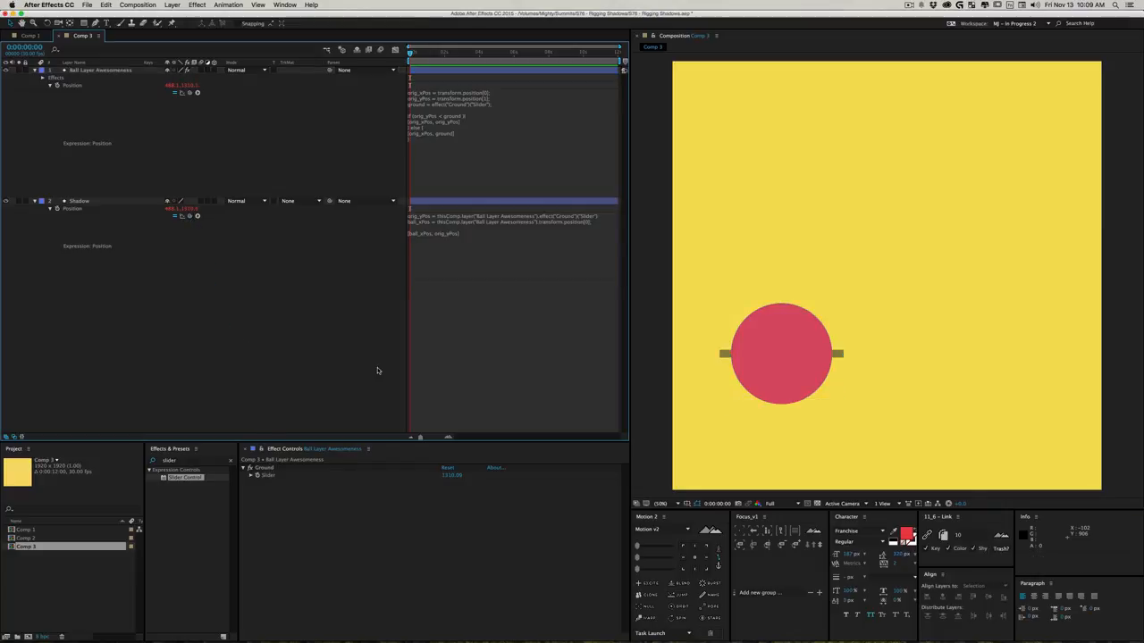
# - Test the link by setting the Ground slider to about 1617 and moving the ball to about 566, 1378
pyautogui.moveTo(451, 477); pyautogui.dragTo(496, 476)
pyautogui.moveTo(615, 490); pyautogui.dragTo(603, 489)
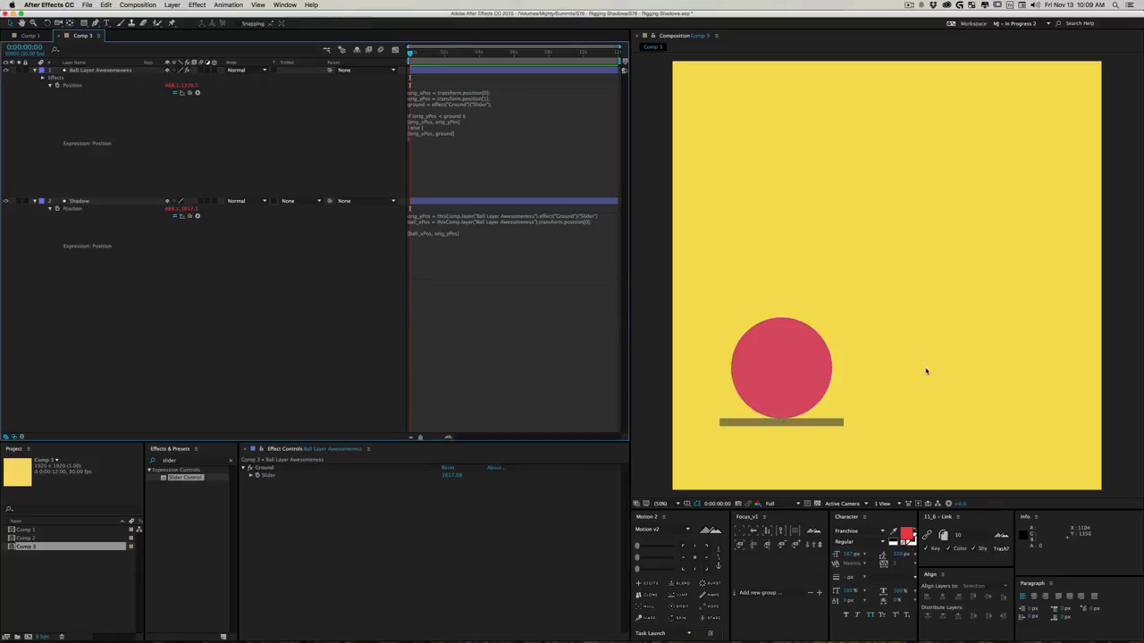
pyautogui.moveTo(793, 331); pyautogui.dragTo(804, 384)
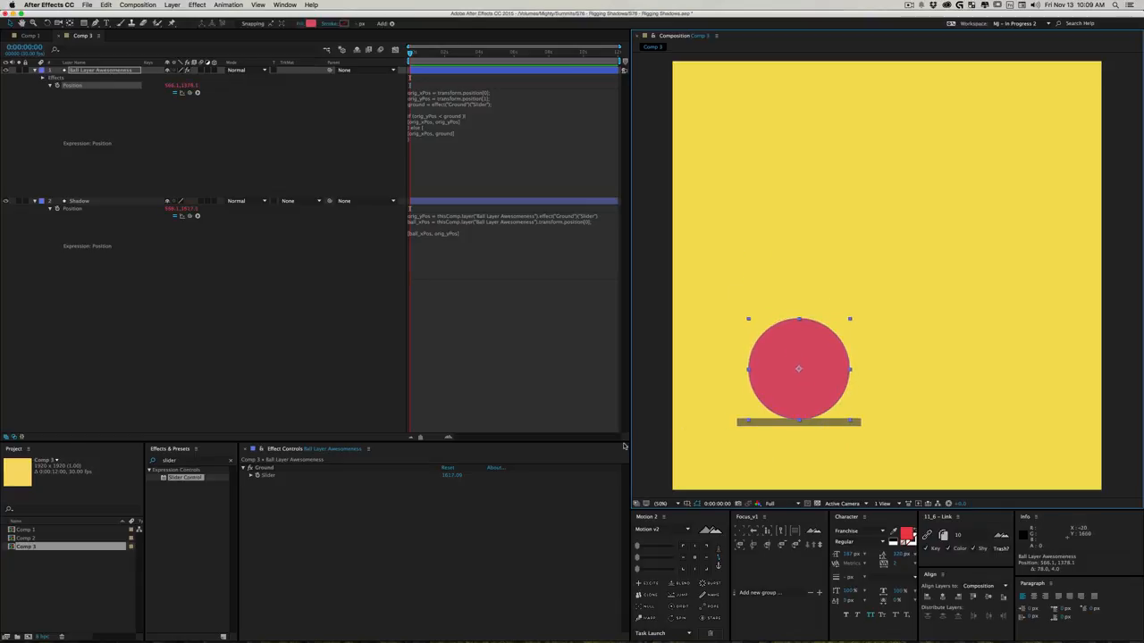
# - Try subtracting 200 from the Ground slider link in the Shadow's orig_yPos line and move the ball to about 558, 1288
pyautogui.click(605, 221)
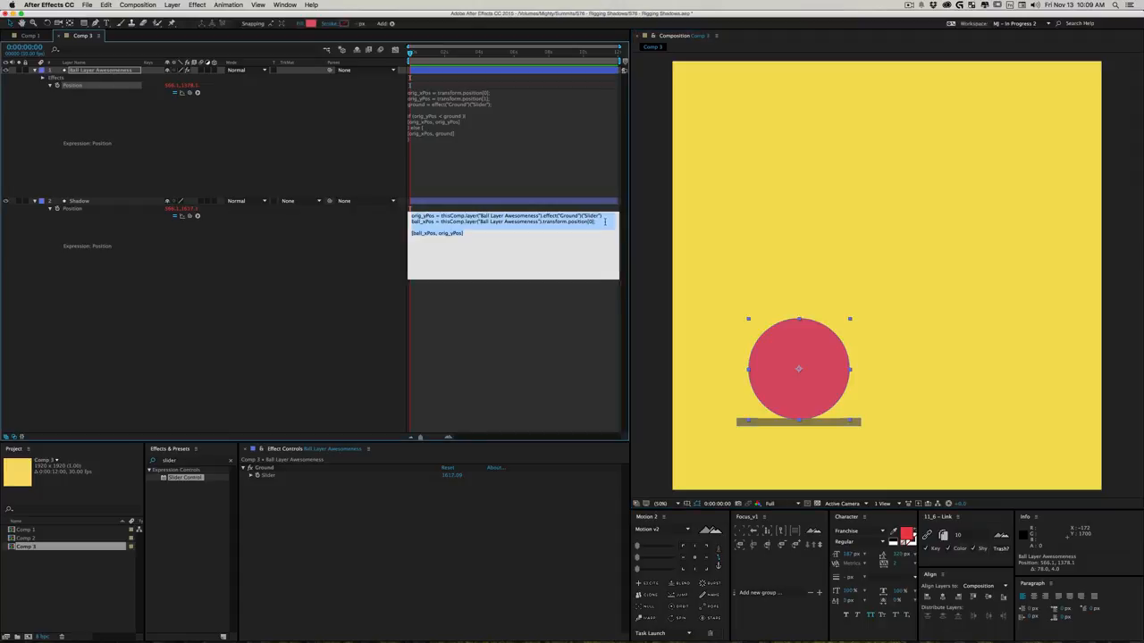
pyautogui.click(605, 216)
pyautogui.write('- 200')
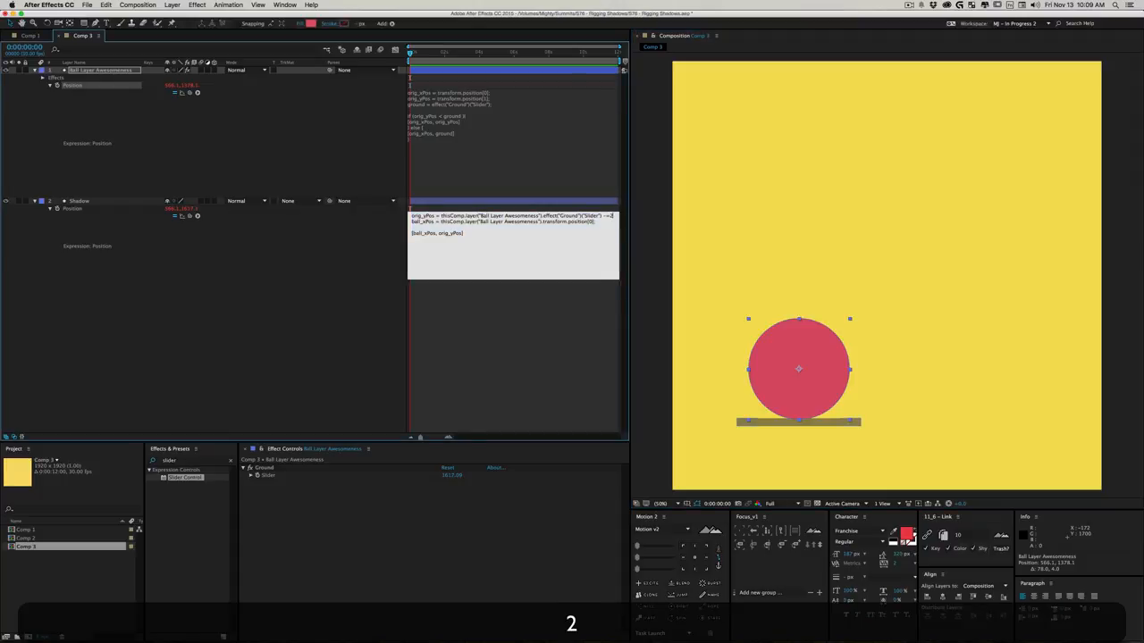
pyautogui.press('BackSpace')
pyautogui.press('BackSpace')
pyautogui.press('BackSpace')
pyautogui.write('200')
pyautogui.click(291, 342)
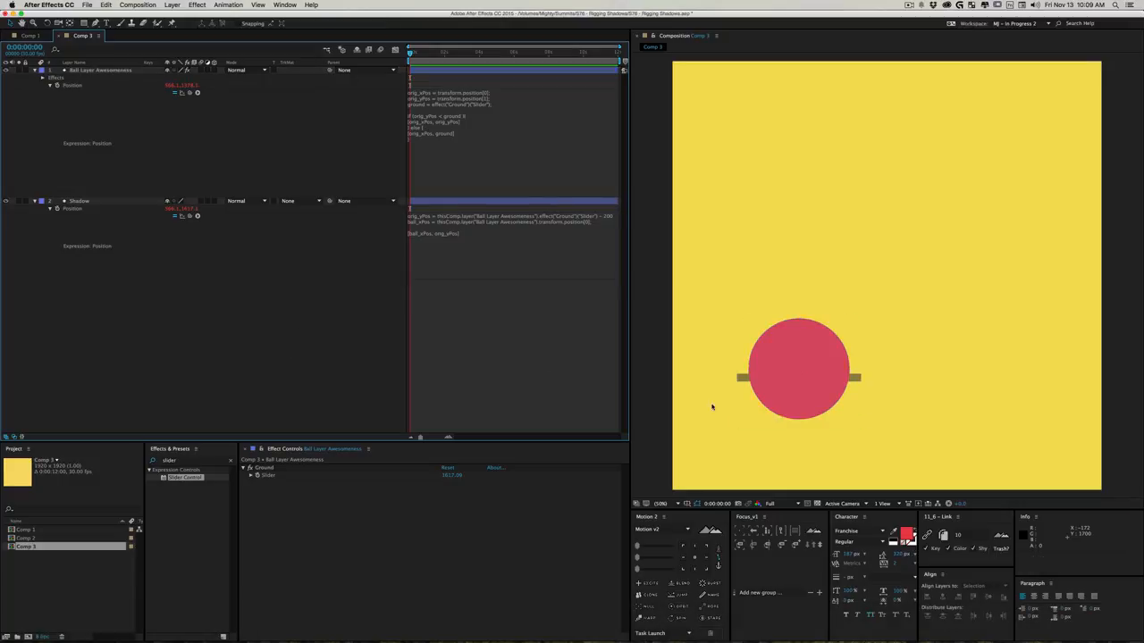
pyautogui.moveTo(803, 367)
pyautogui.mouseDown()
pyautogui.moveTo(810, 275)
pyautogui.moveTo(806, 439)
pyautogui.moveTo(799, 357)
pyautogui.mouseUp()
# - Change the minus sign in the Shadow's orig_yPos line to a plus, making the offset + 200
pyautogui.click(602, 216)
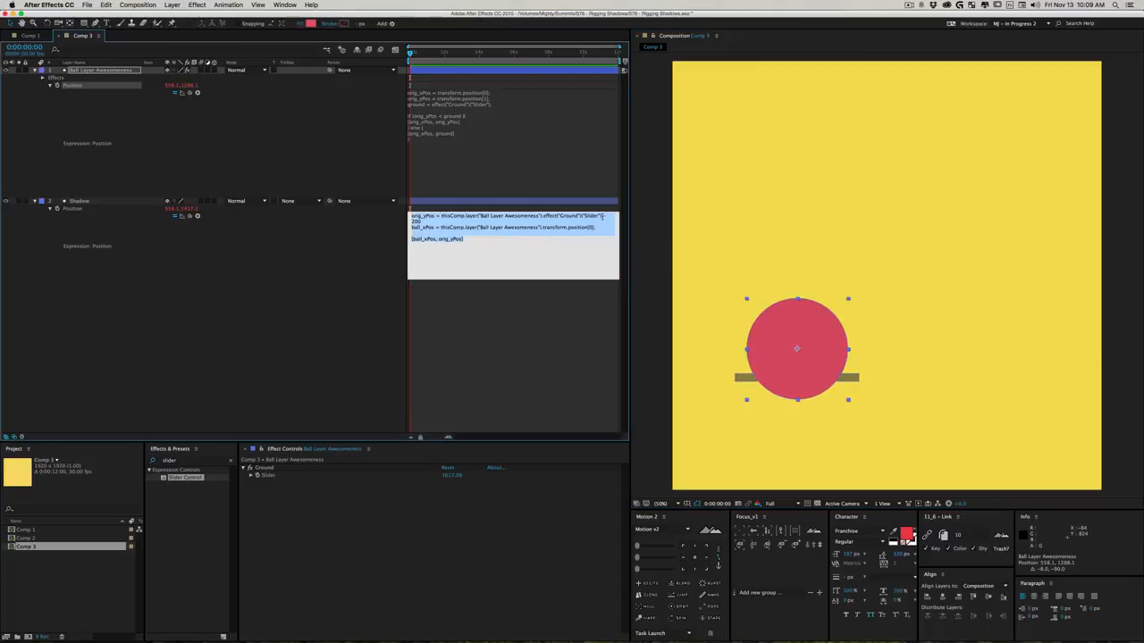
pyautogui.click(605, 216)
pyautogui.hotkey('shift', 'BackSpace')
pyautogui.write('+')
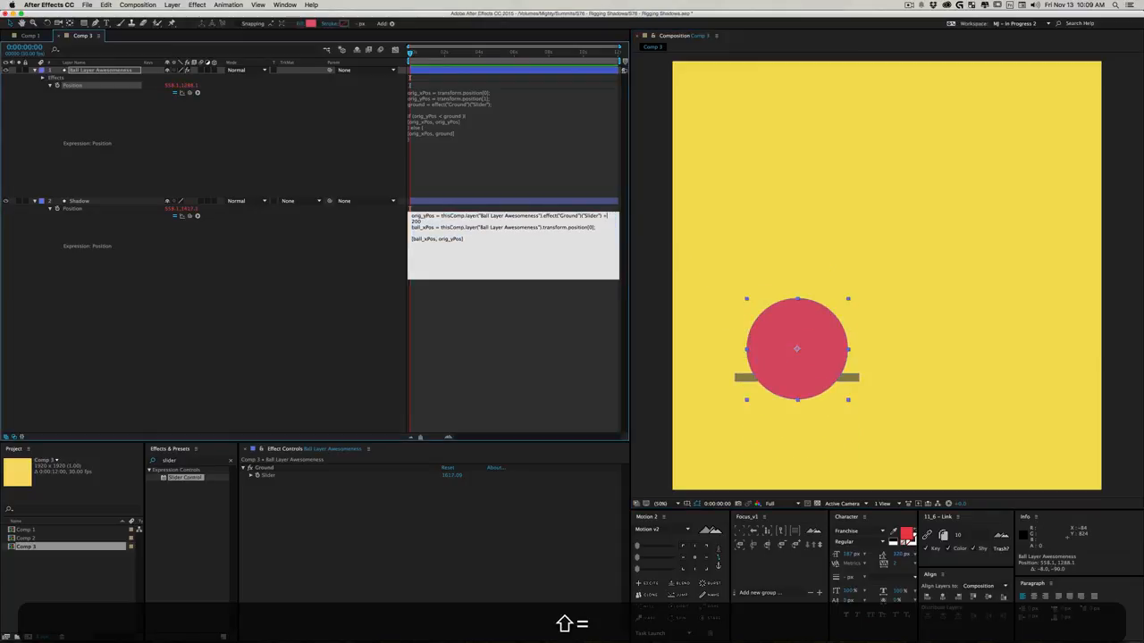
pyautogui.click(348, 347)
# - Change the offset added to the Ground slider in the Shadow's orig_yPos line to 100
pyautogui.click(604, 216)
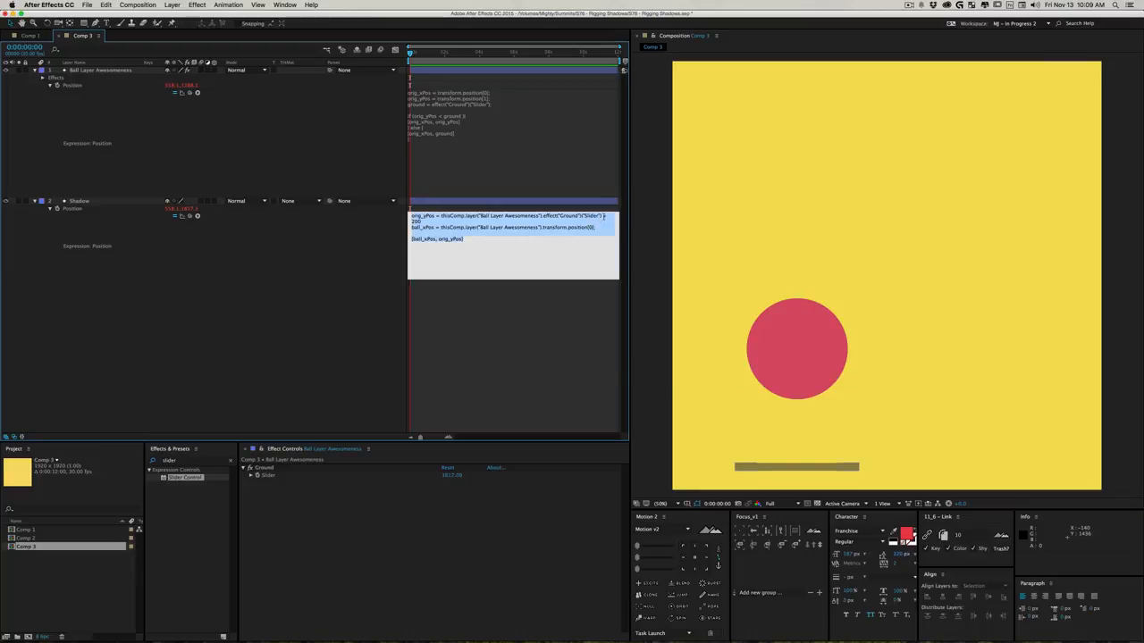
pyautogui.click(414, 220)
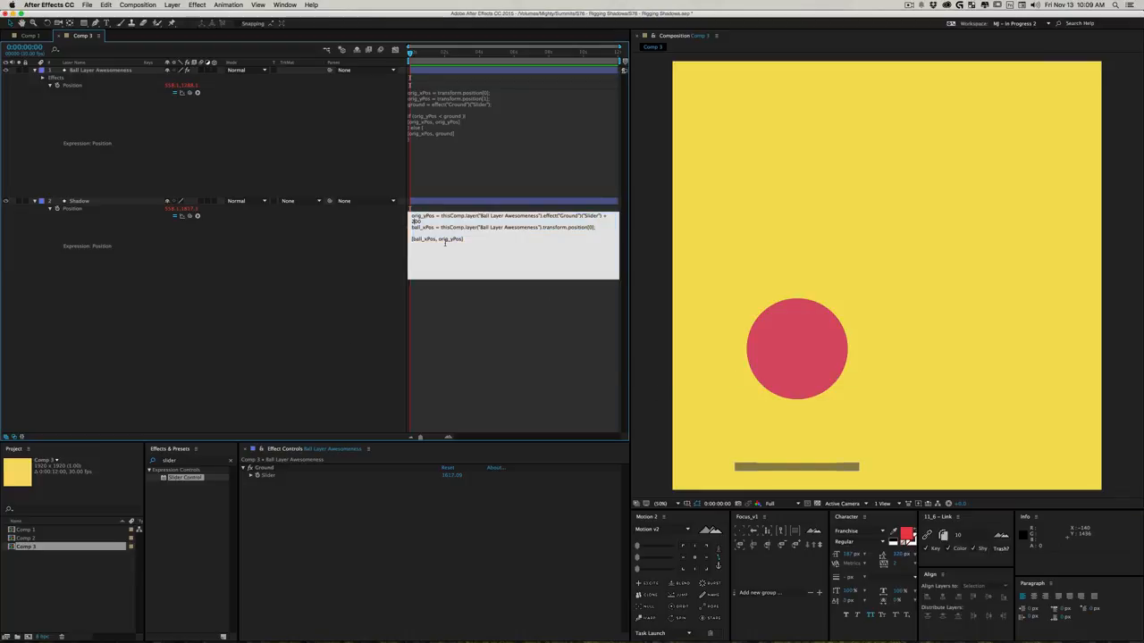
pyautogui.press('BackSpace')
pyautogui.write('1')
pyautogui.click(358, 335)
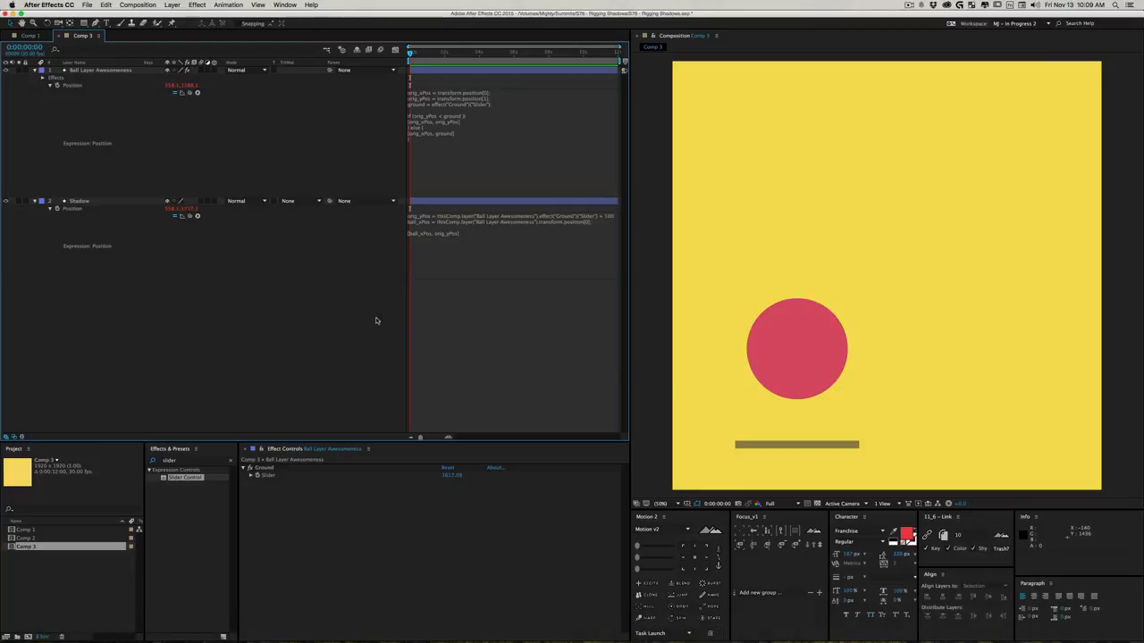
# - Change the Shadow's orig_yPos offset to 50 and test it by moving the ball to about 514, 1806
pyautogui.click(527, 229)
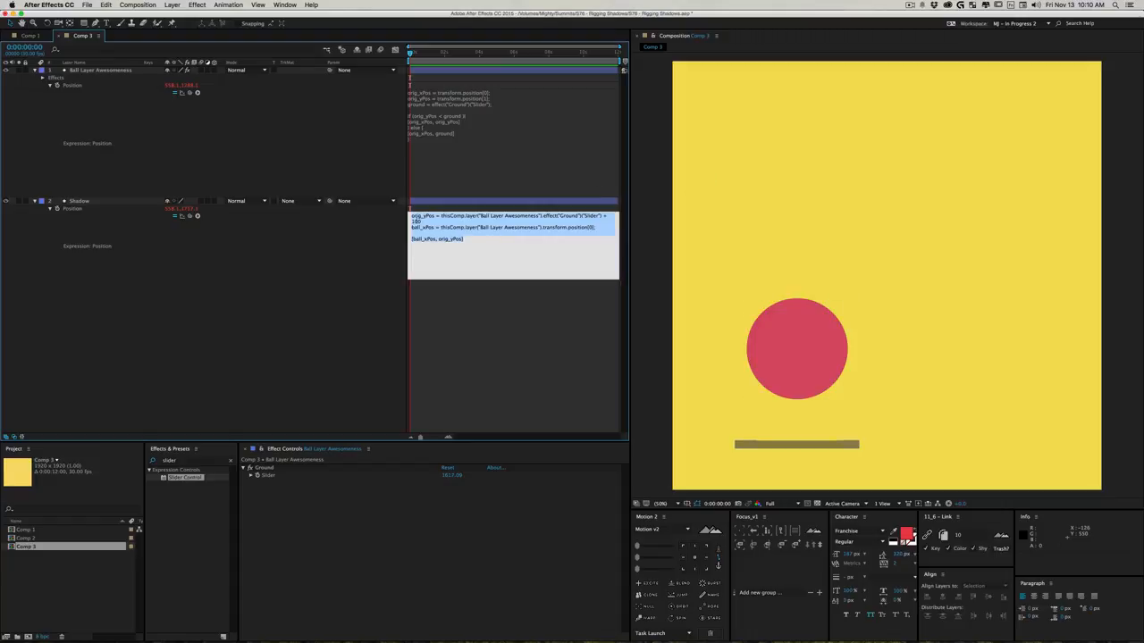
pyautogui.click(441, 229)
pyautogui.press('BackSpace')
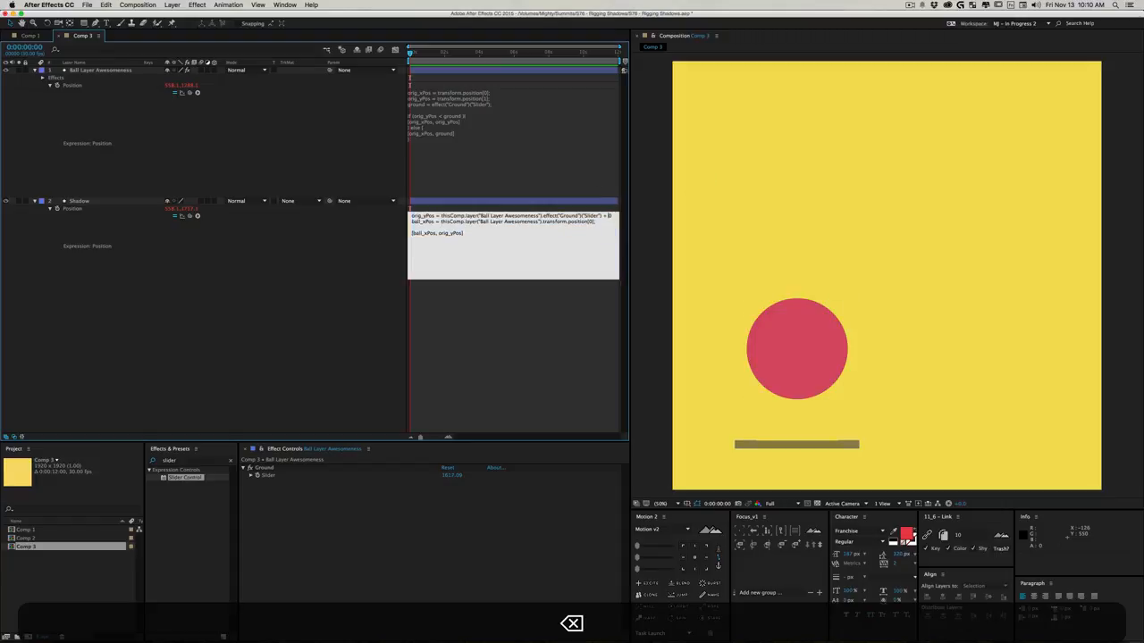
pyautogui.write('5')
pyautogui.click(340, 320)
pyautogui.moveTo(798, 354); pyautogui.dragTo(786, 420)
# - Set the offset in the Shadow's orig_yPos line to 200
pyautogui.click(599, 227)
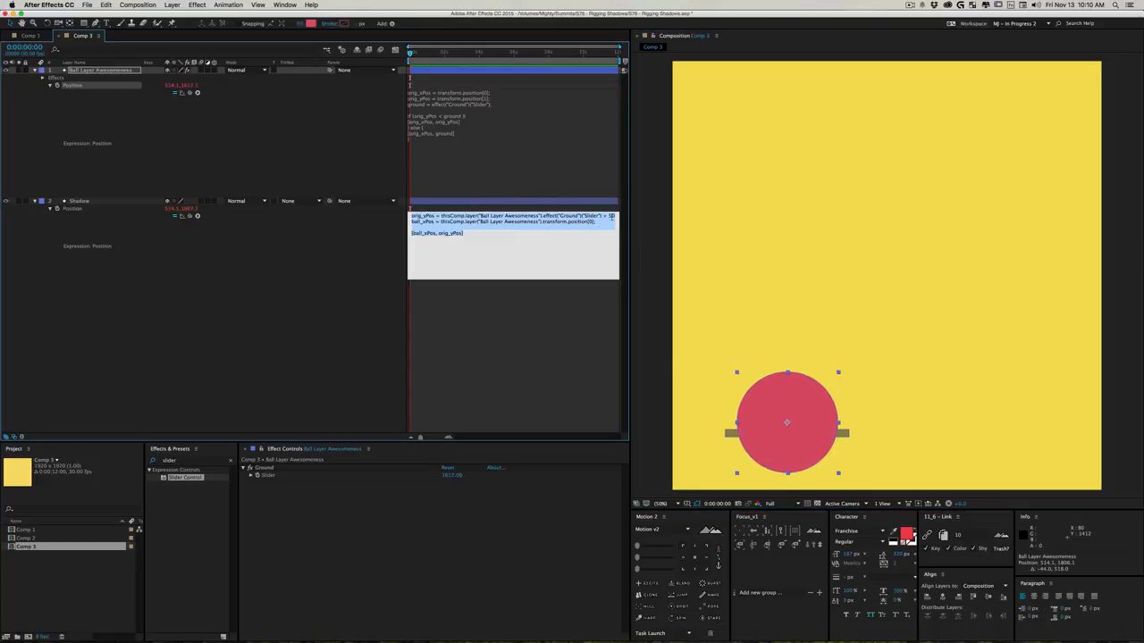
pyautogui.click(611, 216)
pyautogui.press('BackSpace')
pyautogui.write('2')
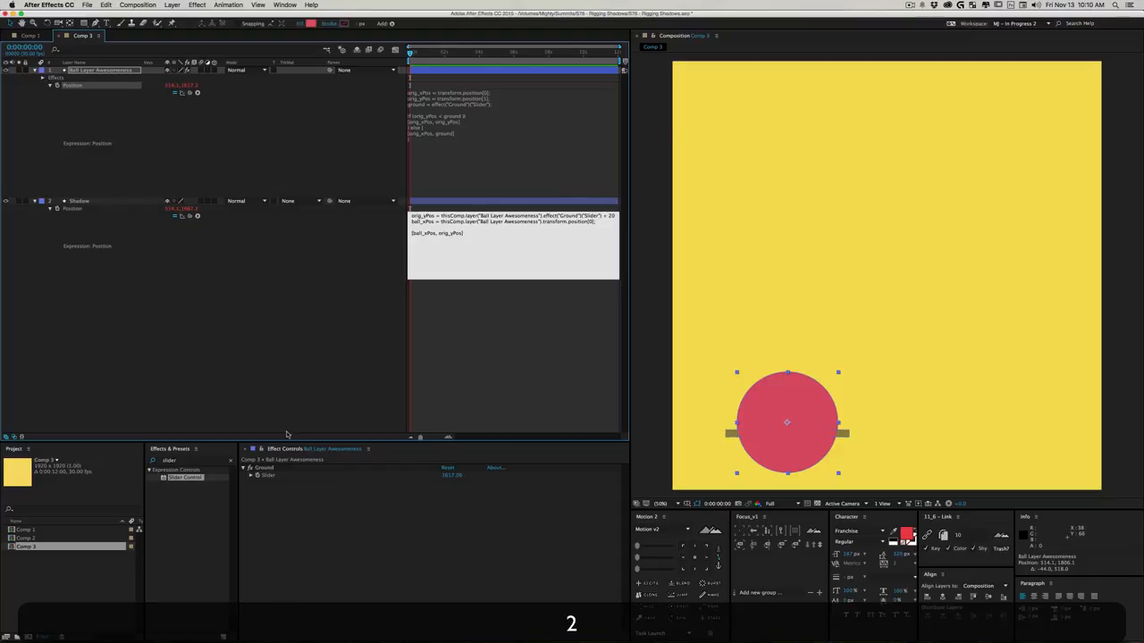
pyautogui.write('0')
pyautogui.click(369, 237)
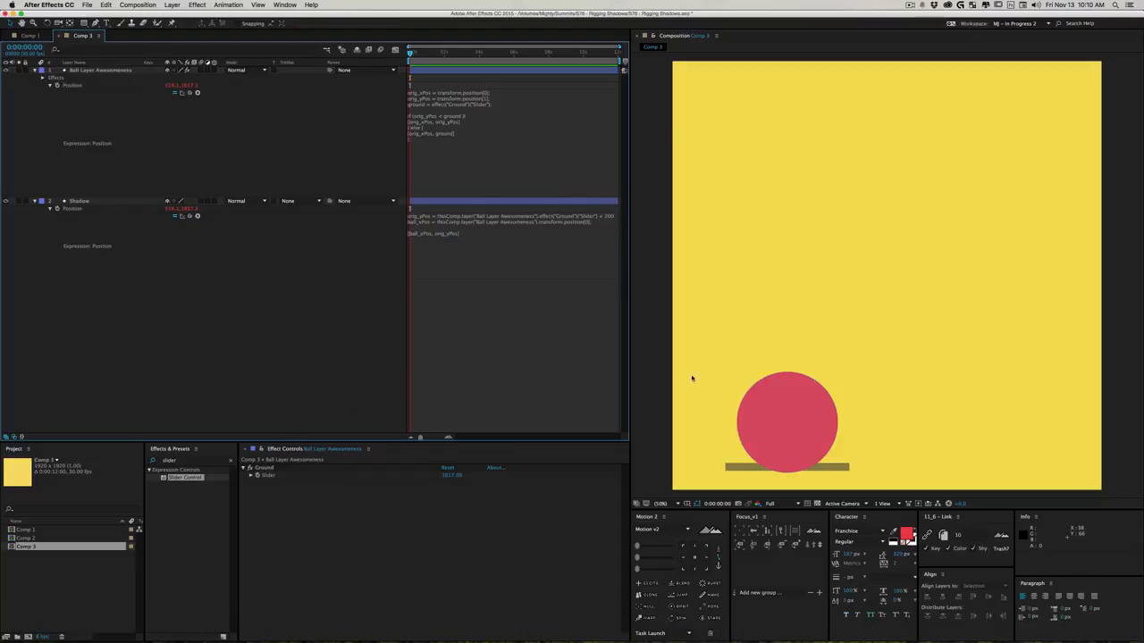
# - Test the shadow offset by lowering the Ground slider to about 1343 and moving the ball to about 684, 1510
pyautogui.moveTo(783, 454); pyautogui.dragTo(815, 315)
pyautogui.moveTo(452, 476); pyautogui.dragTo(332, 494)
pyautogui.moveTo(814, 333); pyautogui.dragTo(822, 436)
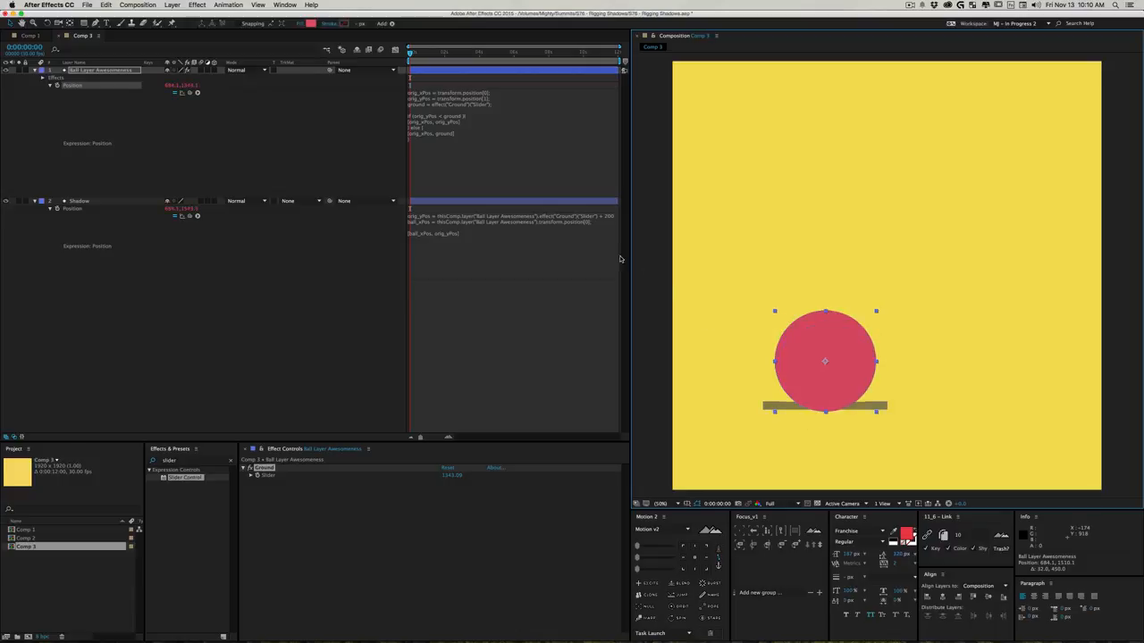
# - Increase the offset in the Shadow's orig_yPos line to 210
pyautogui.click(605, 216)
pyautogui.click(416, 221)
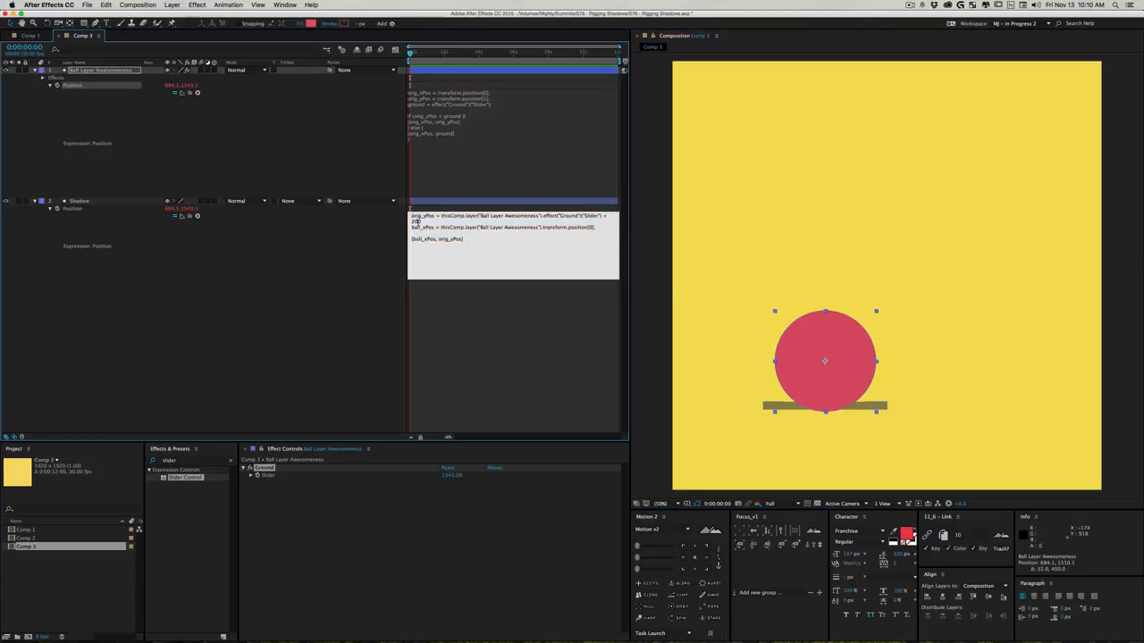
pyautogui.press('BackSpace')
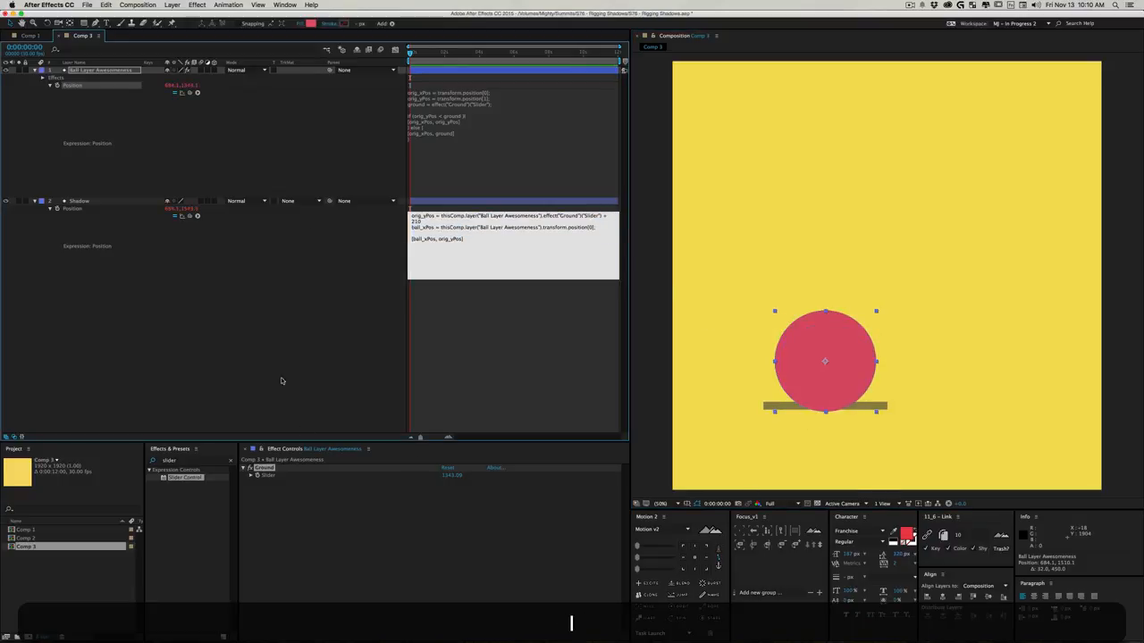
pyautogui.click(282, 345)
# - Increase the offset in the Shadow's orig_yPos line to 230
pyautogui.click(574, 227)
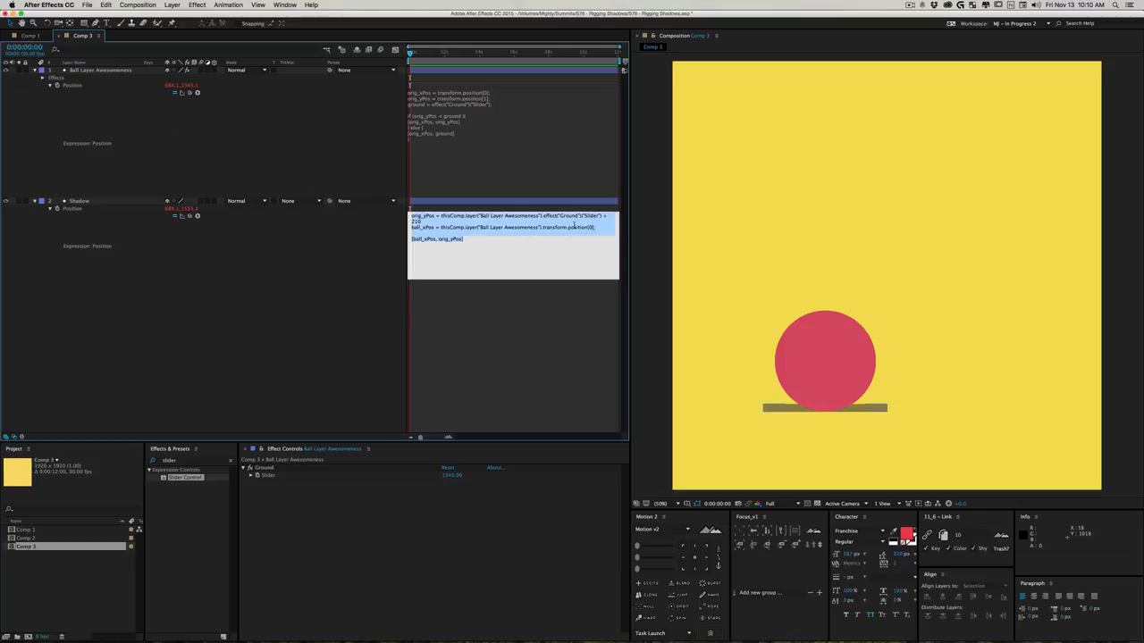
pyautogui.click(416, 222)
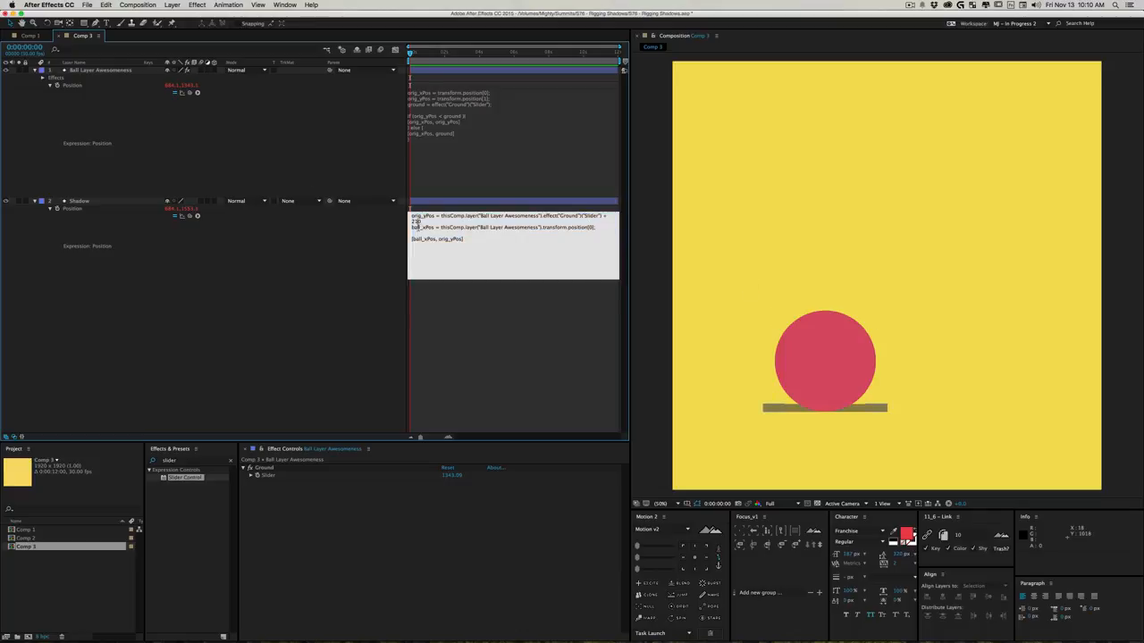
pyautogui.press('BackSpace')
pyautogui.write('3')
pyautogui.click(822, 384)
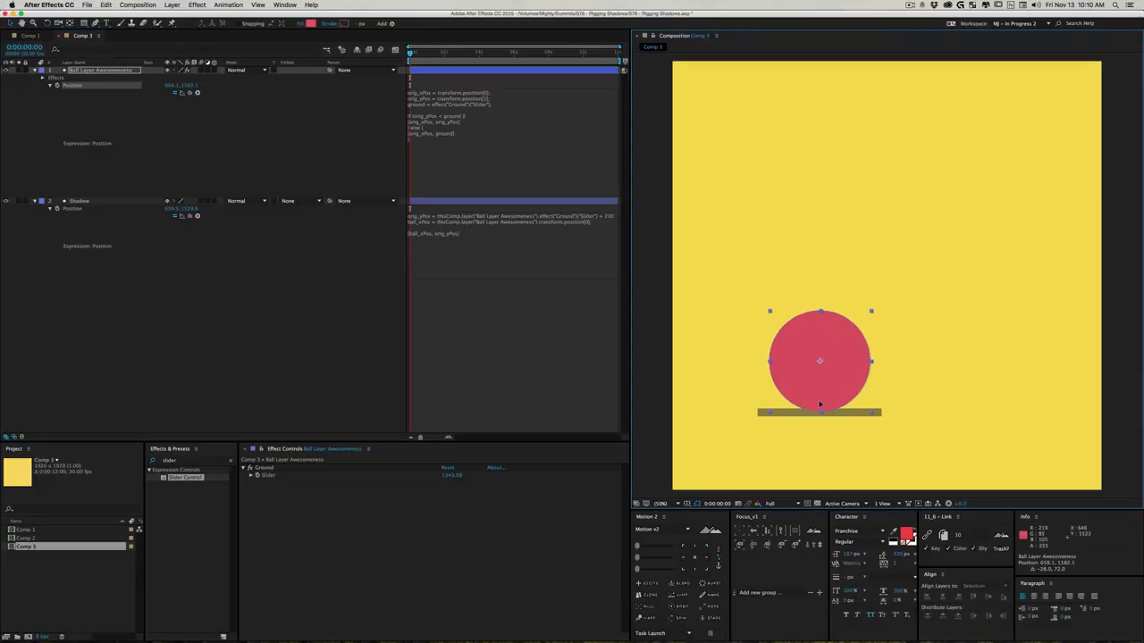
# - Test the rig by moving the ball and the Ground slider around, ending with the slider at about 1360 and the ball's X at about 1260
pyautogui.moveTo(819, 329); pyautogui.dragTo(904, 322)
pyautogui.moveTo(842, 417); pyautogui.dragTo(851, 150)
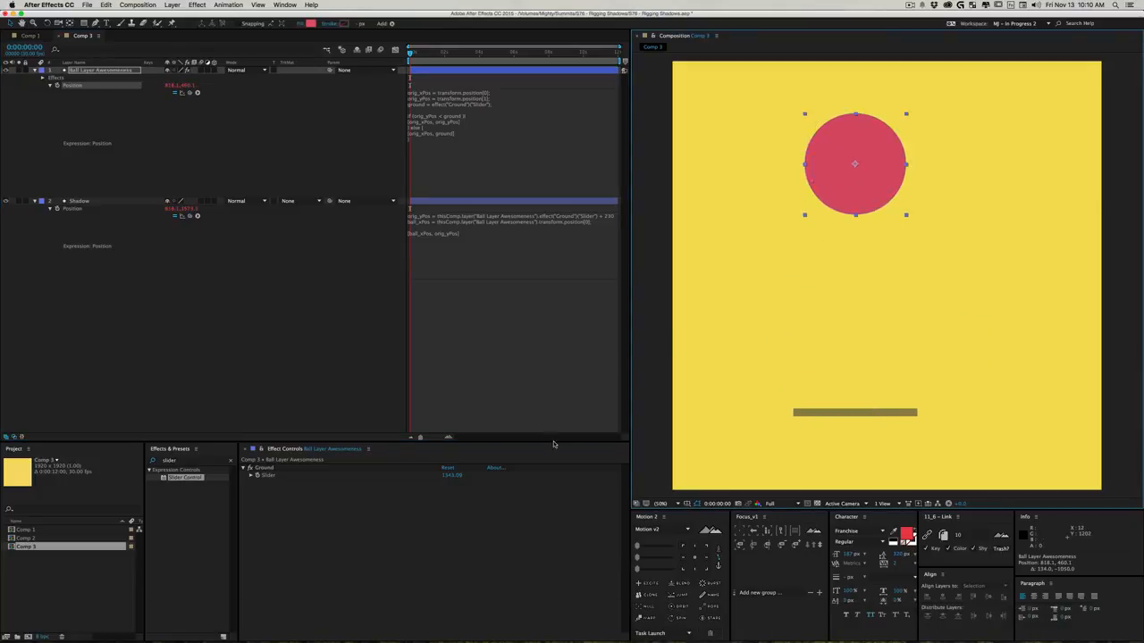
pyautogui.moveTo(448, 479); pyautogui.dragTo(265, 491)
pyautogui.moveTo(855, 179); pyautogui.dragTo(819, 283)
pyautogui.moveTo(453, 478); pyautogui.dragTo(643, 465)
pyautogui.moveTo(836, 327); pyautogui.dragTo(1003, 425)
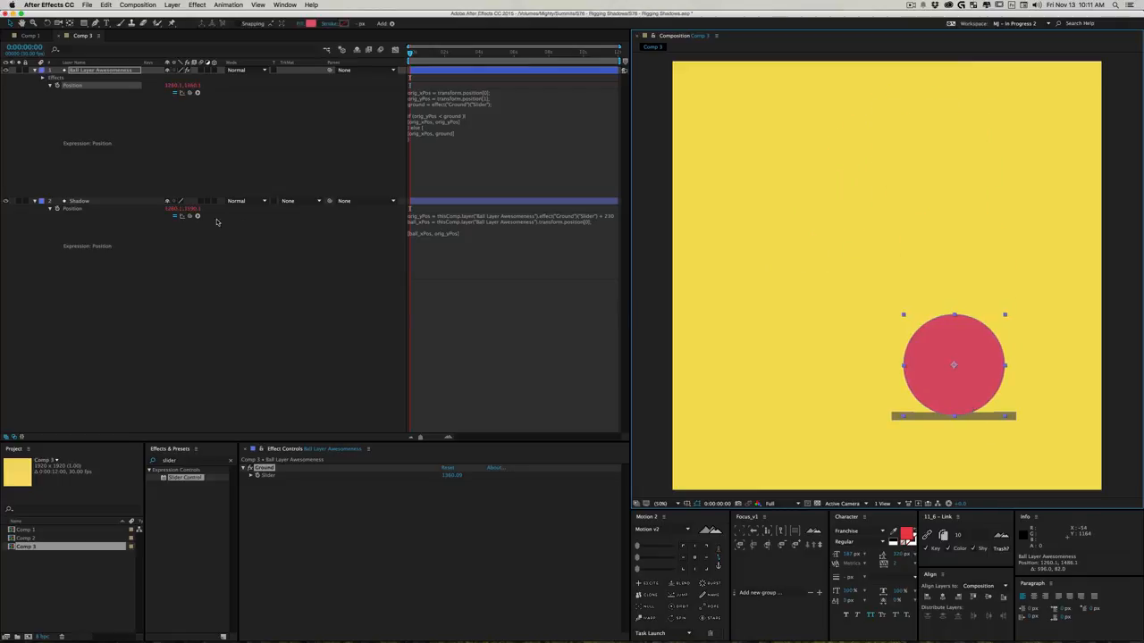
# - Reveal the Shadow layer's Scale, enable an expression on it and enlarge the expression field to fit several lines
pyautogui.click(109, 202)
pyautogui.press('s')
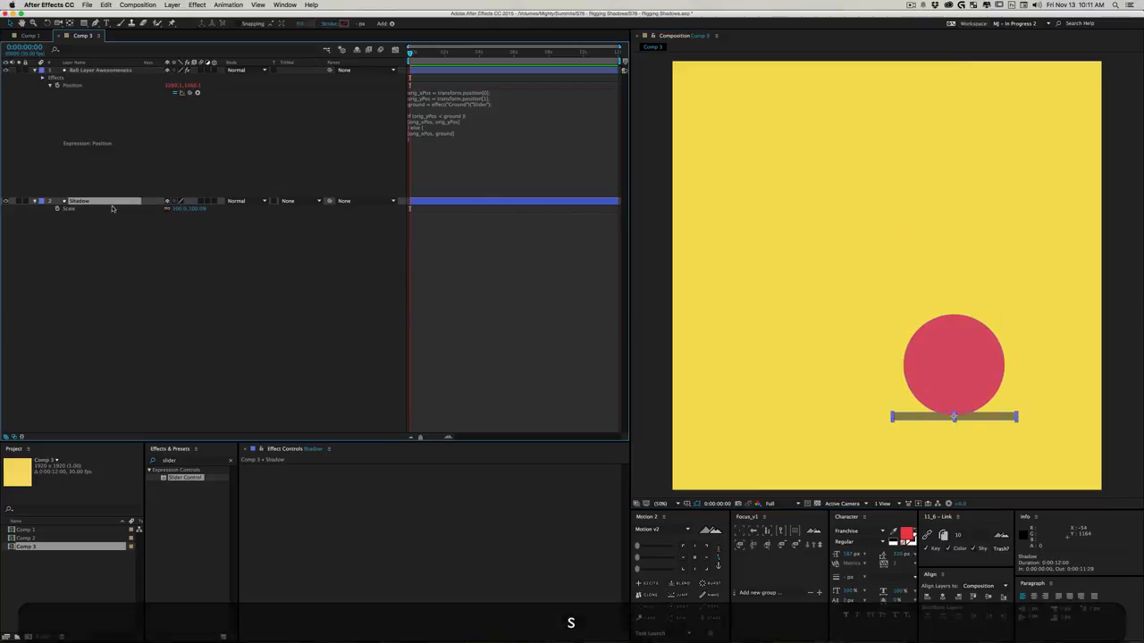
pyautogui.keyDown('alt'); pyautogui.click(57, 208); pyautogui.keyUp('alt')
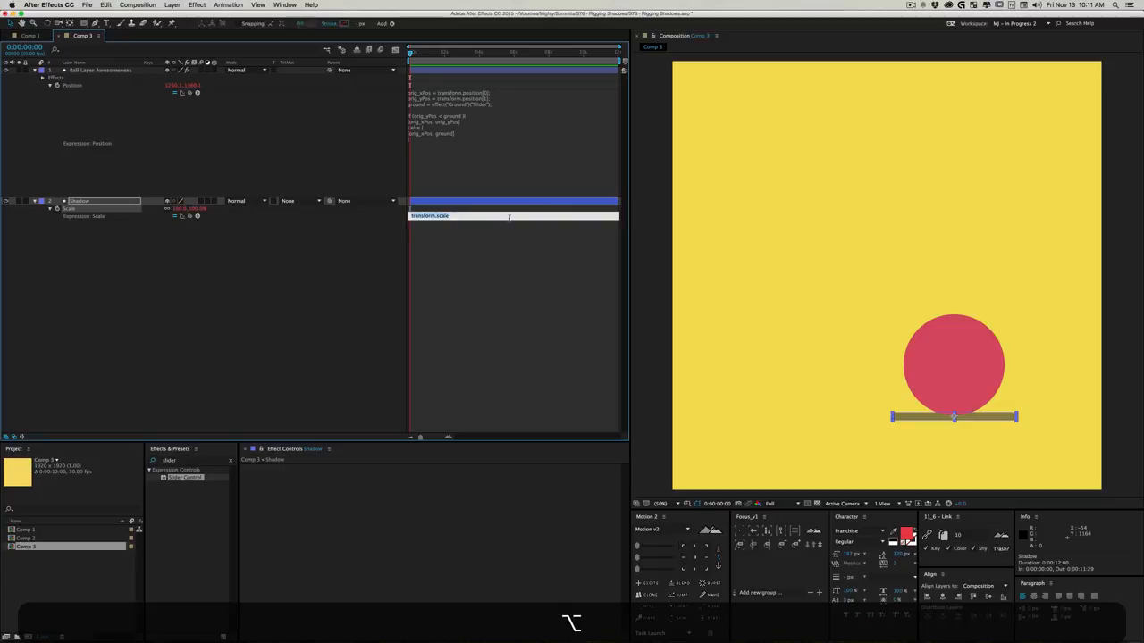
pyautogui.moveTo(499, 219); pyautogui.dragTo(506, 352)
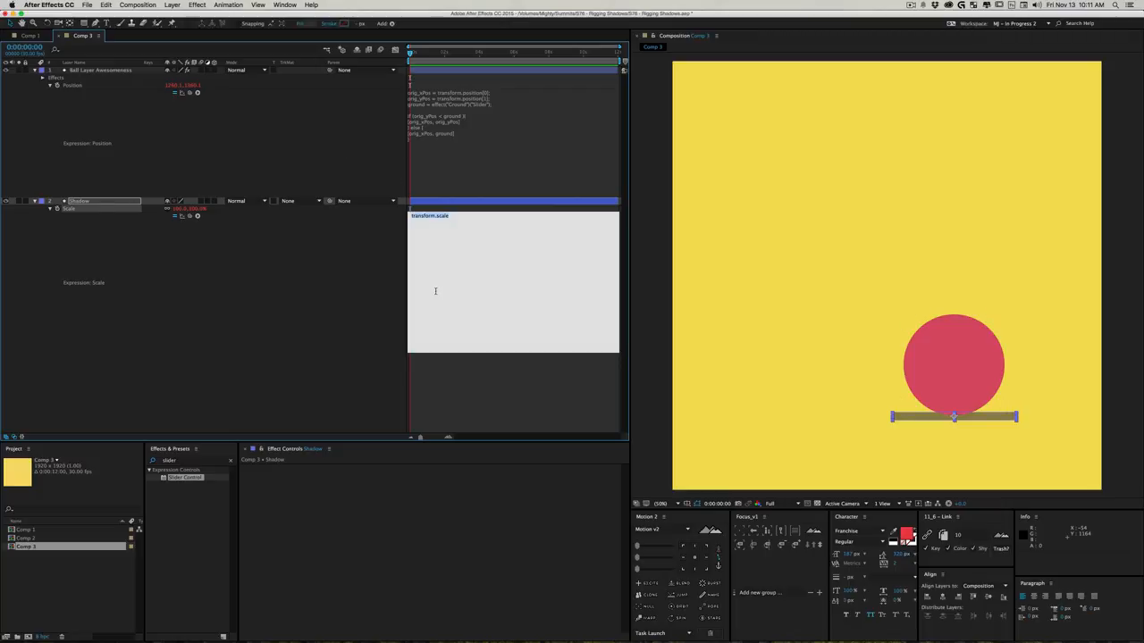
# - In the Shadow's Scale expression, define orig_heigh as the layer's own Y scale, transform.scale[1];
pyautogui.write('orig_hei')
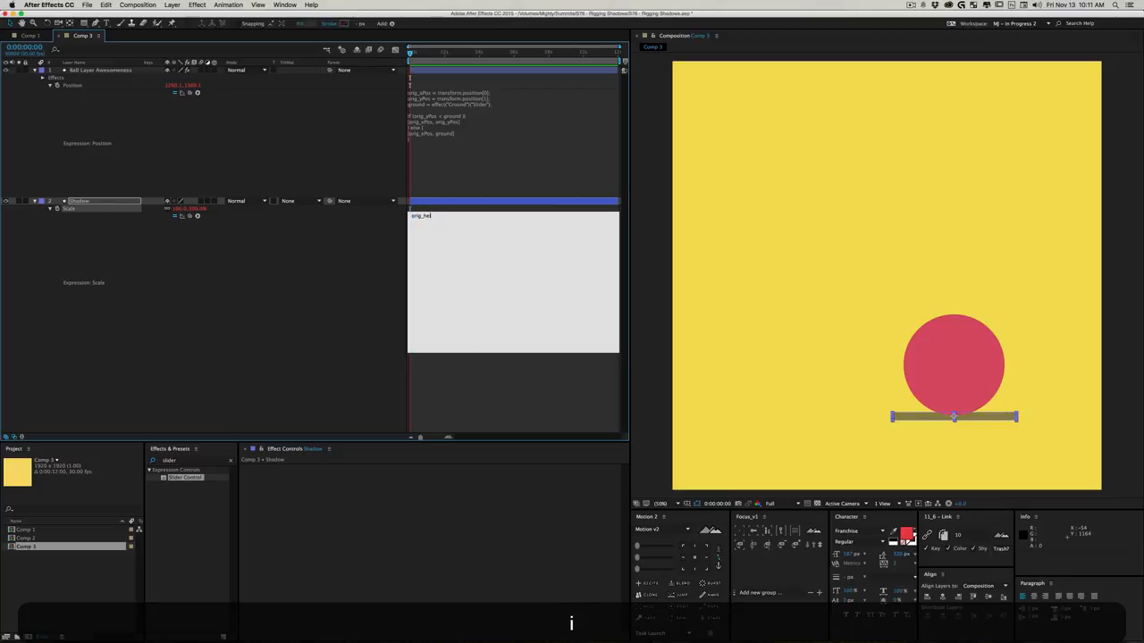
pyautogui.write('gh =')
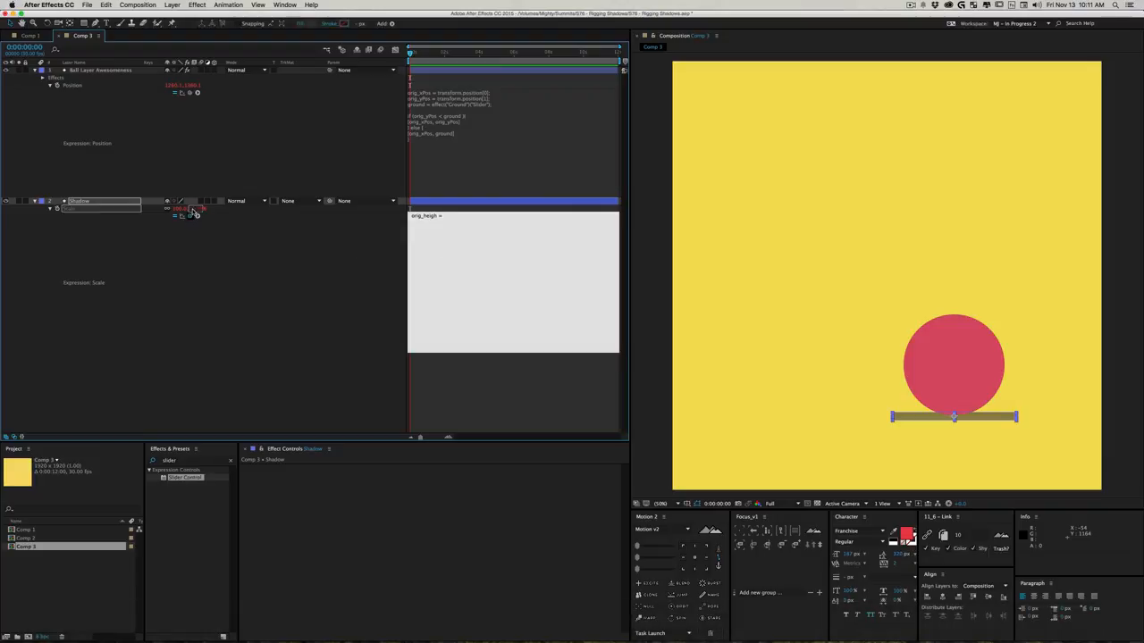
pyautogui.moveTo(194, 212); pyautogui.dragTo(195, 209)
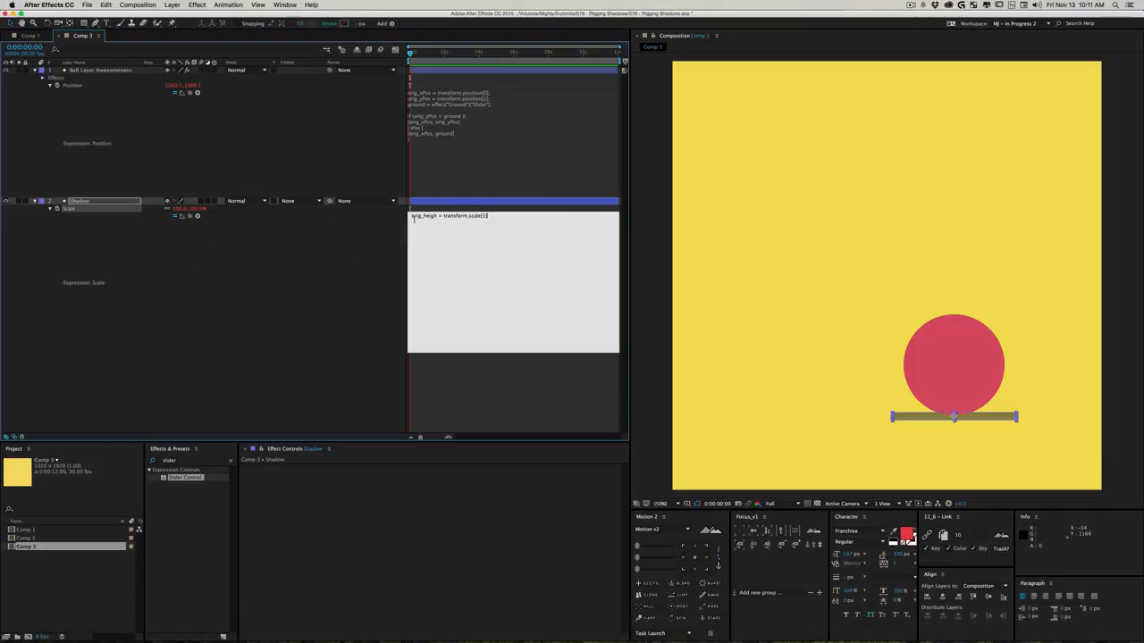
pyautogui.write(';')
pyautogui.press('BackSpace')
pyautogui.write(';')
pyautogui.press('Return')
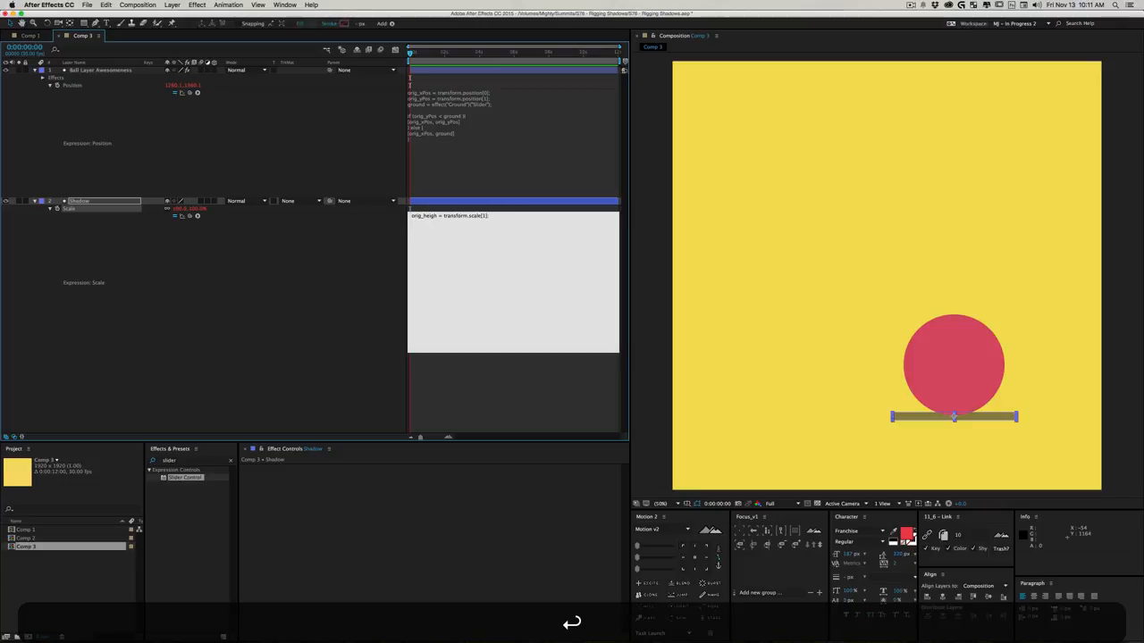
# - Add a ball_yPos line linked to the Y position of Ball Layer Awesomeness and commit the Scale expression
pyautogui.write('ballL_yp')
pyautogui.press('BackSpace')
pyautogui.write('Pos =')
pyautogui.moveTo(190, 216); pyautogui.dragTo(189, 86)
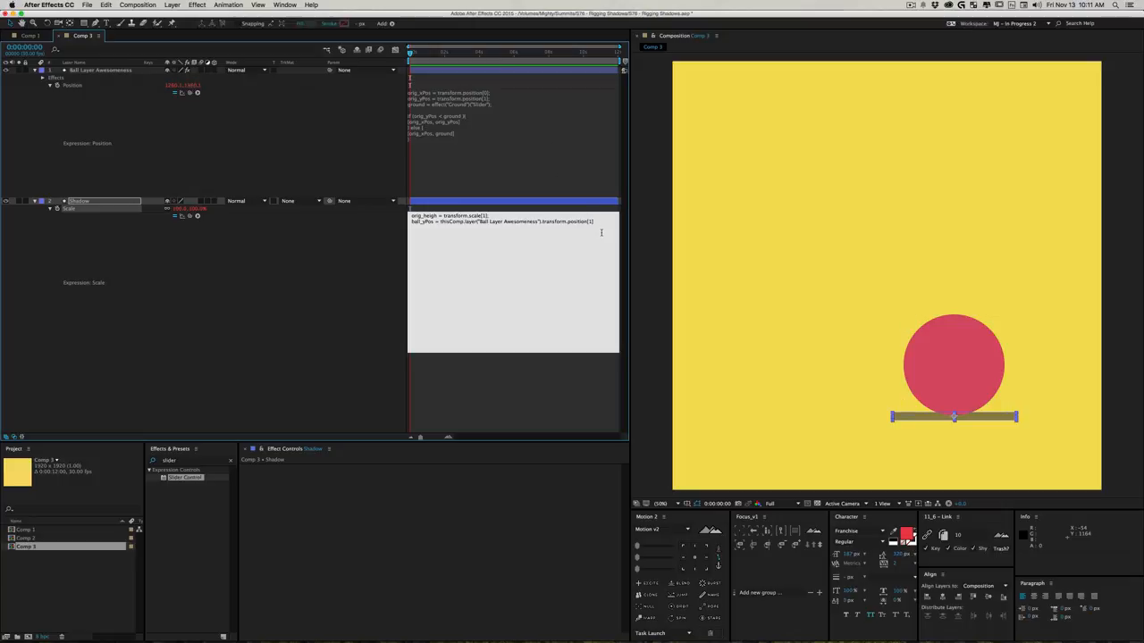
pyautogui.write(';')
pyautogui.press('Return')
pyautogui.click(275, 287)
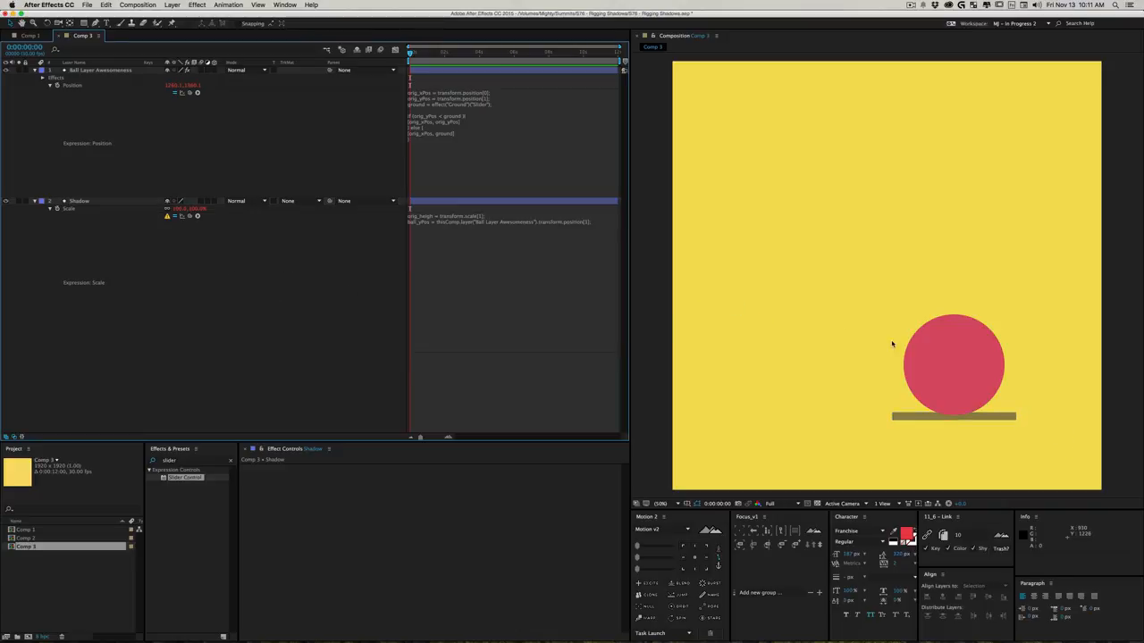
# - Move the ball up to about 538, 342 to choose a height limit, checking its Position with the expression temporarily off
pyautogui.moveTo(954, 391); pyautogui.dragTo(871, 135)
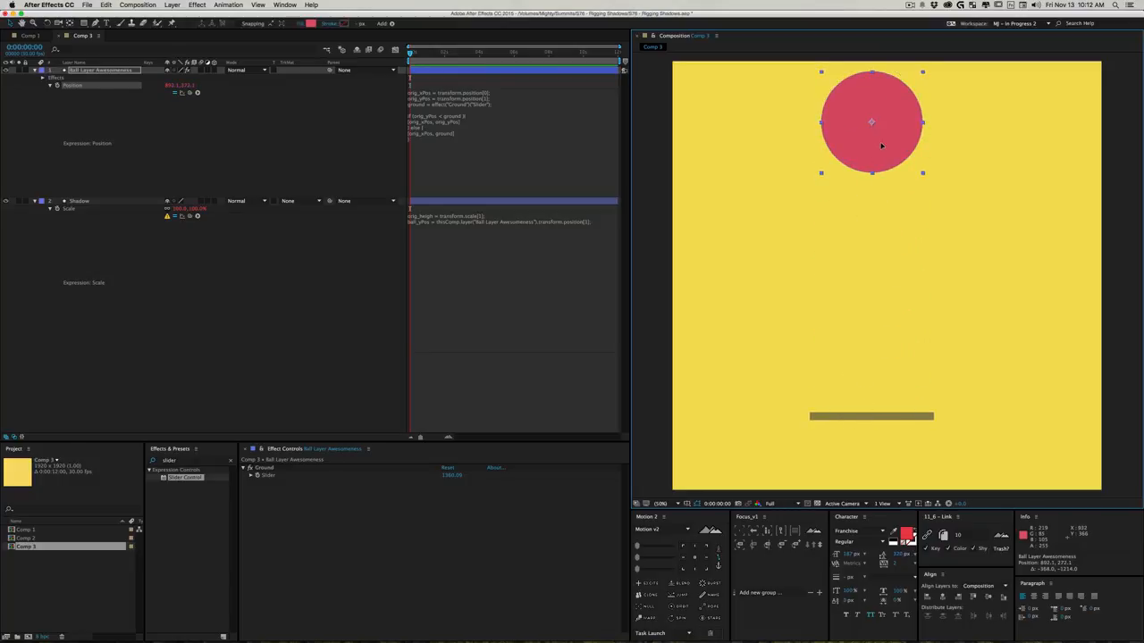
pyautogui.moveTo(873, 139); pyautogui.dragTo(788, 117)
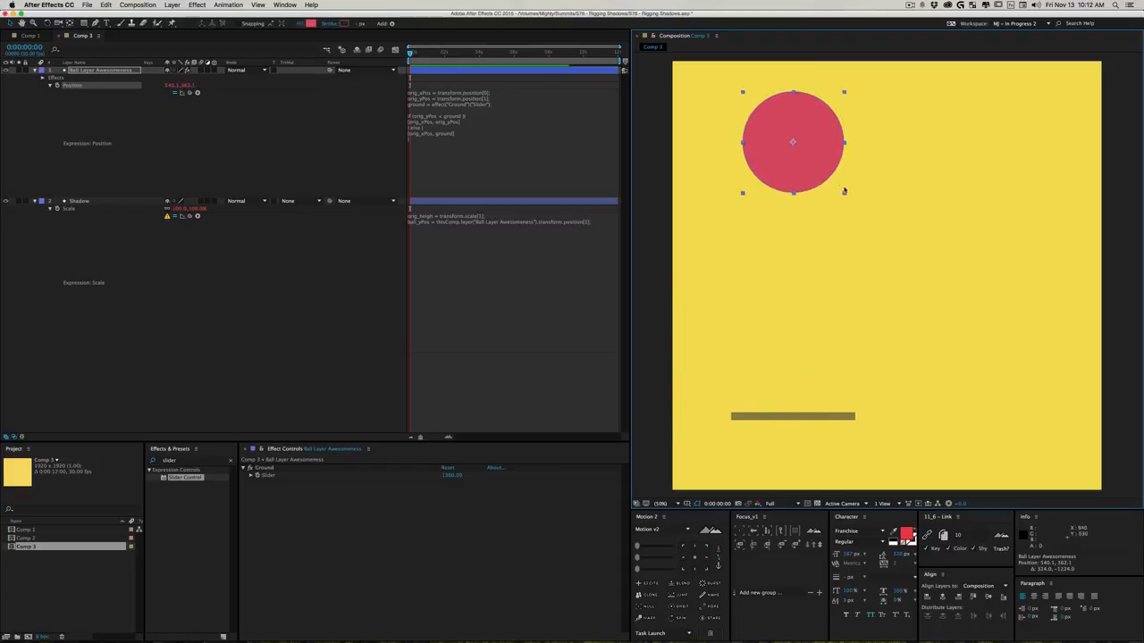
pyautogui.moveTo(807, 161)
pyautogui.mouseDown()
pyautogui.moveTo(799, 166)
pyautogui.moveTo(797, 151)
pyautogui.moveTo(799, 172)
pyautogui.mouseUp()
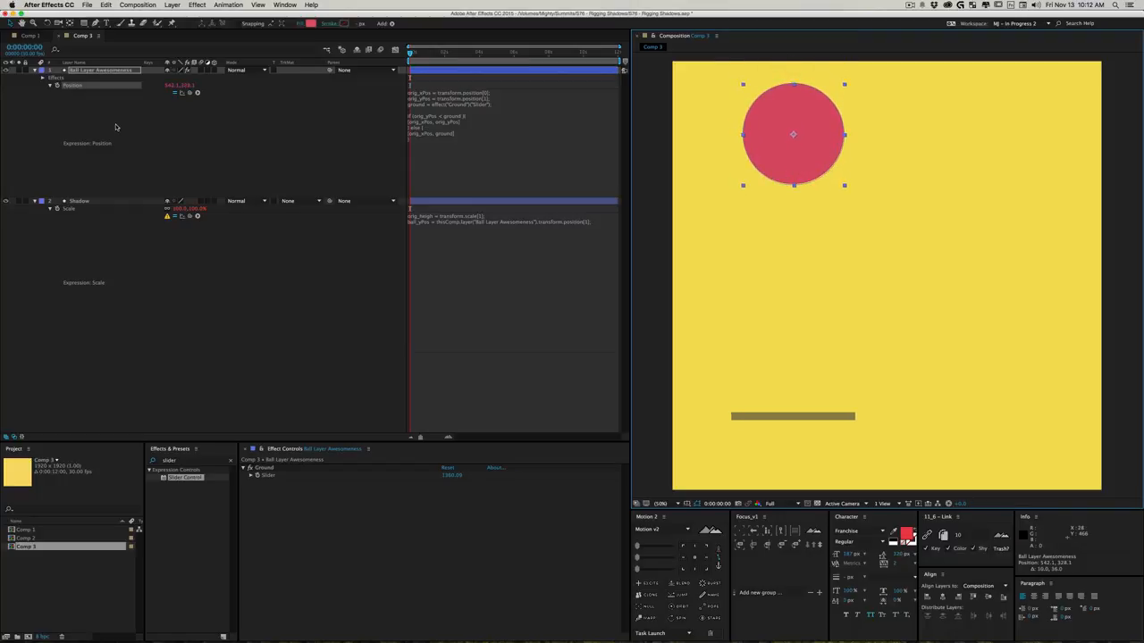
pyautogui.click(174, 93)
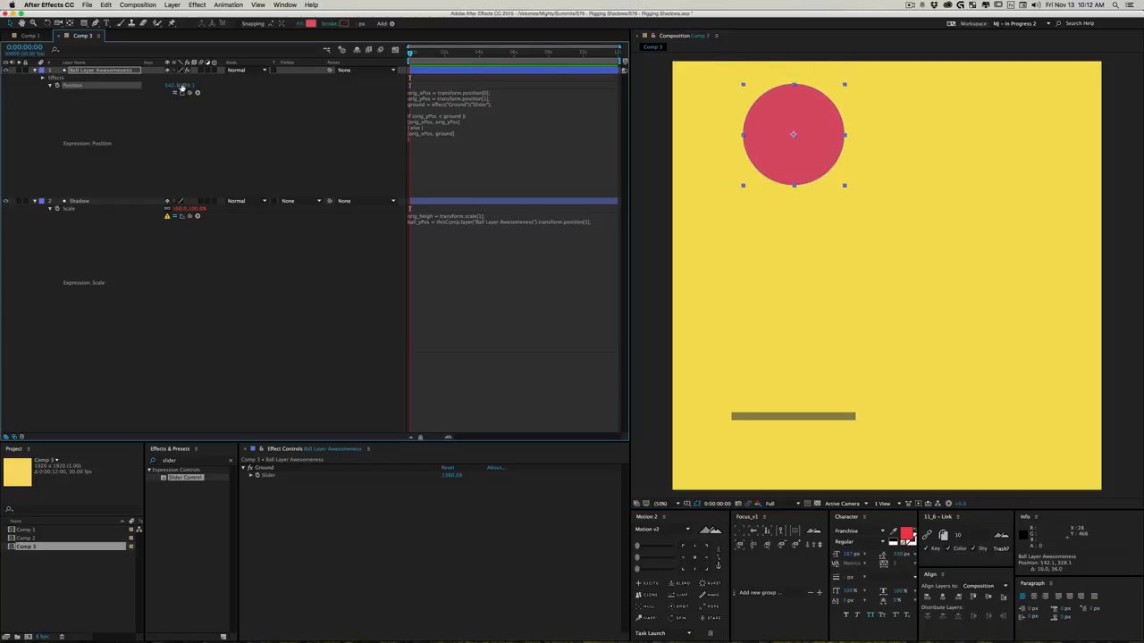
pyautogui.moveTo(771, 159); pyautogui.dragTo(770, 163)
pyautogui.click(174, 92)
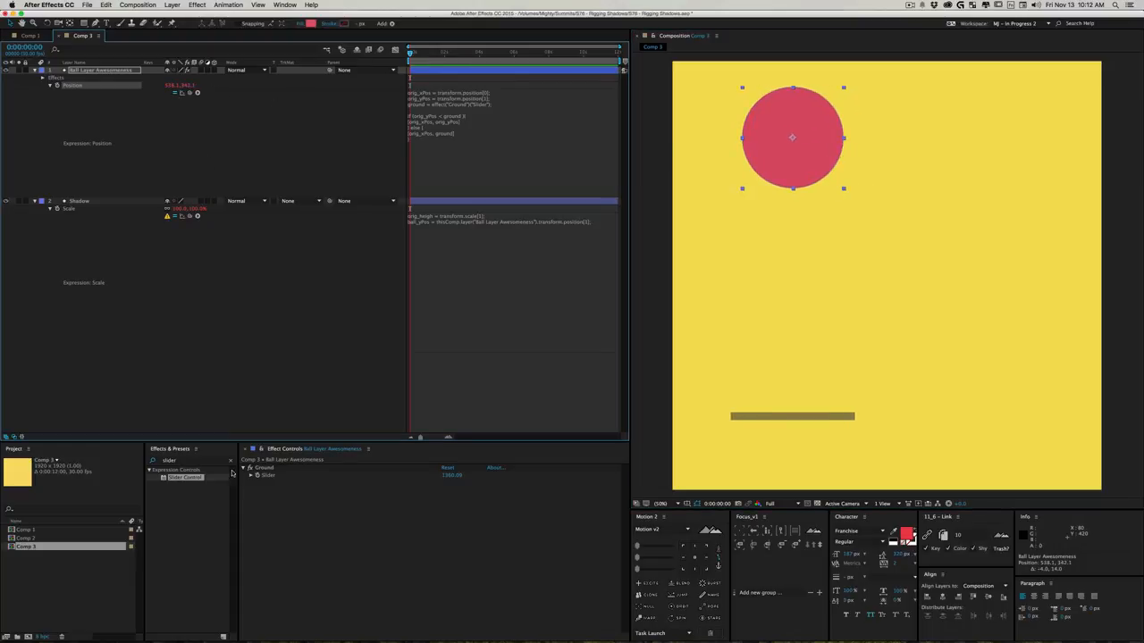
# - Add the line height_limit = 342; to the Shadow's Scale expression
pyautogui.click(438, 233)
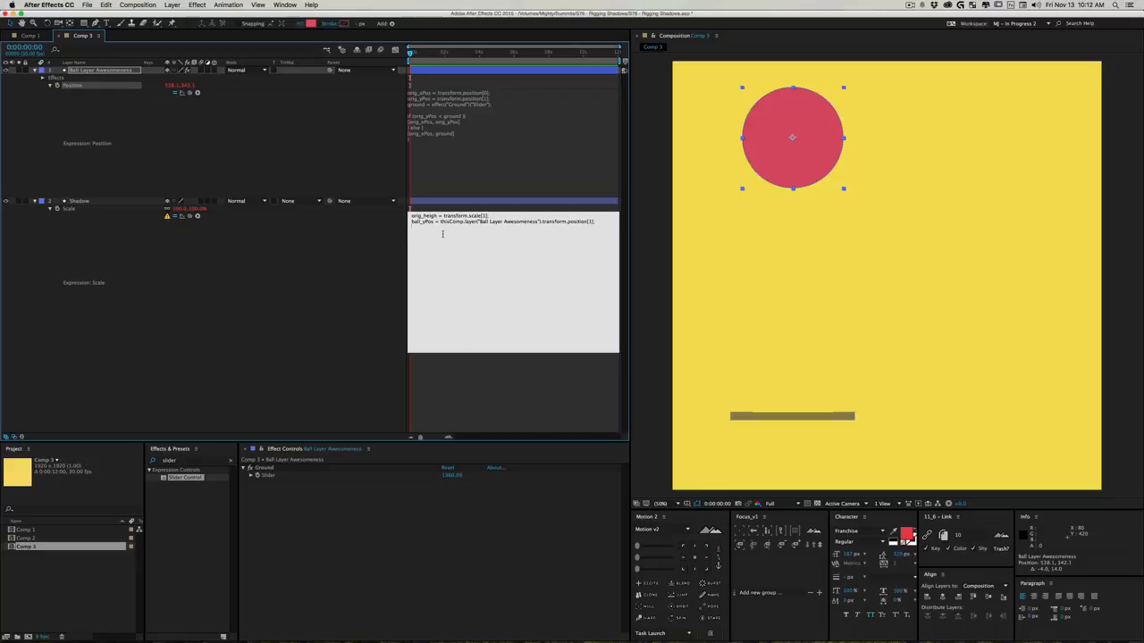
pyautogui.write('height =')
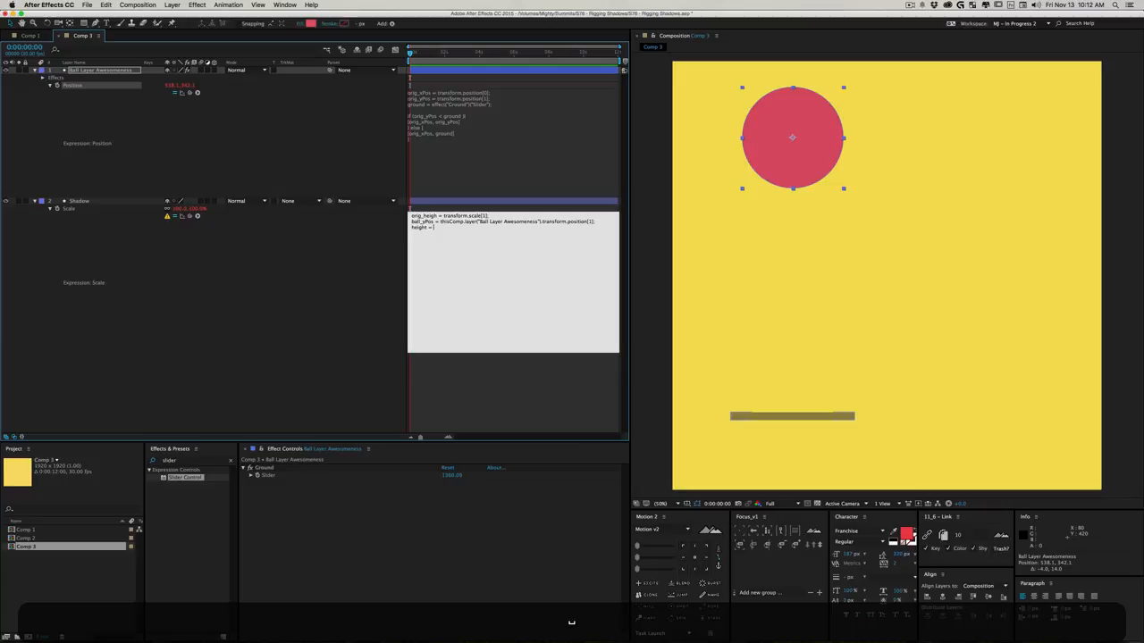
pyautogui.press('BackSpace')
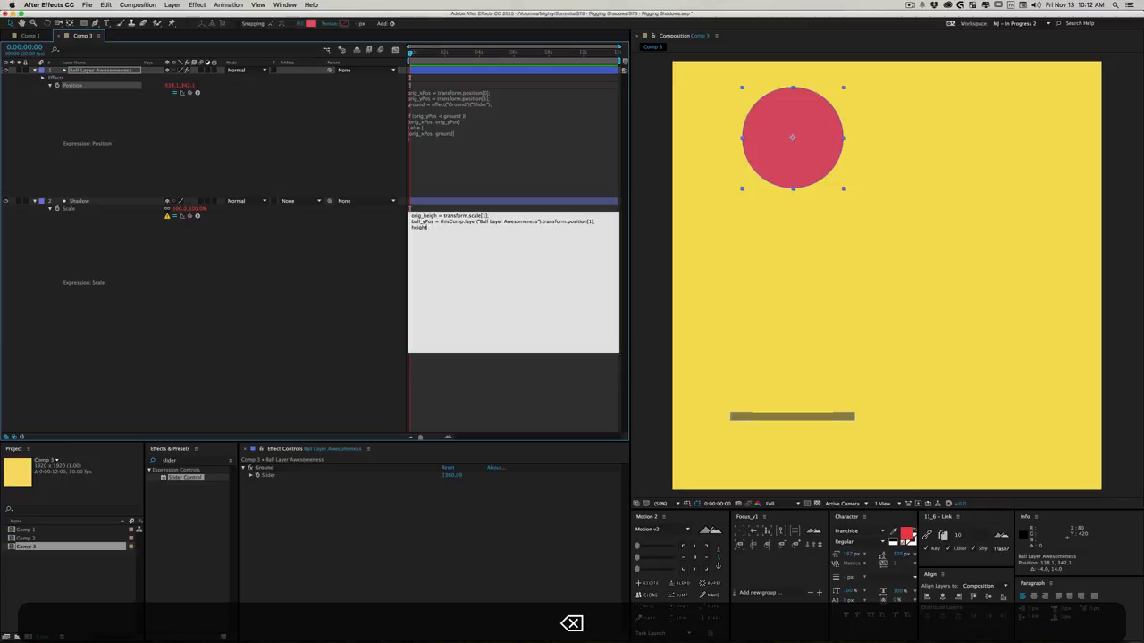
pyautogui.write('_imit = 2')
pyautogui.press('BackSpace')
pyautogui.write('342;')
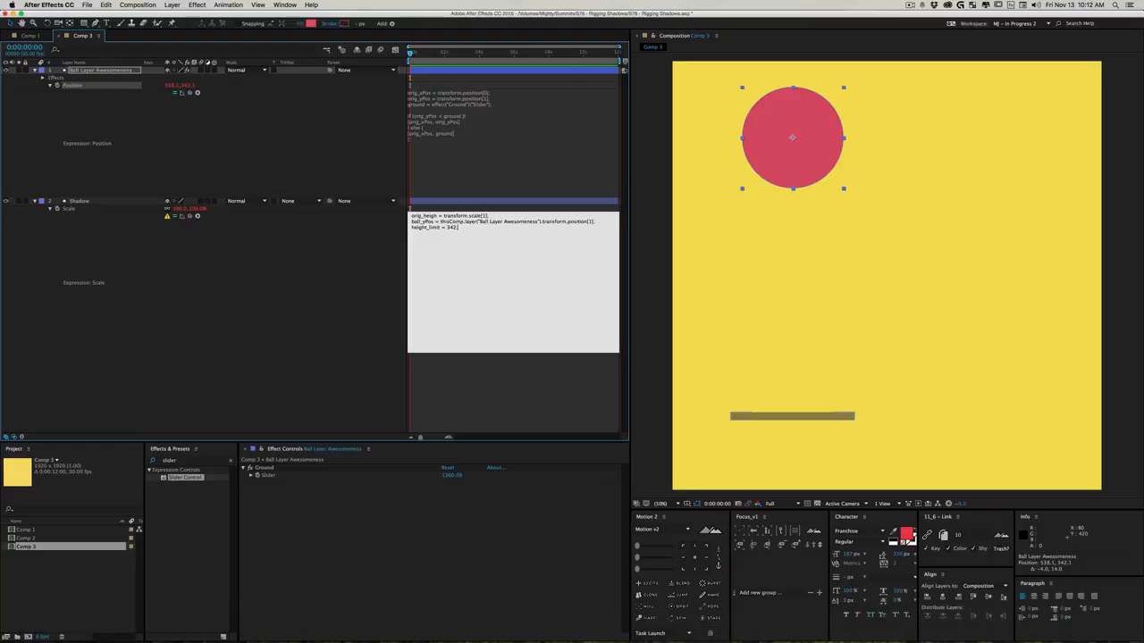
pyautogui.press('Return')
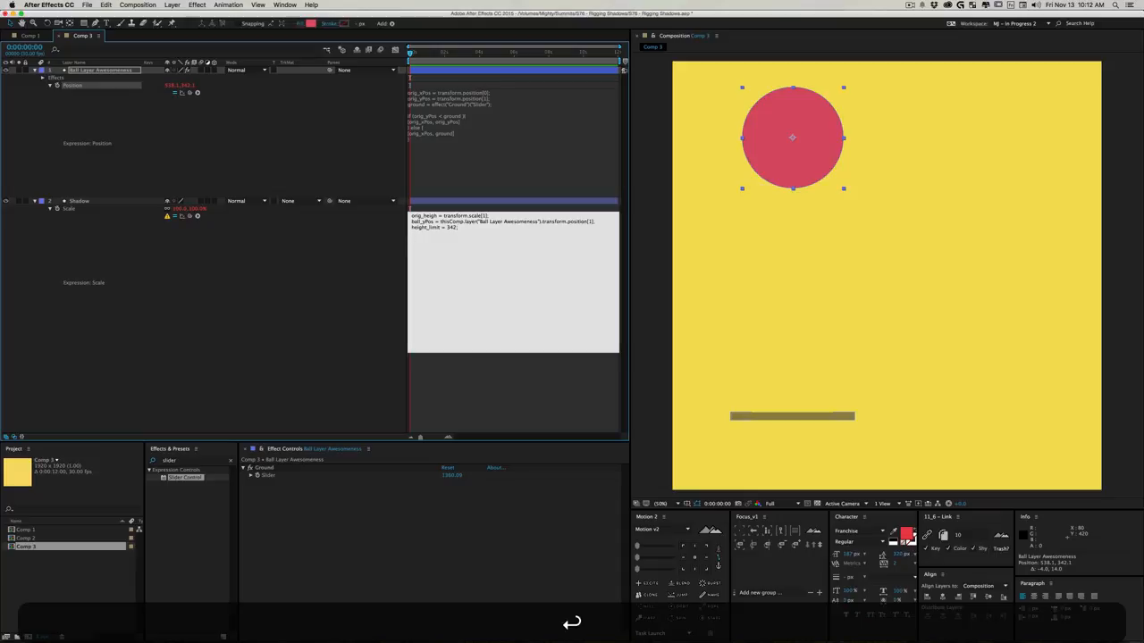
# - Copy the if/else block from the ball's Position expression into the Shadow's Scale expression below the variables
pyautogui.click(417, 140)
pyautogui.click(417, 140)
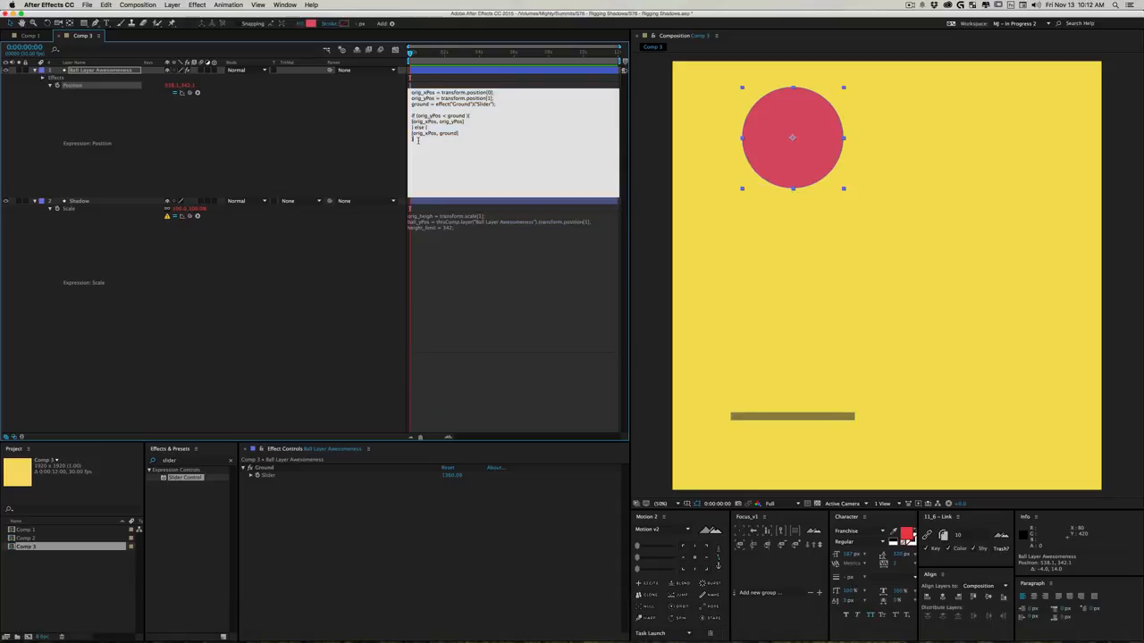
pyautogui.moveTo(417, 140); pyautogui.dragTo(410, 91)
pyautogui.press('super+c')
pyautogui.click(424, 242)
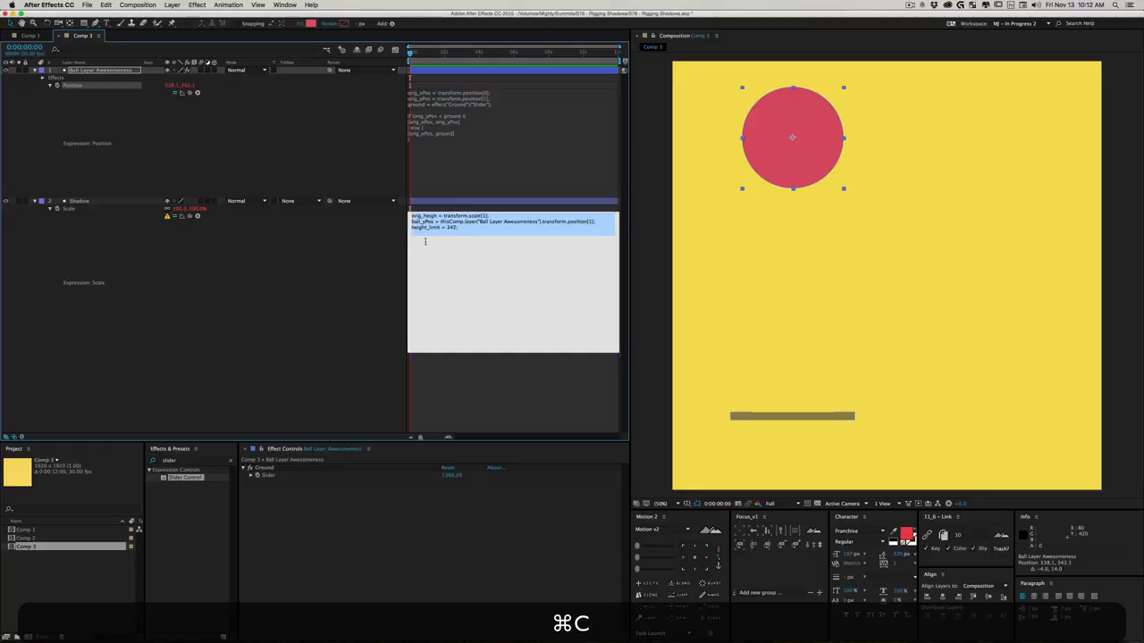
pyautogui.click(424, 241)
pyautogui.press('super+v')
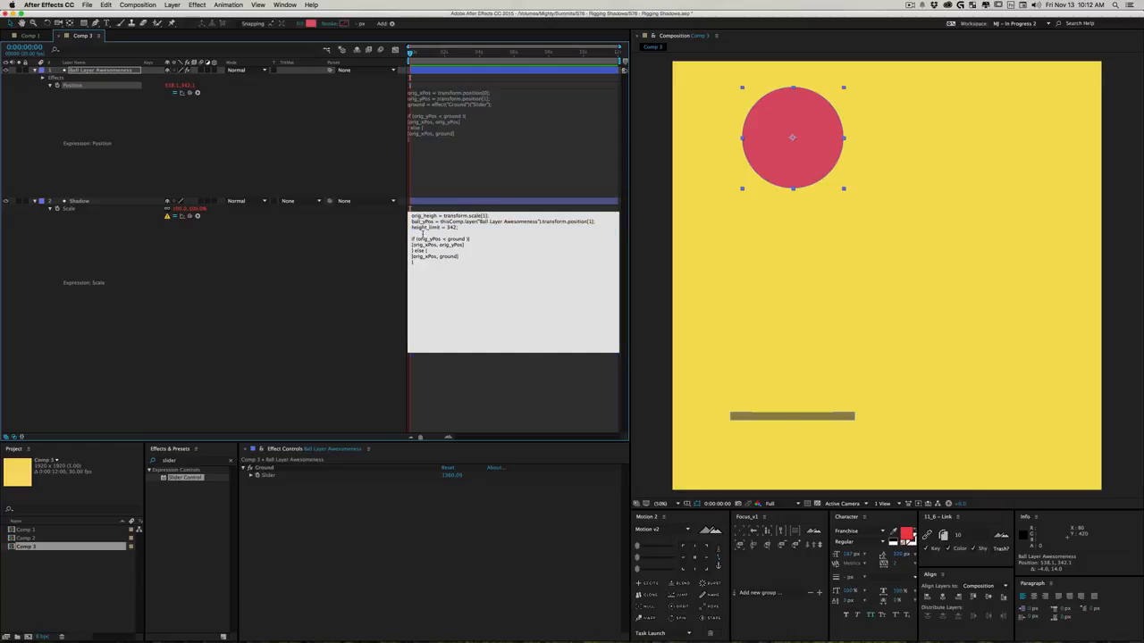
# - Change the pasted condition in the Shadow's Scale expression to ball_yPos < height_limit
pyautogui.doubleClick(420, 222)
pyautogui.press('super+c')
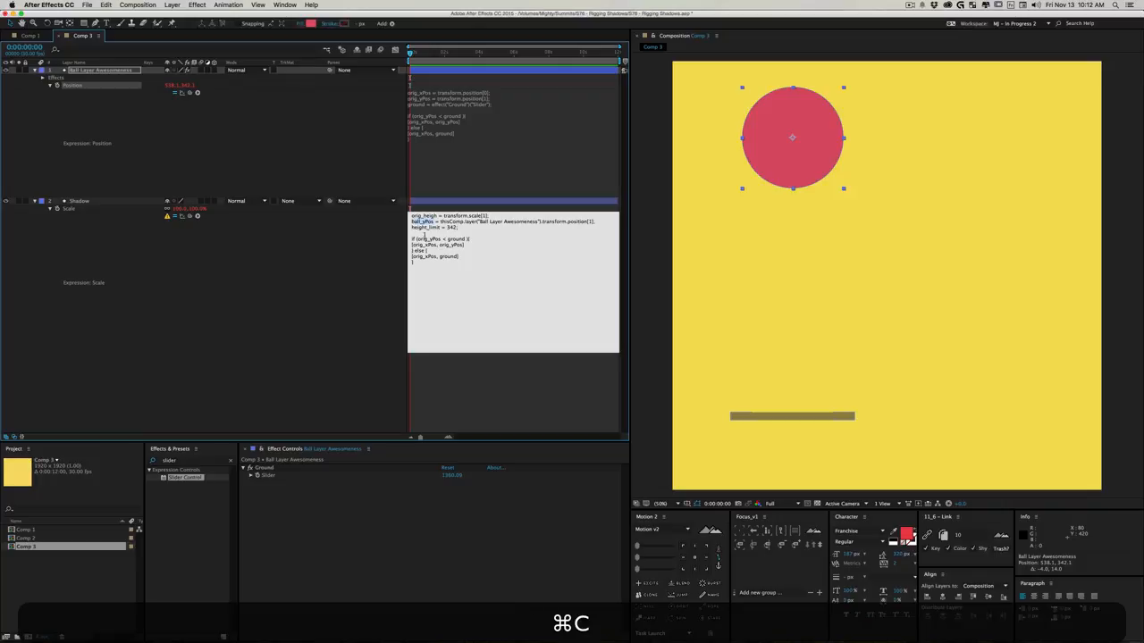
pyautogui.doubleClick(426, 239)
pyautogui.press('super+v')
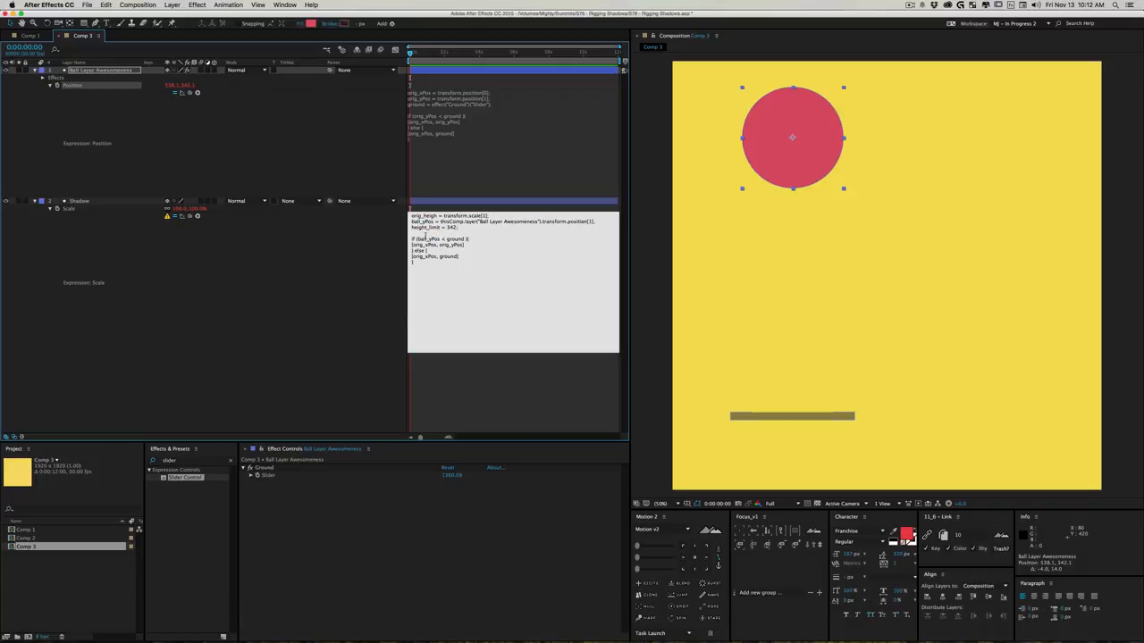
pyautogui.doubleClick(421, 227)
pyautogui.press('super+c')
pyautogui.doubleClick(456, 239)
pyautogui.press('super+v')
# - Delete the else branch from the Shadow's Scale expression, leaving the if block closed with a brace
pyautogui.moveTo(429, 261); pyautogui.dragTo(413, 251)
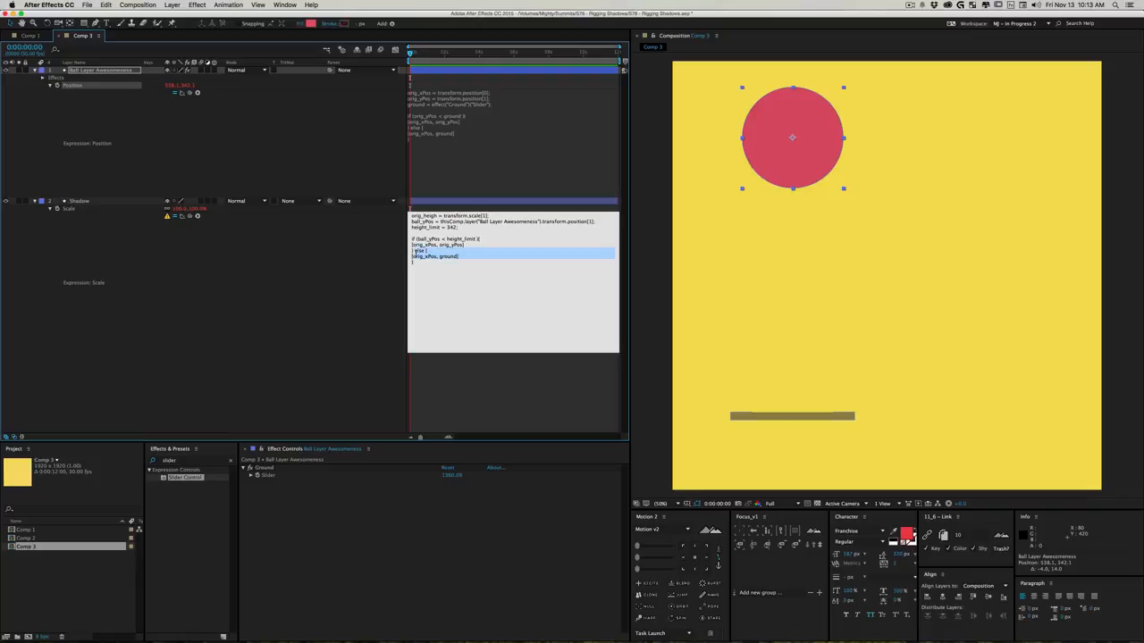
pyautogui.press('BackSpace')
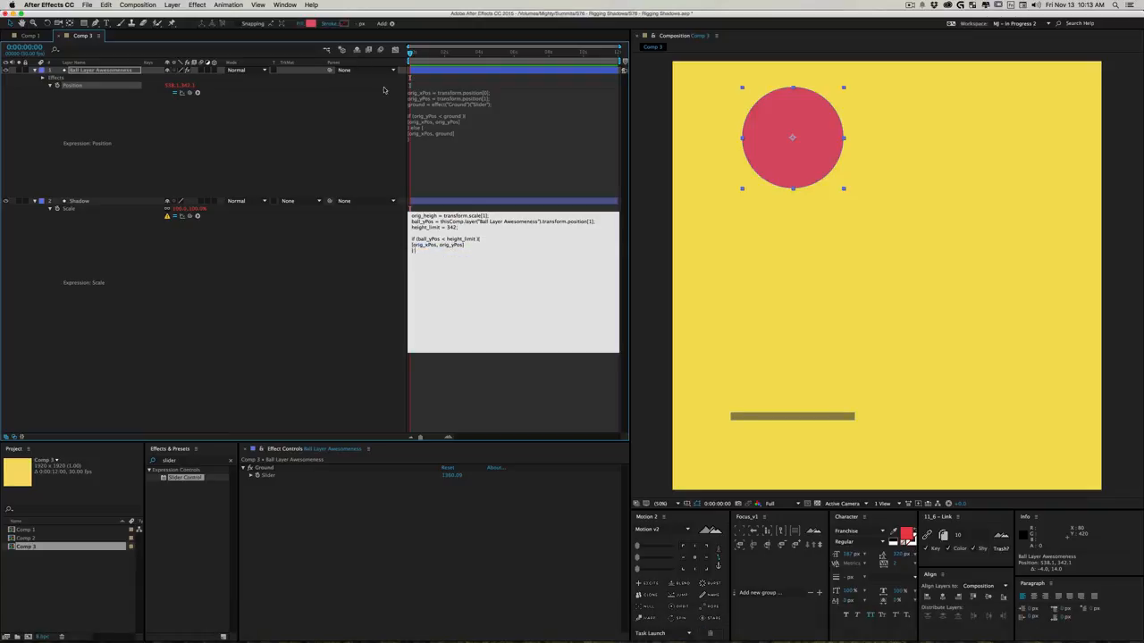
pyautogui.write('}')
# - Replace the if block's body with ball_yPos = height_limit; and move the ball up to about 506, 228
pyautogui.doubleClick(429, 239)
pyautogui.press('super+c')
pyautogui.moveTo(412, 246)
pyautogui.mouseDown()
pyautogui.moveTo(483, 250)
pyautogui.moveTo(428, 250)
pyautogui.mouseUp()
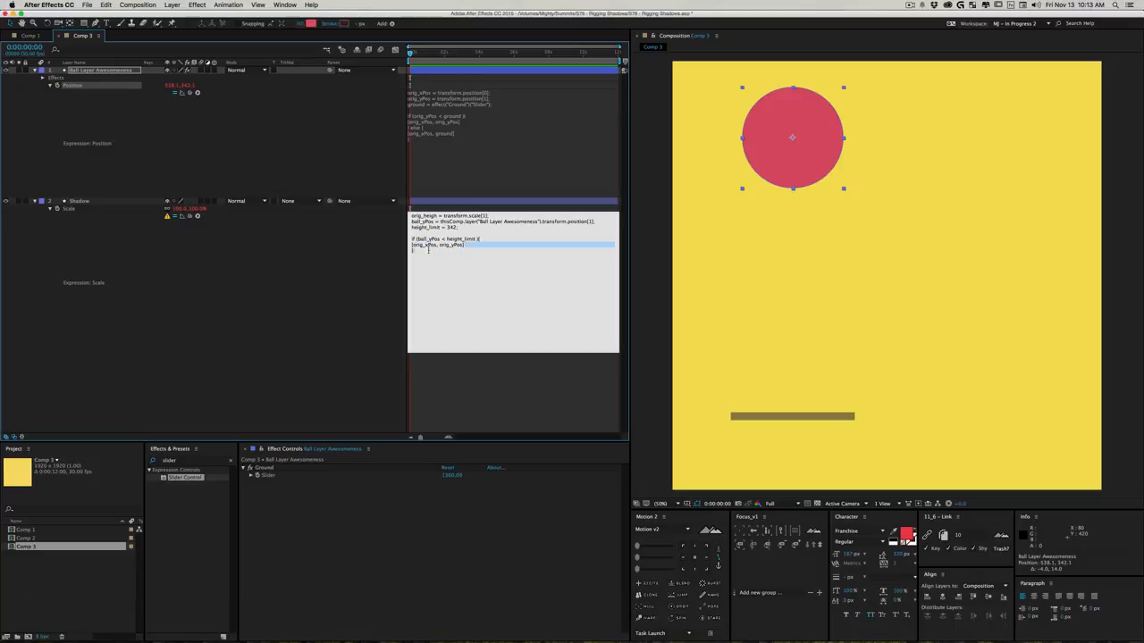
pyautogui.hotkey('shift', 'Left')
pyautogui.press('super+v')
pyautogui.write('= ')
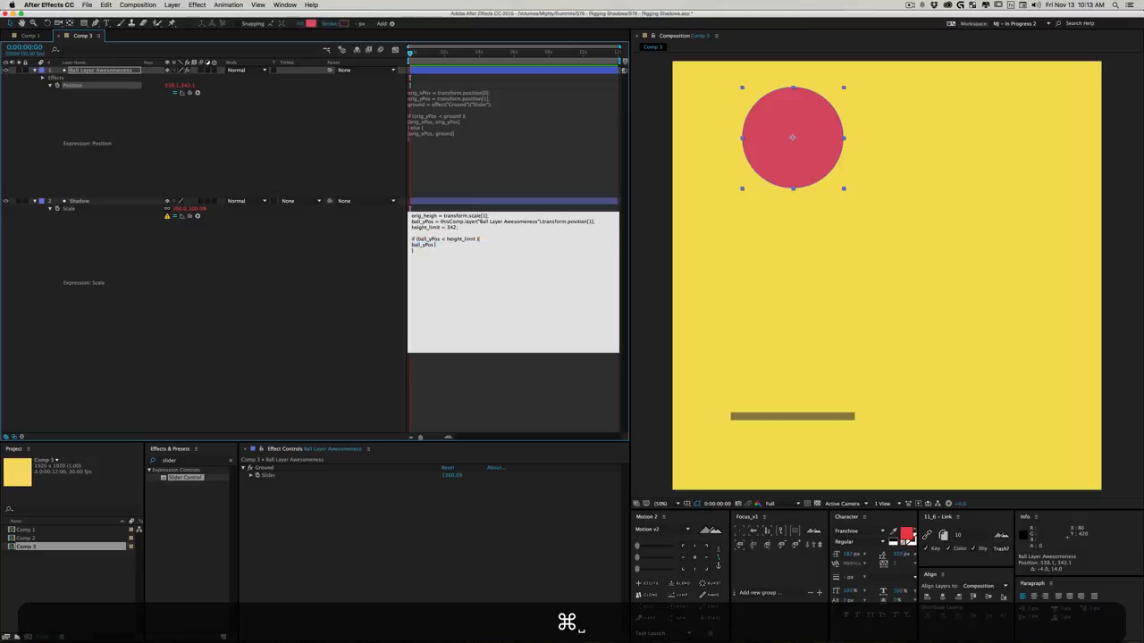
pyautogui.write('height_limit')
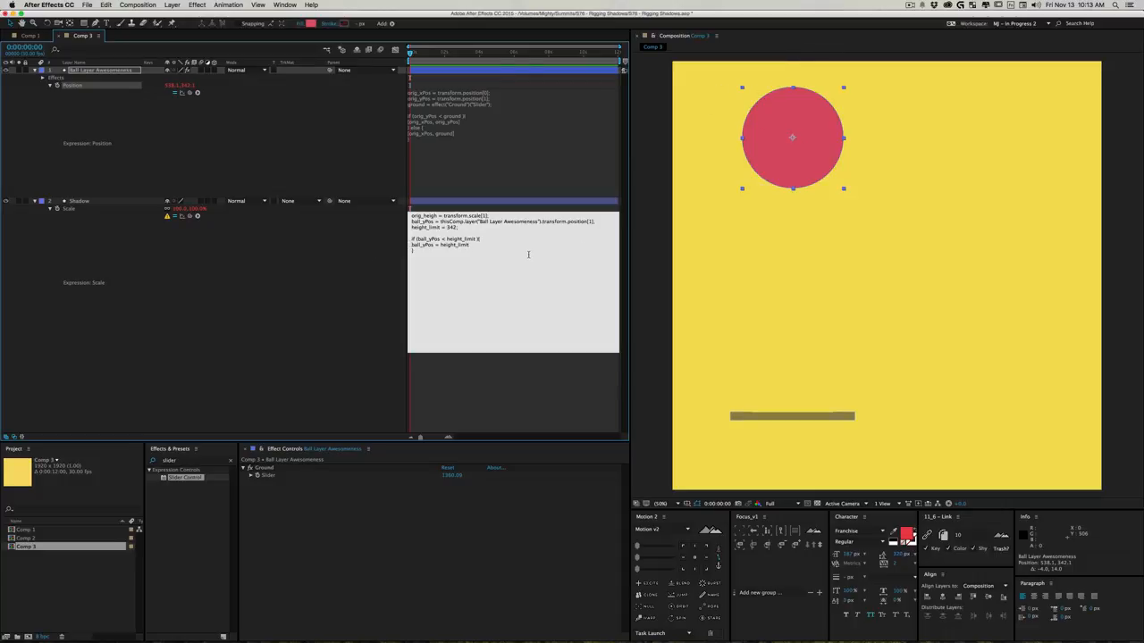
pyautogui.write(';')
pyautogui.click(325, 288)
pyautogui.moveTo(790, 153); pyautogui.dragTo(801, 123)
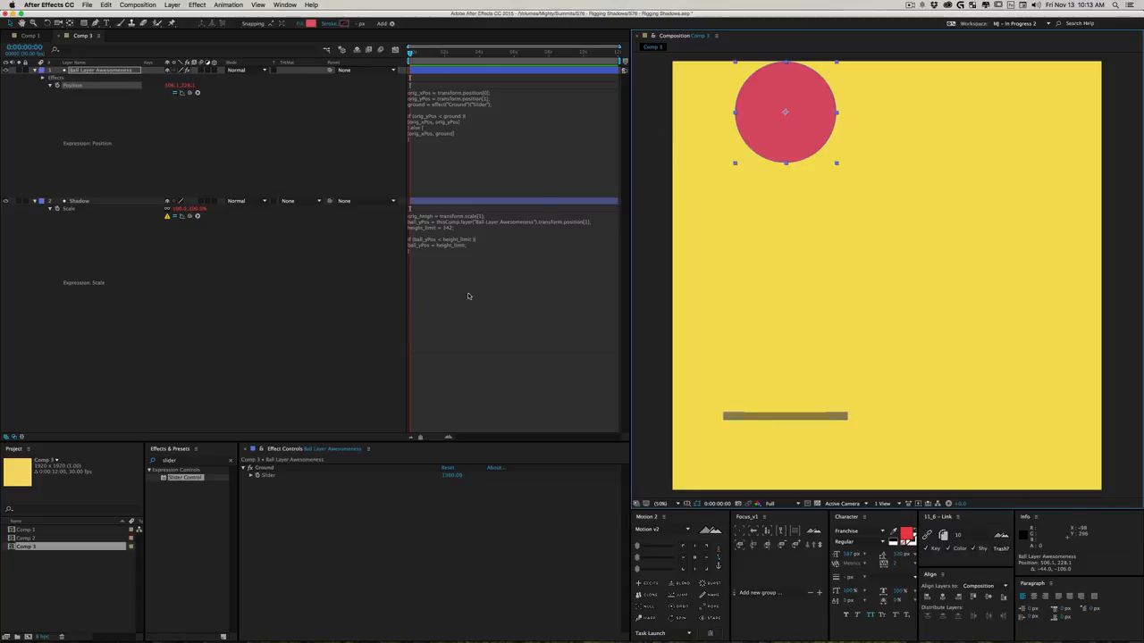
# - Start a height_diff = line below the if block in the Shadow's Scale expression
pyautogui.click(482, 270)
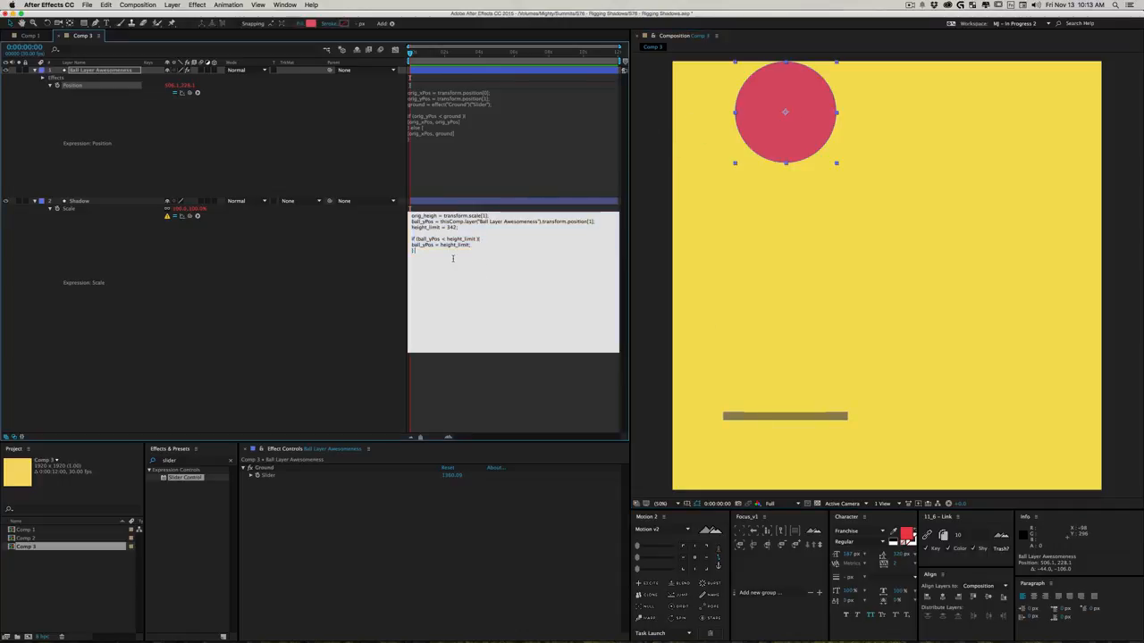
pyautogui.press('Return')
pyautogui.press('Return')
pyautogui.write('hi')
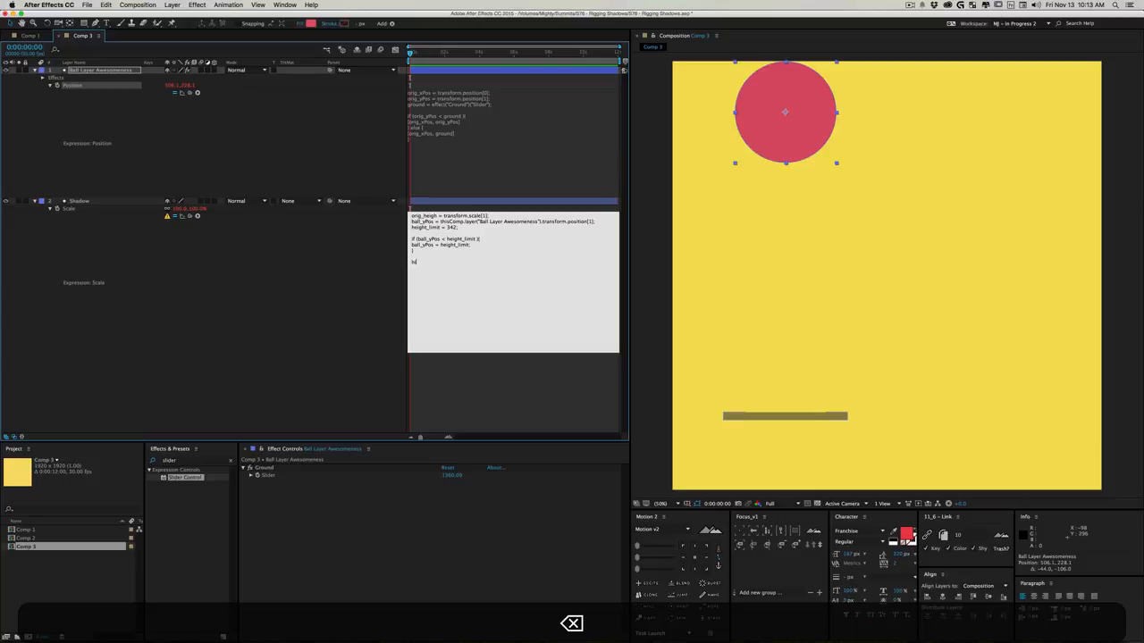
pyautogui.write('egheight_')
pyautogui.write('diff')
pyautogui.write('er')
pyautogui.press('BackSpace')
pyautogui.press('BackSpace')
pyautogui.write('= ')
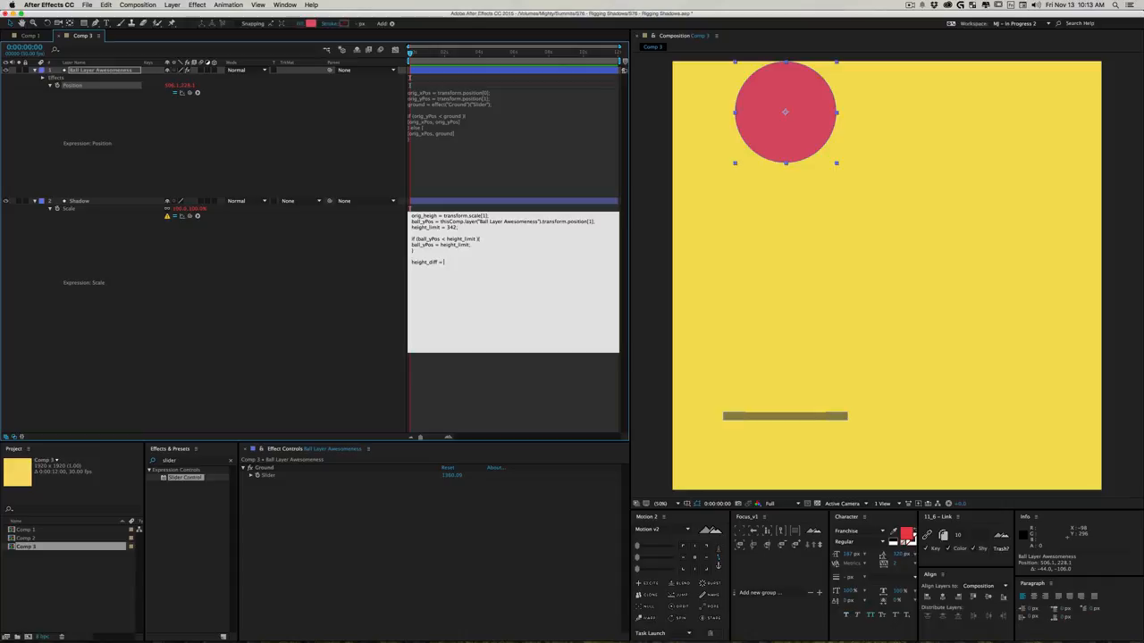
pyautogui.write('Math.abs')
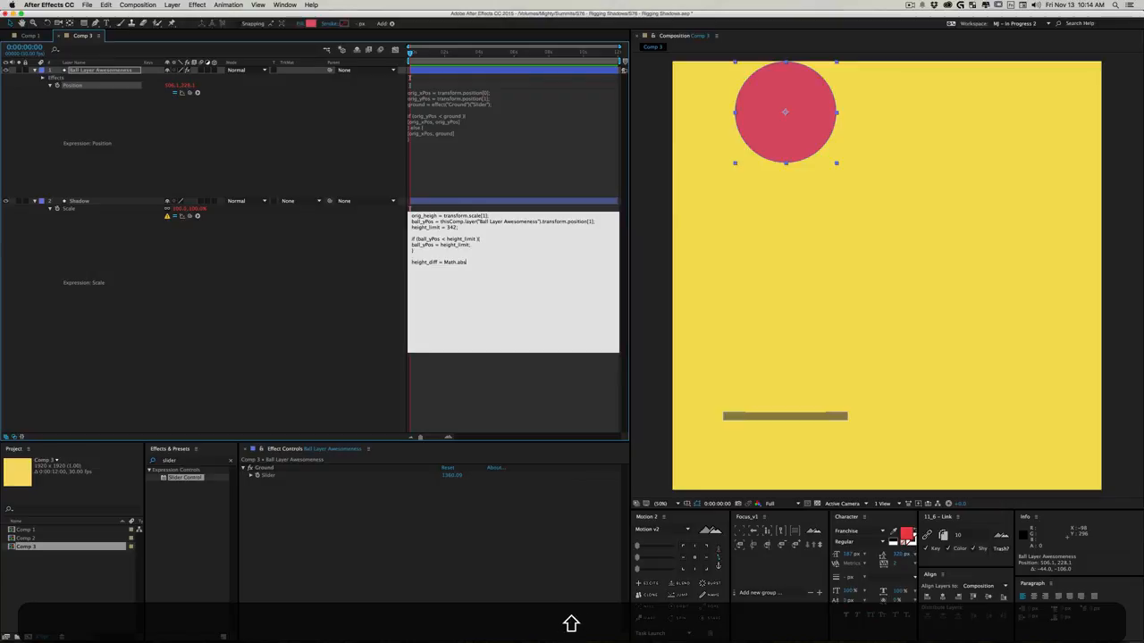
pyautogui.write('()')
pyautogui.press('Left')
# - Complete the height_diff line in the Shadow's Scale expression as Math.abs(ball_yPos - height_limit); and apply the expression
pyautogui.write('()')
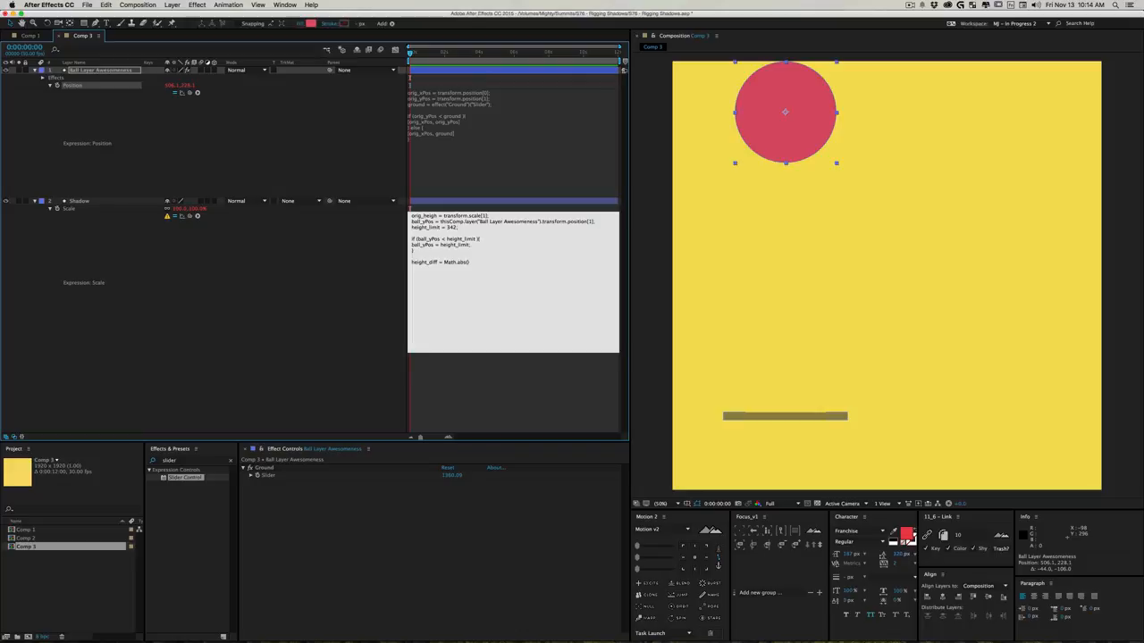
pyautogui.write('ball_')
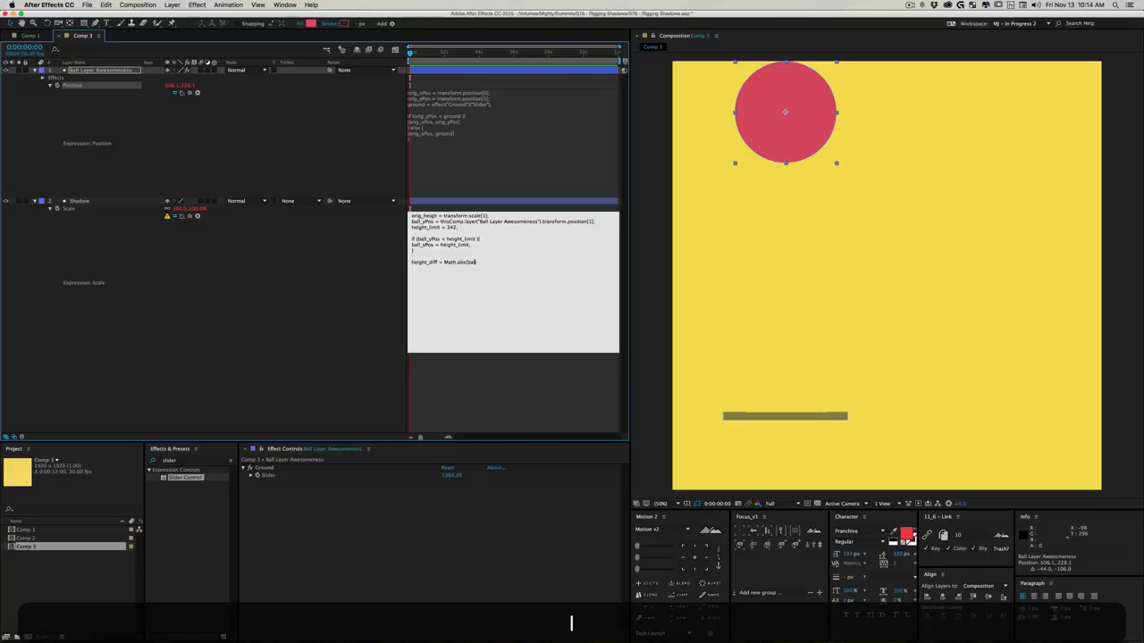
pyautogui.write('yPos - height_limit')
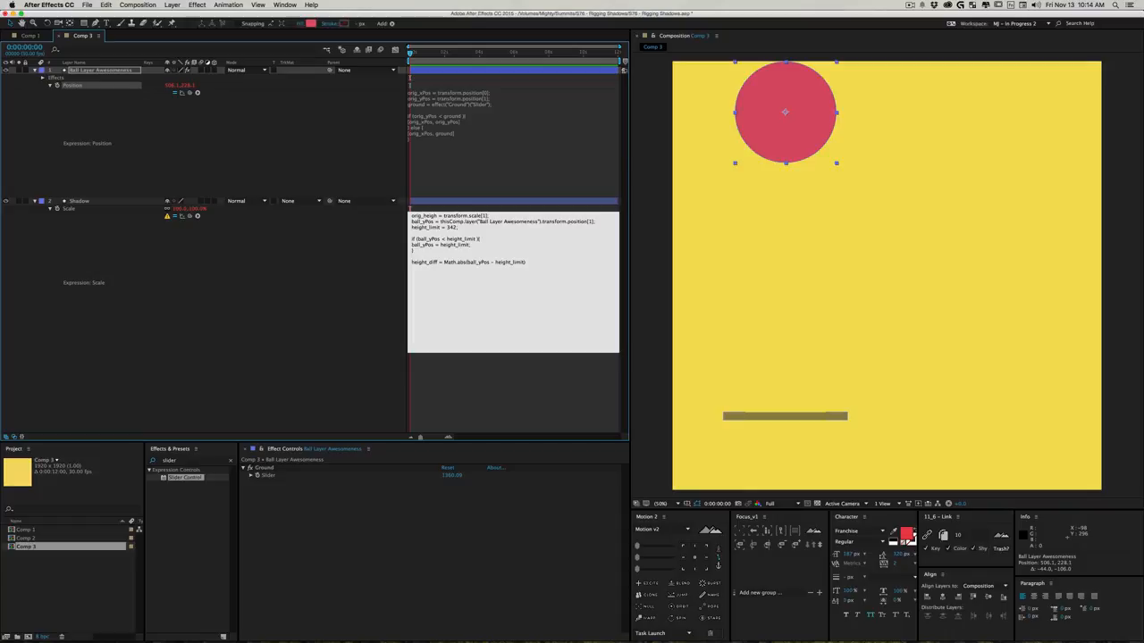
pyautogui.press('Right')
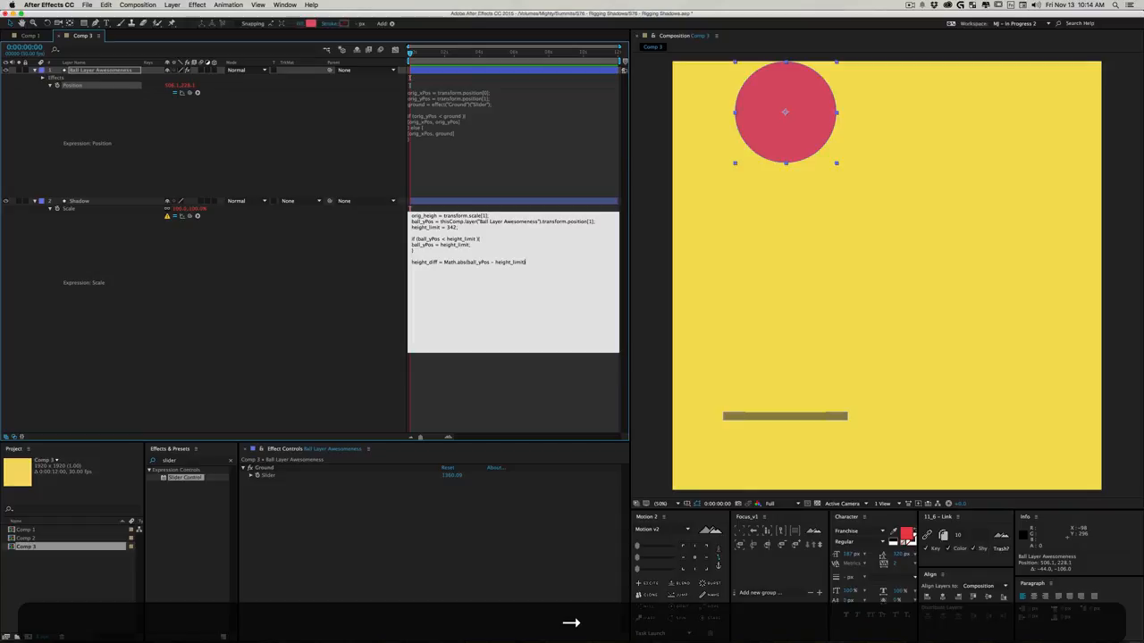
pyautogui.write(';')
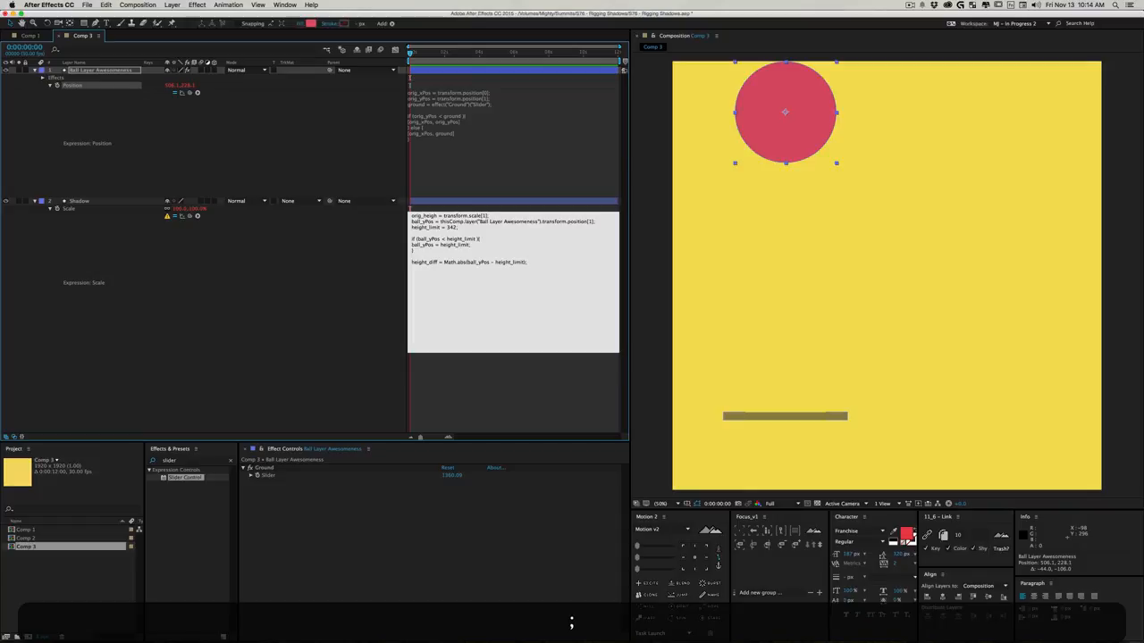
pyautogui.click(328, 266)
# - Draw an empty paragraph text box beside the ball and add an expression to its Source Text
pyautogui.press('super+t')
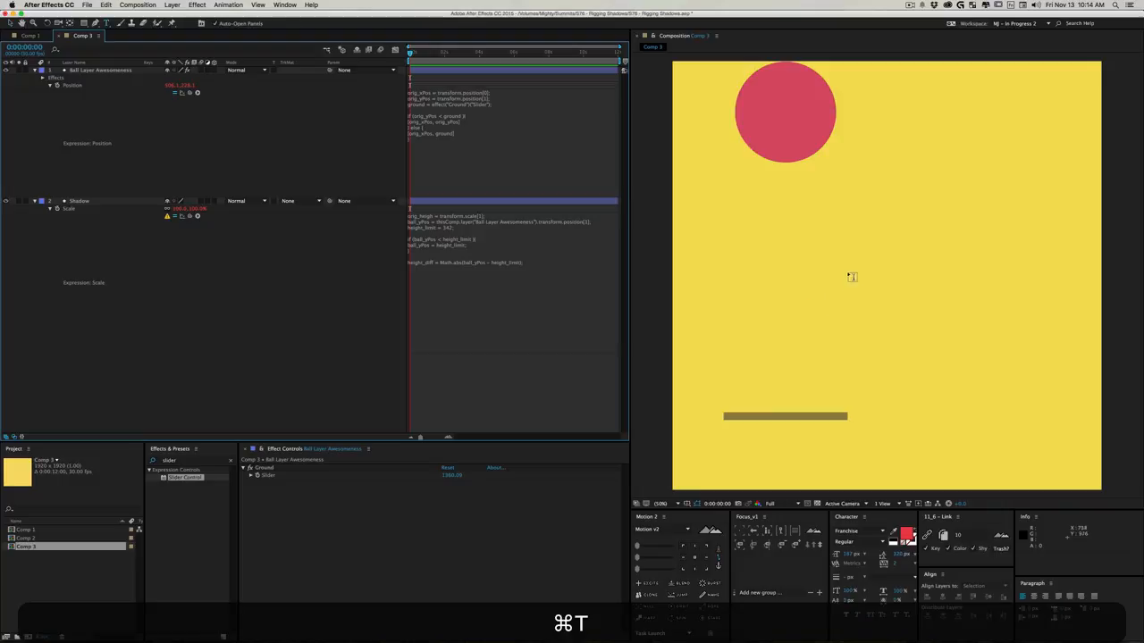
pyautogui.moveTo(873, 172); pyautogui.dragTo(1060, 270)
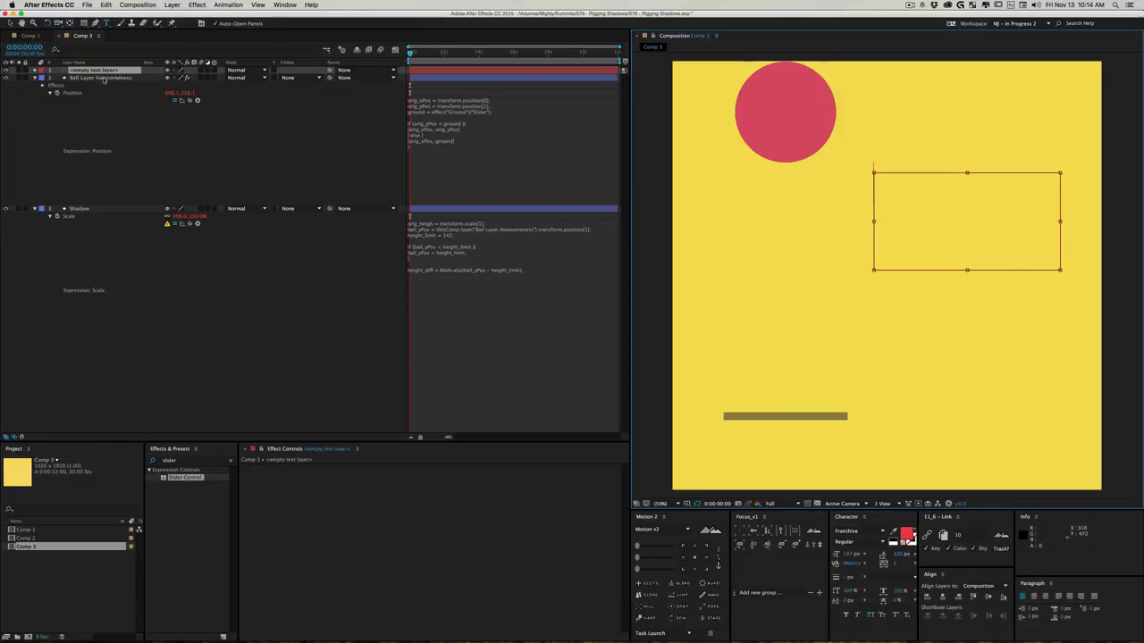
pyautogui.keyDown('super'); pyautogui.click(35, 69); pyautogui.keyUp('super')
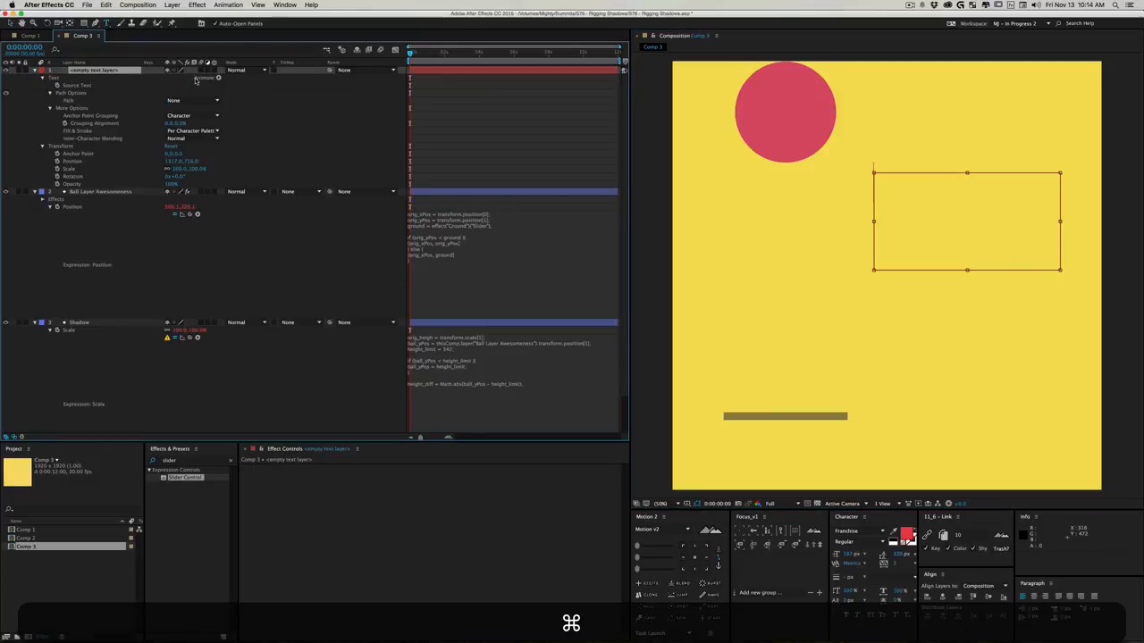
pyautogui.keyDown('alt'); pyautogui.click(57, 84); pyautogui.keyUp('alt')
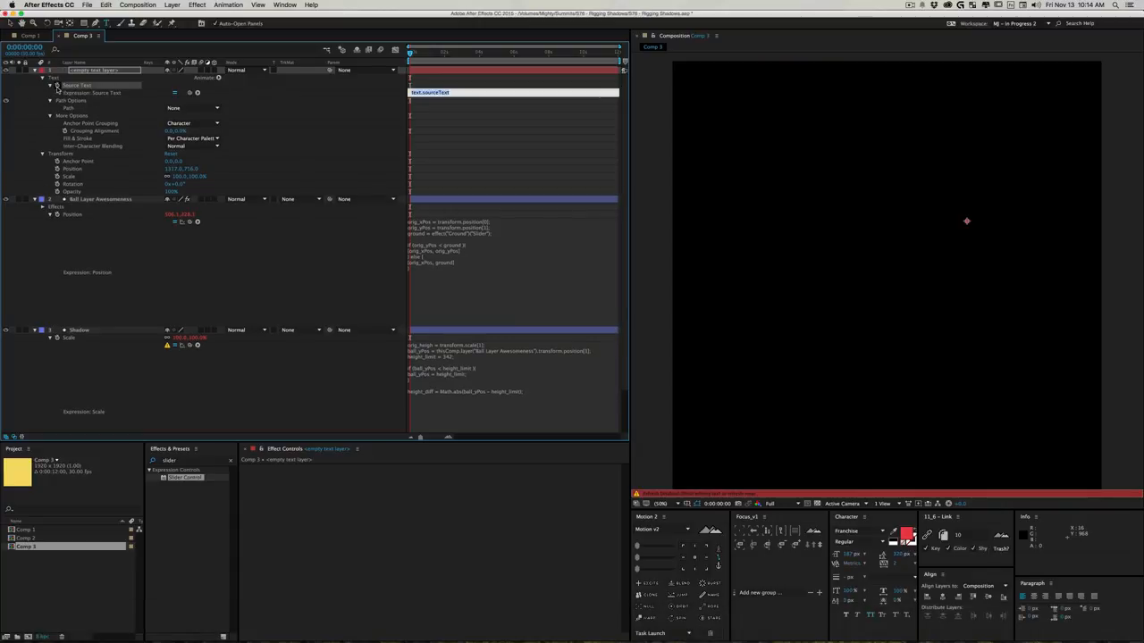
pyautogui.click(41, 102)
# - Copy the Shadow's whole Scale expression into the text layer's Source Text expression and enlarge the expression field
pyautogui.click(520, 385)
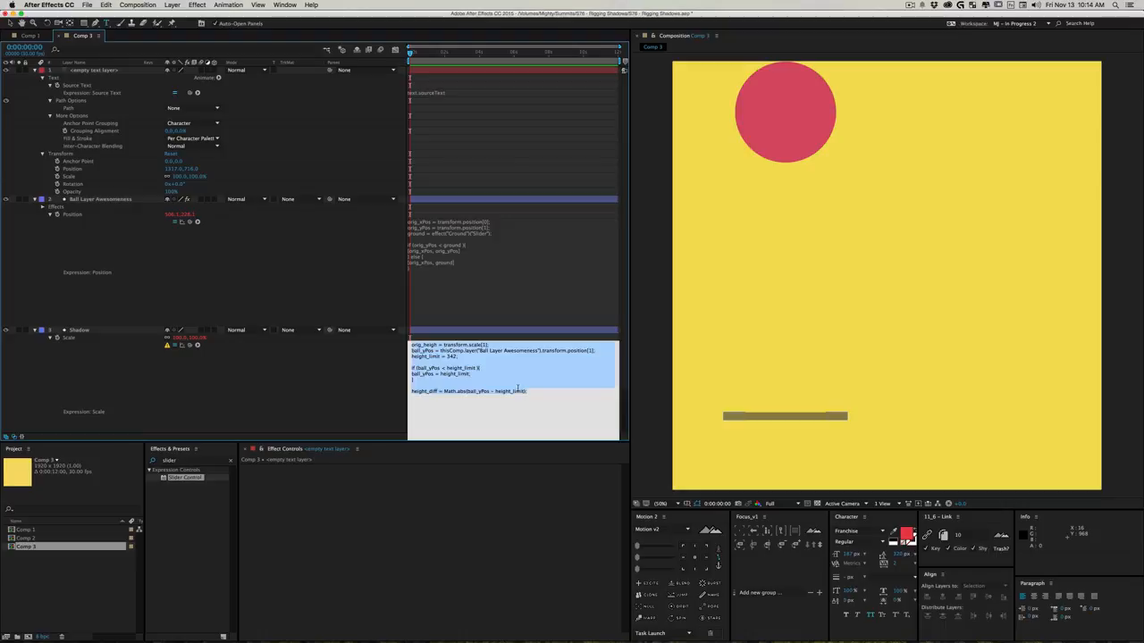
pyautogui.click(538, 391)
pyautogui.moveTo(538, 391); pyautogui.dragTo(409, 343)
pyautogui.press('super+c')
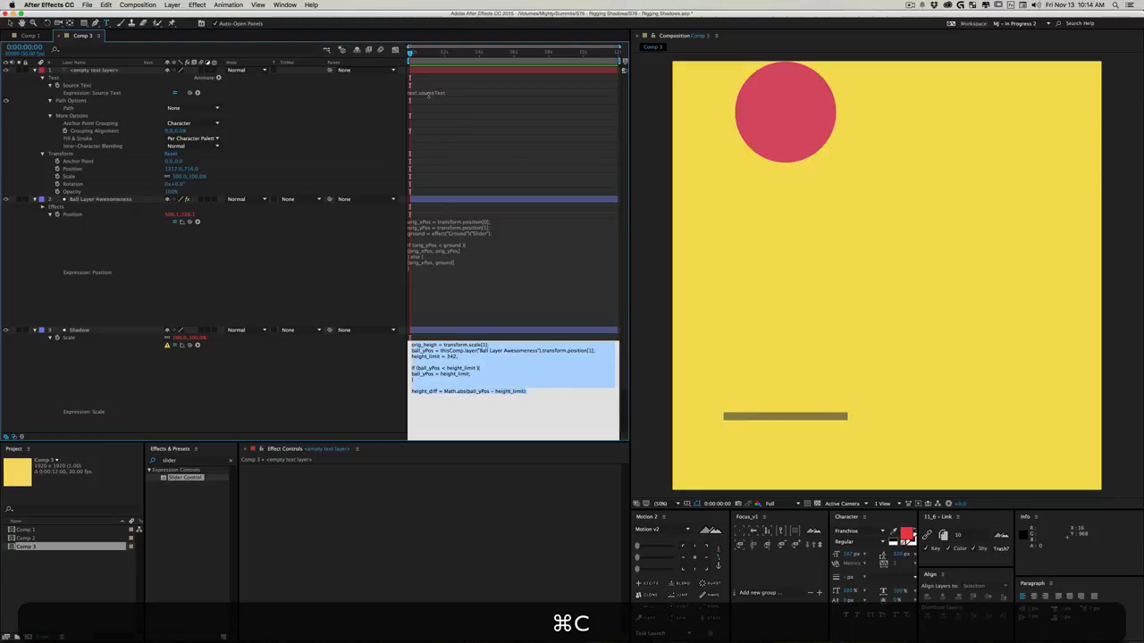
pyautogui.click(426, 94)
pyautogui.press('super+v')
pyautogui.click(373, 109)
pyautogui.click(460, 96)
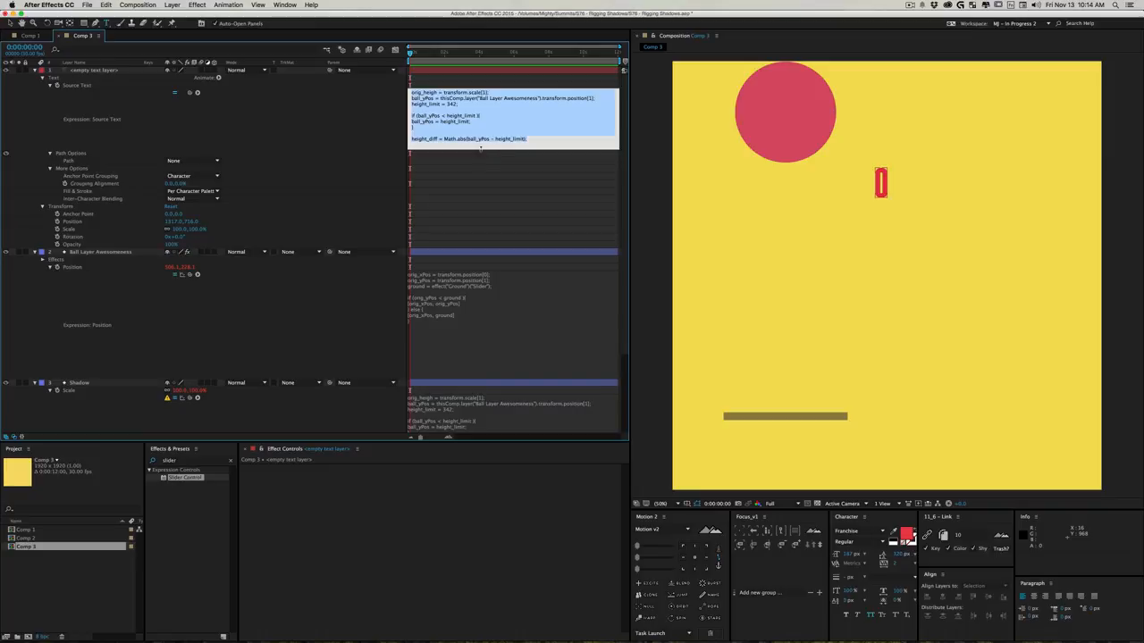
pyautogui.moveTo(483, 150); pyautogui.dragTo(482, 180)
pyautogui.click(377, 131)
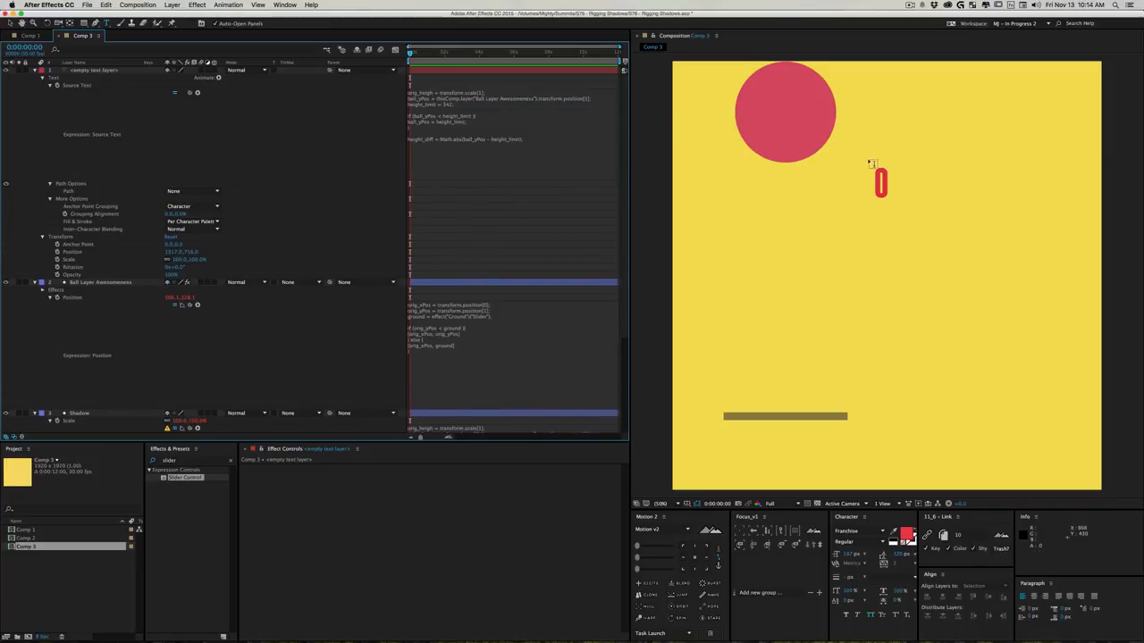
# - Move the ball down to about 420, 400 to test the height difference shown by the text layer
pyautogui.press('v')
pyautogui.moveTo(799, 124); pyautogui.dragTo(774, 153)
pyautogui.click(515, 108)
pyautogui.click(471, 324)
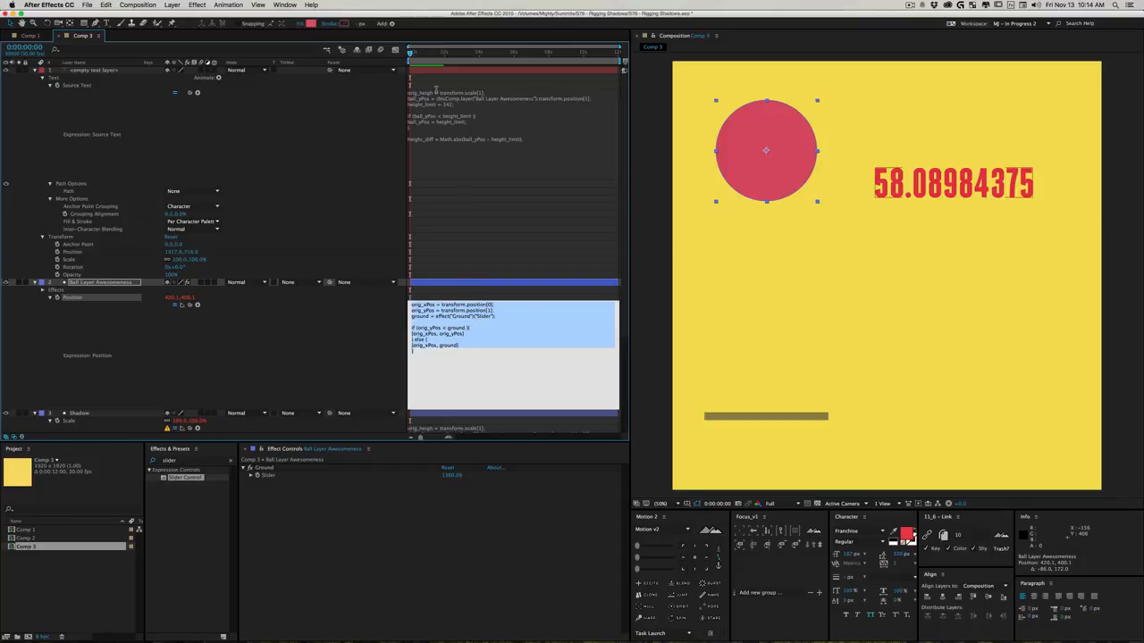
# - In the Source Text expression, copy the ball's thisComp.layer reference from the ball_yPos line and paste it before transform.scale[1]
pyautogui.click(440, 96)
pyautogui.click(443, 104)
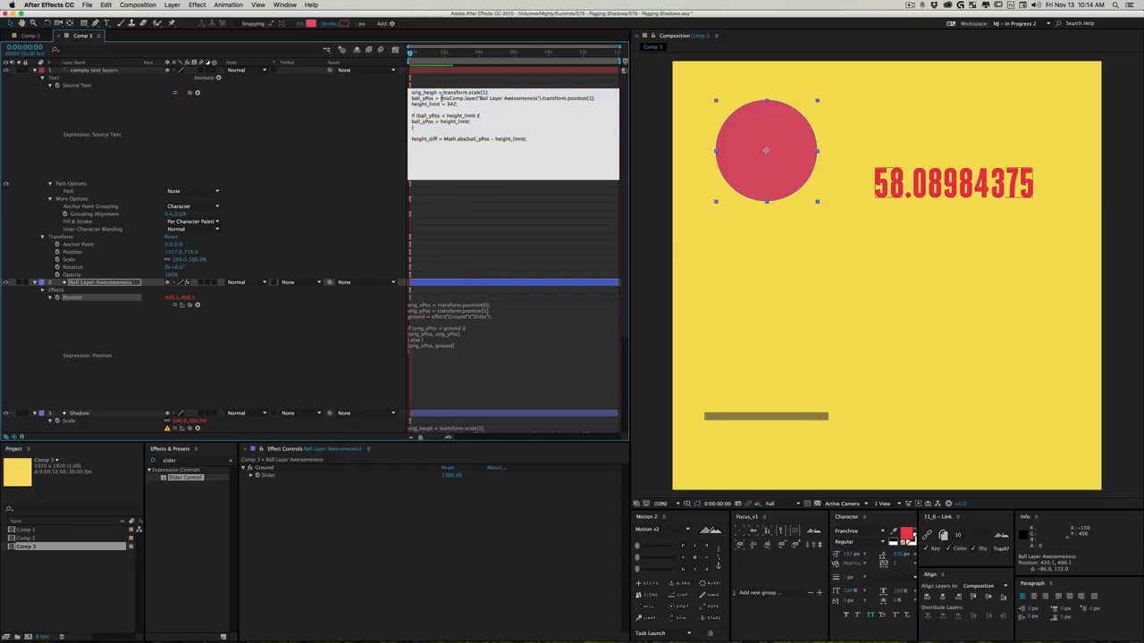
pyautogui.moveTo(441, 98); pyautogui.dragTo(539, 97)
pyautogui.press('super+c')
pyautogui.click(441, 92)
pyautogui.press('super+v')
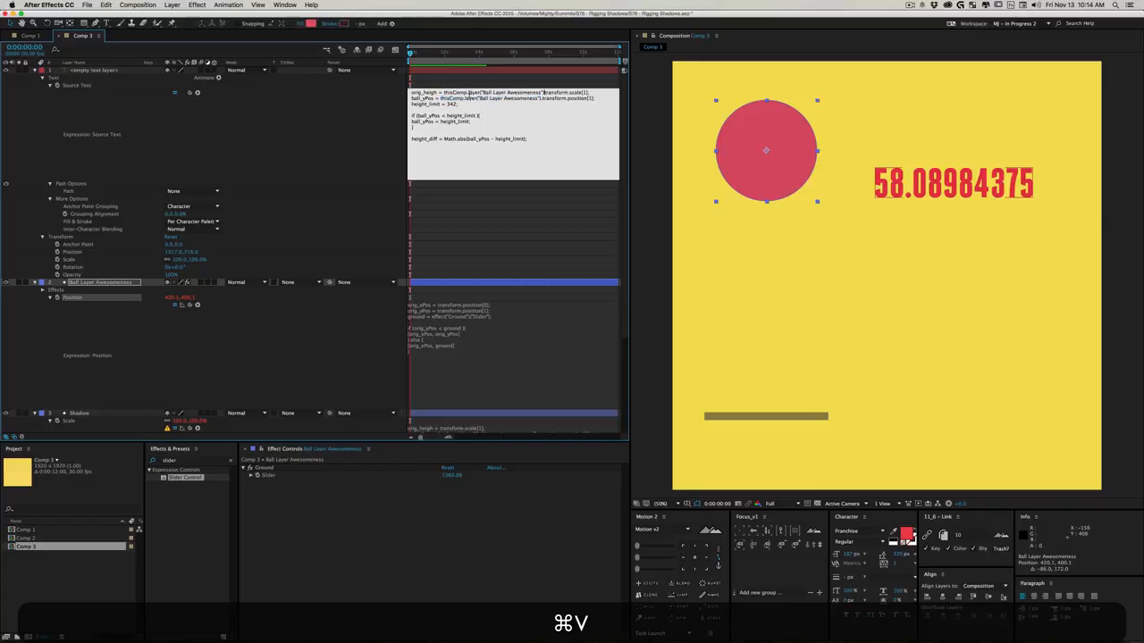
# - Change the pasted layer name in the orig_heigh line to "Shadow", add the dot before transform.scale[1], and apply the expression
pyautogui.moveTo(541, 92); pyautogui.dragTo(484, 92)
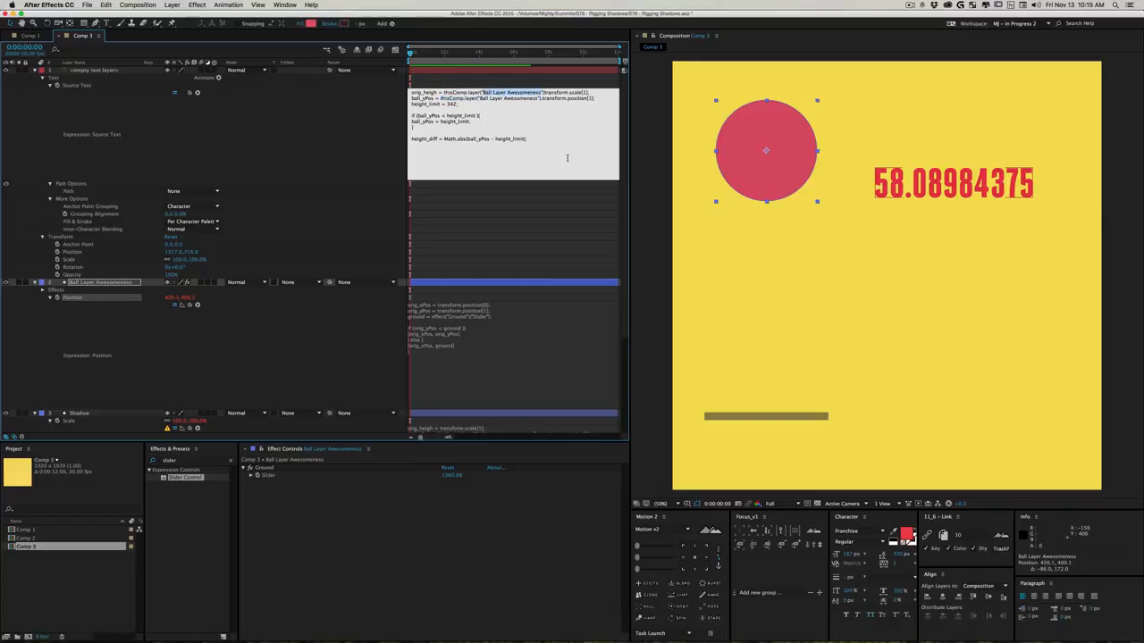
pyautogui.press('shift')
pyautogui.write('Shadow')
pyautogui.press('Right')
pyautogui.press('Right')
pyautogui.write('.')
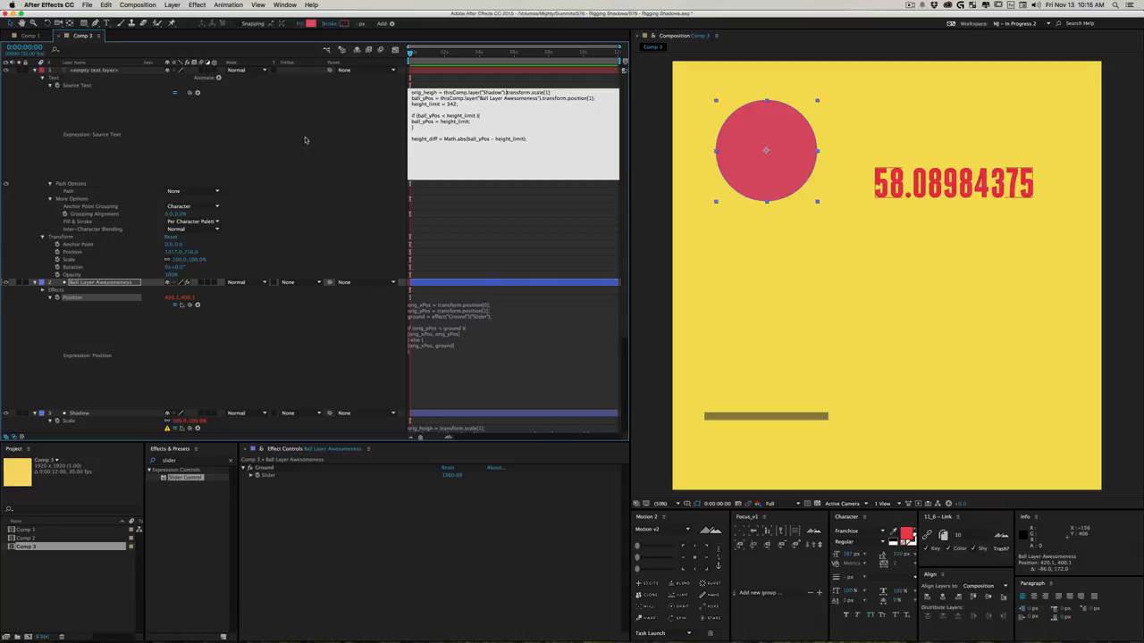
pyautogui.click(844, 175)
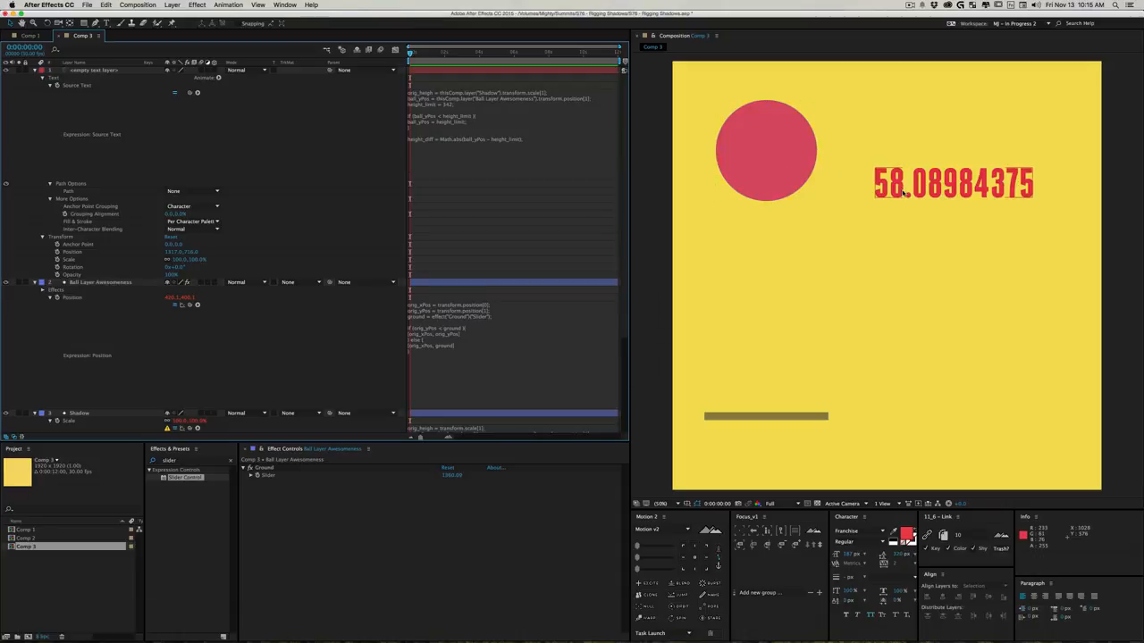
# - Test the text readout by moving the ball, ending at about 510, 320, and delete the text layer
pyautogui.moveTo(905, 194); pyautogui.dragTo(952, 130)
pyautogui.moveTo(784, 183); pyautogui.dragTo(792, 157)
pyautogui.moveTo(797, 211); pyautogui.dragTo(789, 171)
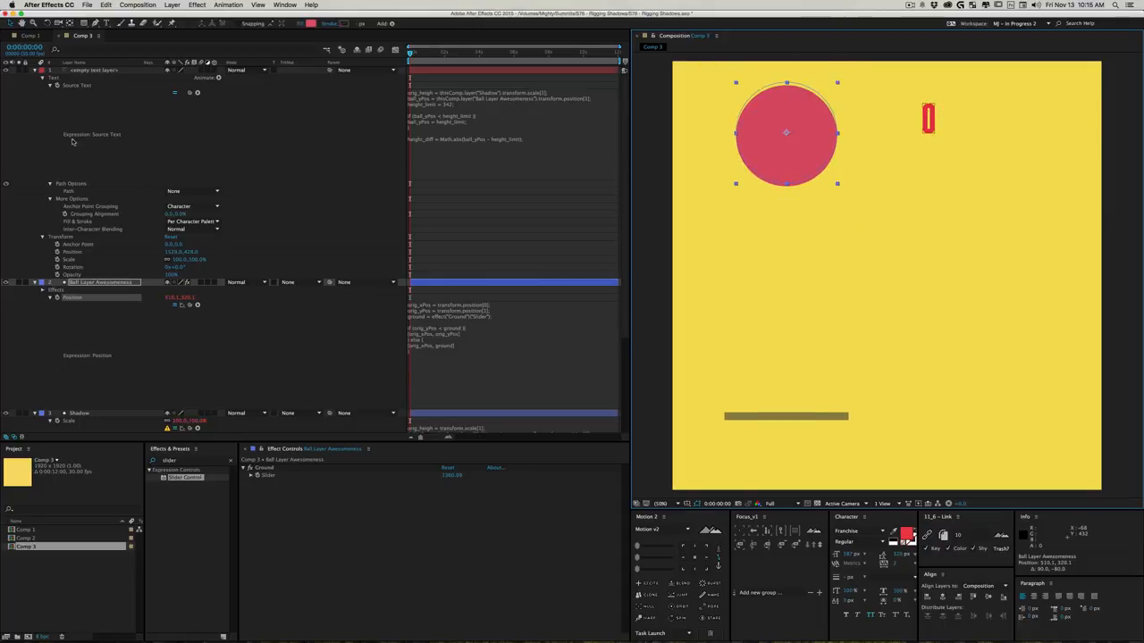
pyautogui.click(101, 70)
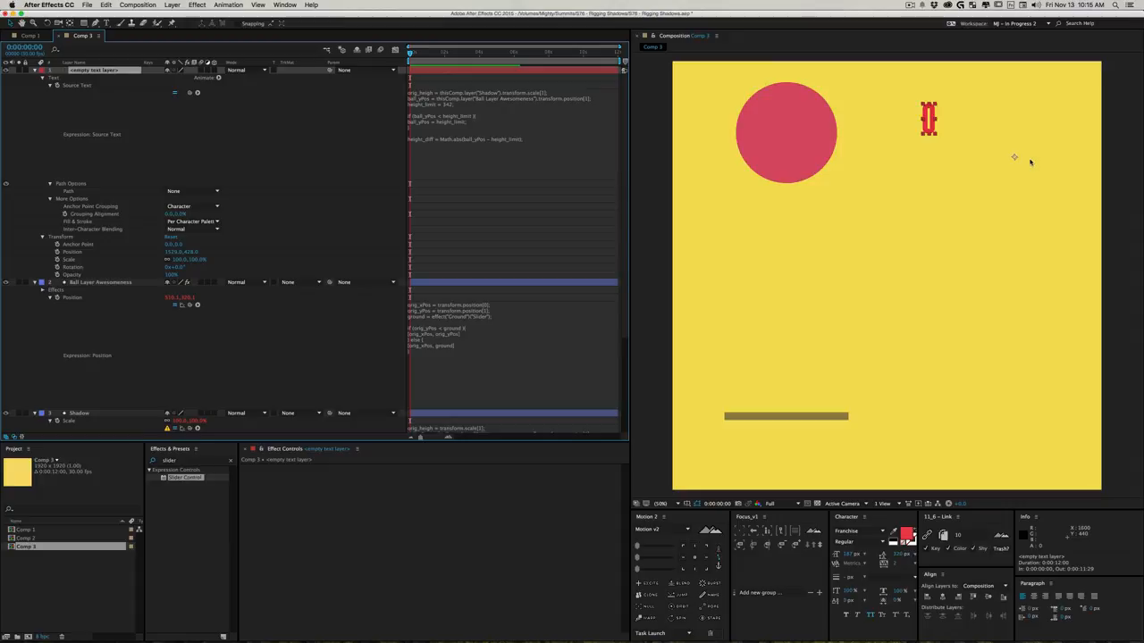
pyautogui.press('BackSpace')
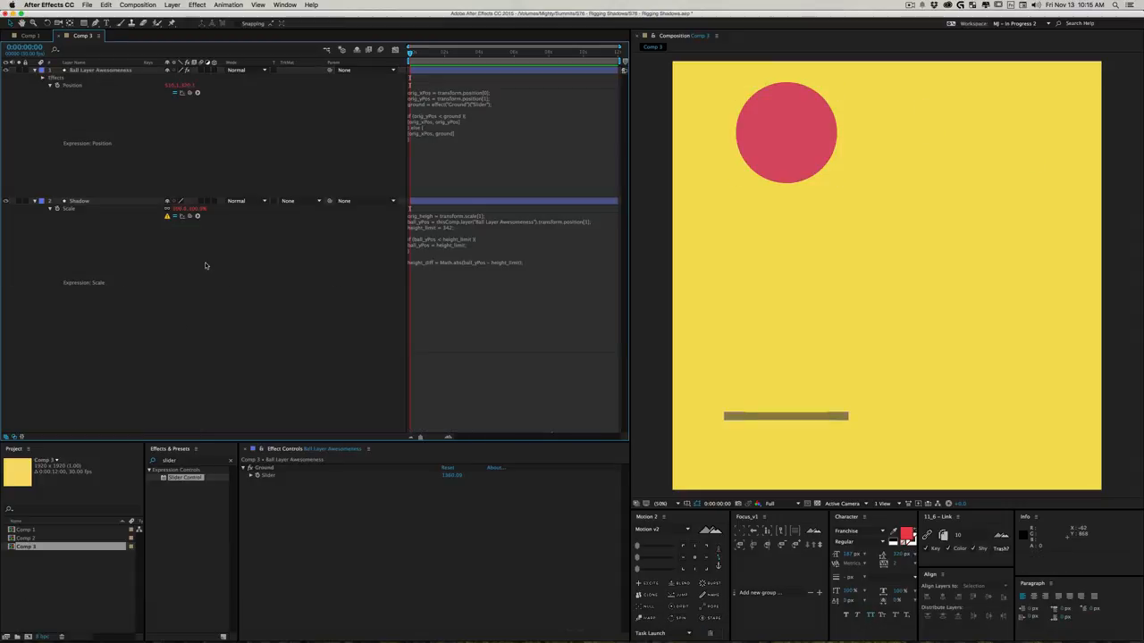
# - Add an if (height_diff < 0 ) condition below the height_diff line in the Shadow's Scale expression
pyautogui.click(549, 272)
pyautogui.press('Return')
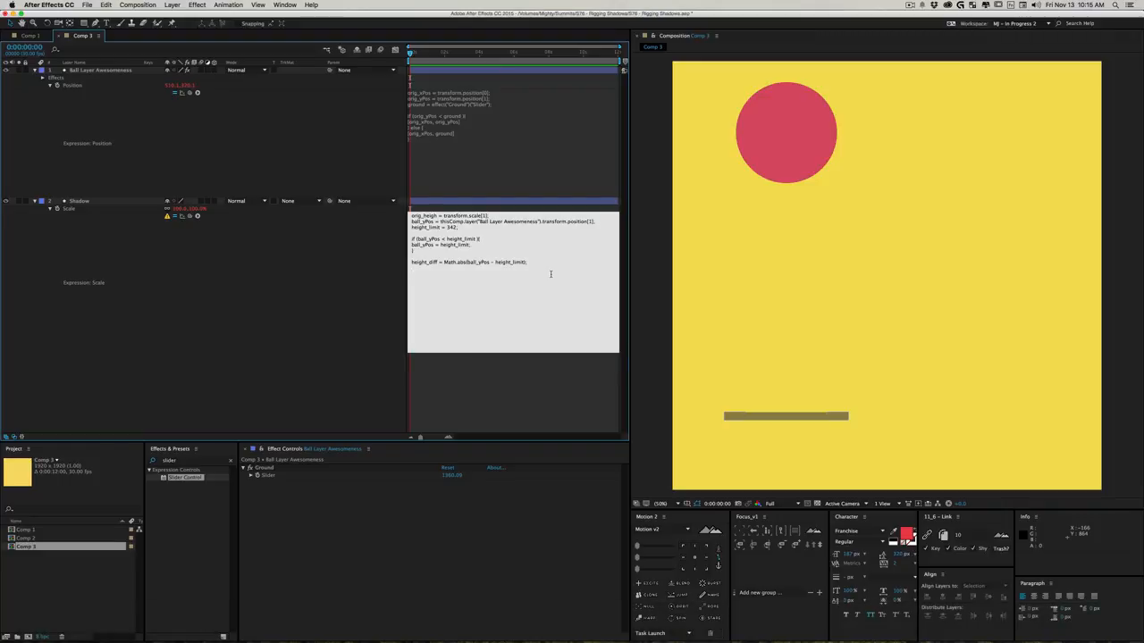
pyautogui.write('if ()')
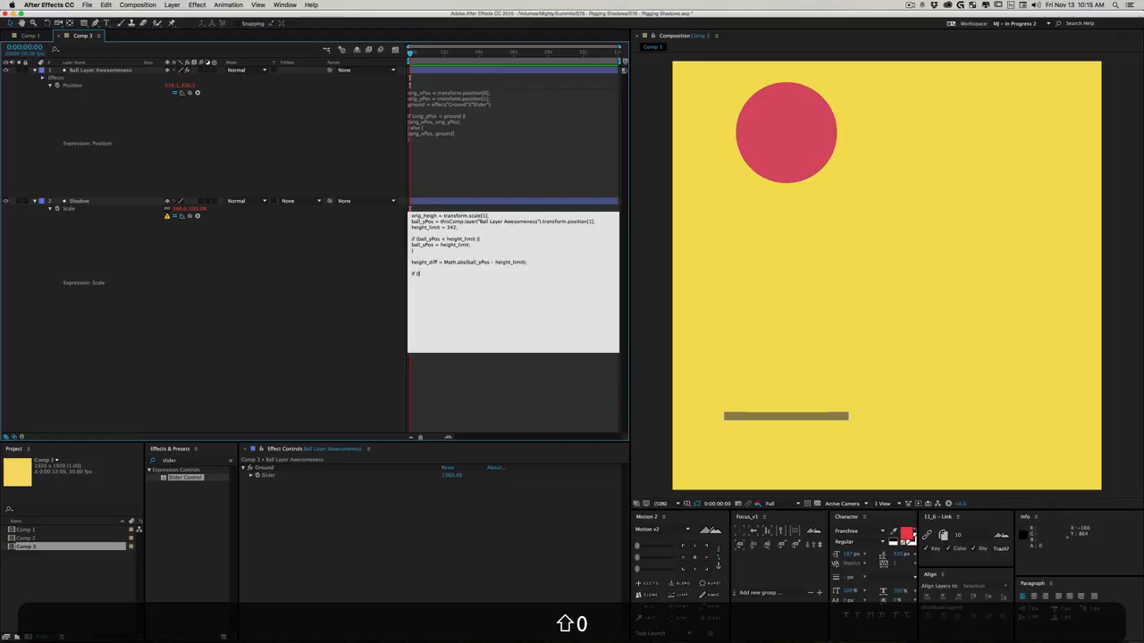
pyautogui.press('Left')
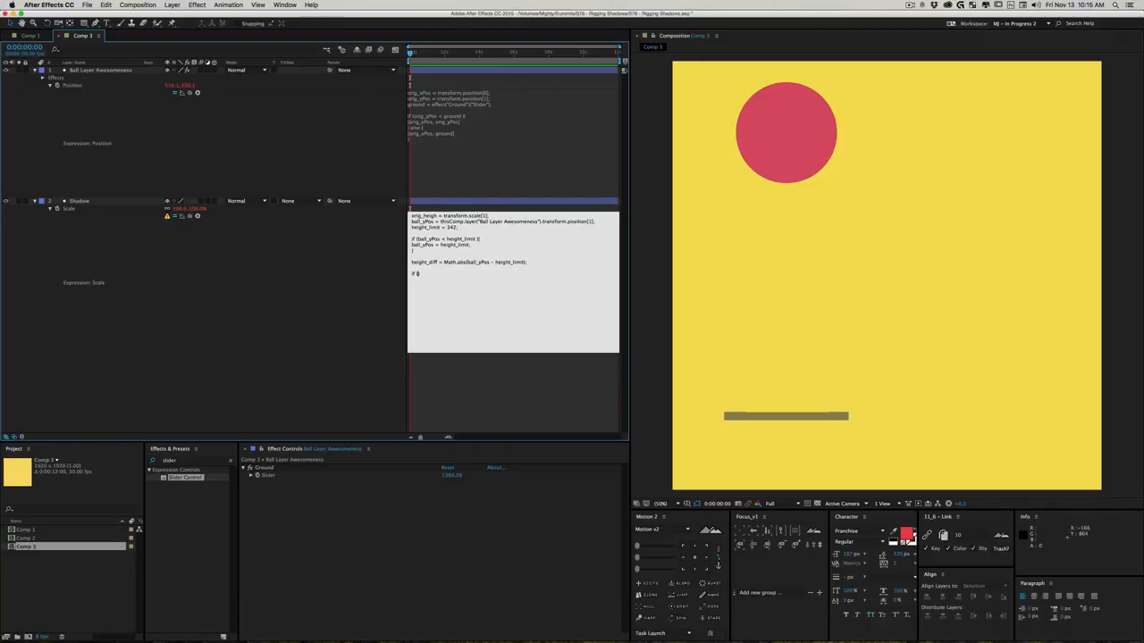
pyautogui.write('height')
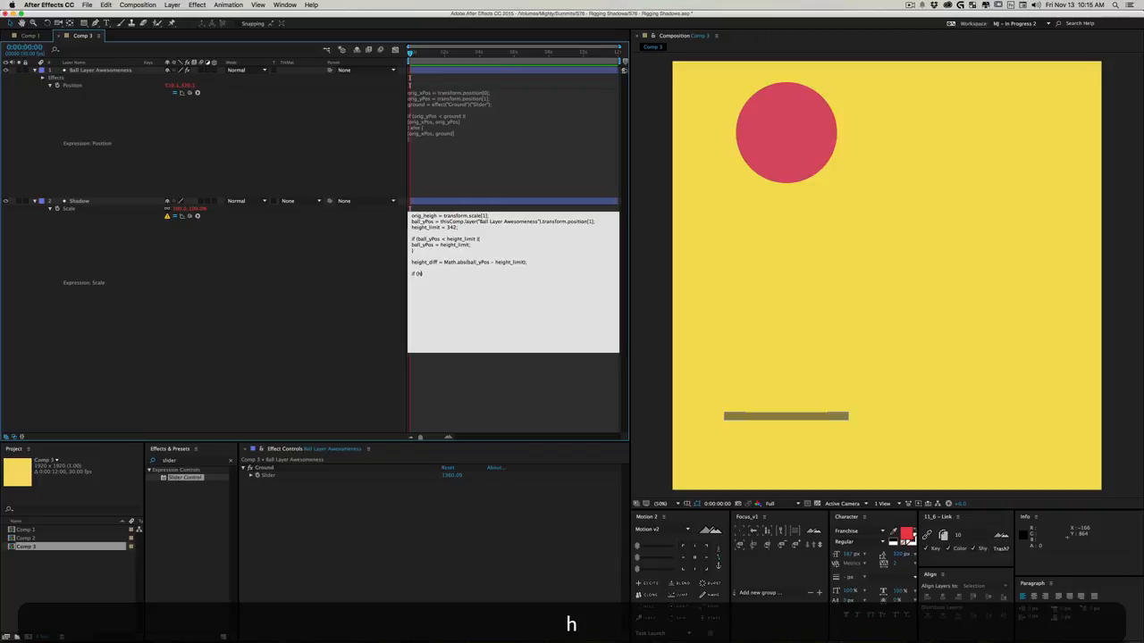
pyautogui.press('BackSpace')
pyautogui.write('t_diff < 0')
# - Give the new height_diff condition a pair of curly braces with an empty line between them
pyautogui.press('Right')
pyautogui.write('{}')
pyautogui.press('Left')
pyautogui.press('Return')
pyautogui.press('Return')
pyautogui.press('Up')
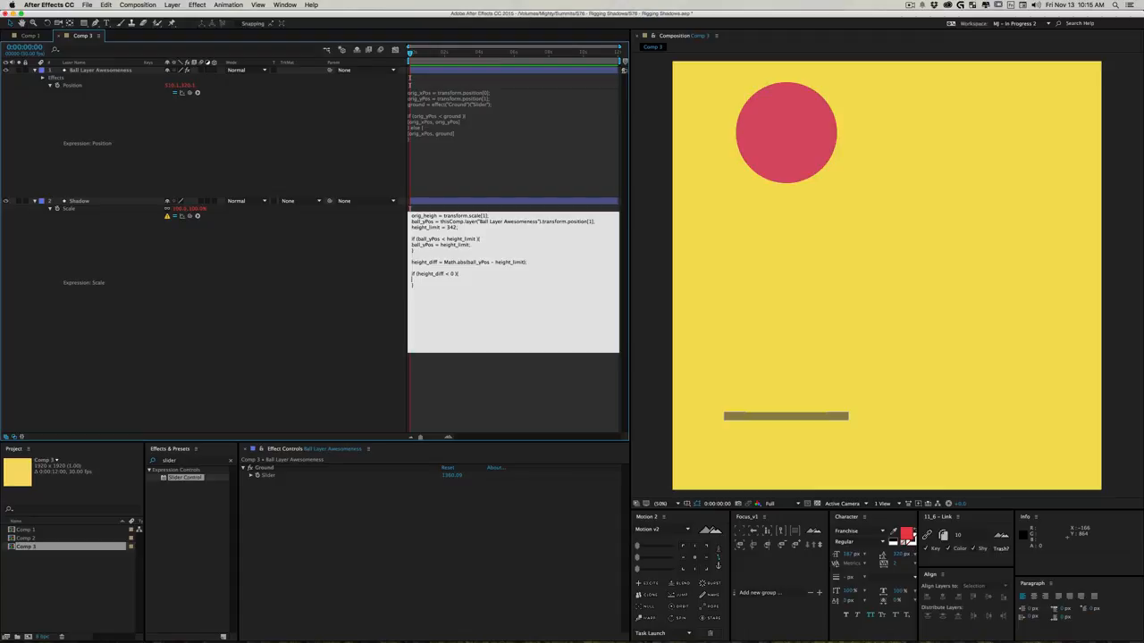
# - Enter new_width = height_diff/10 as the body of the height_diff if block
pyautogui.write('new_')
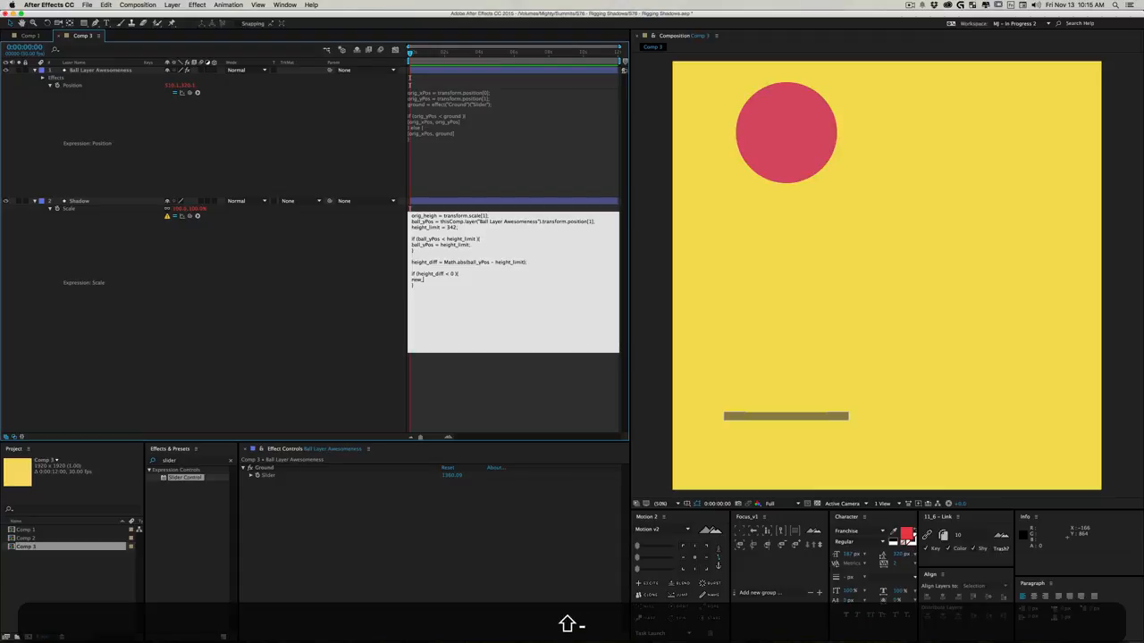
pyautogui.write('width = height_diff/')
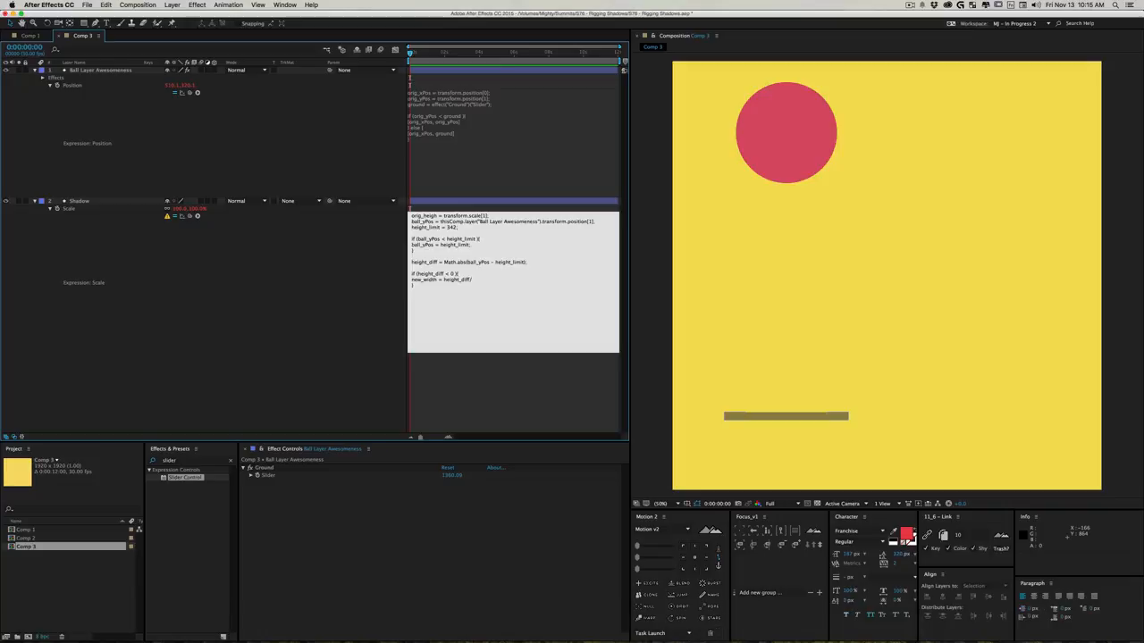
pyautogui.write('12')
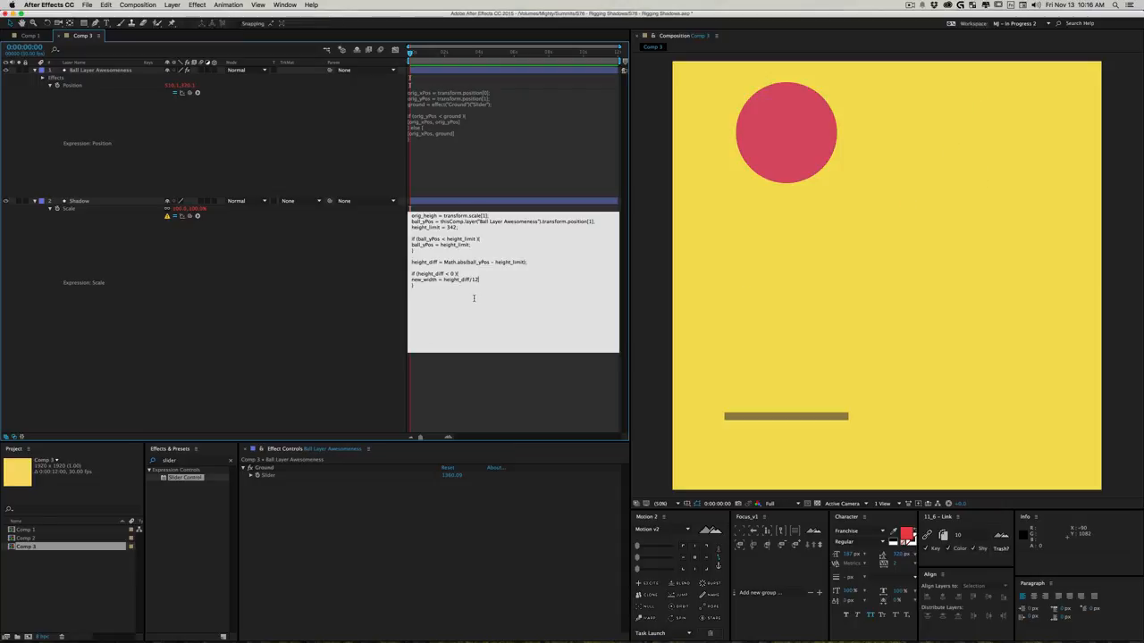
pyautogui.press('BackSpace')
pyautogui.write('0')
# - Wrap height_diff/10 in parentheses and multiply it by -1, ending the new_width line with a semicolon
pyautogui.press('shift')
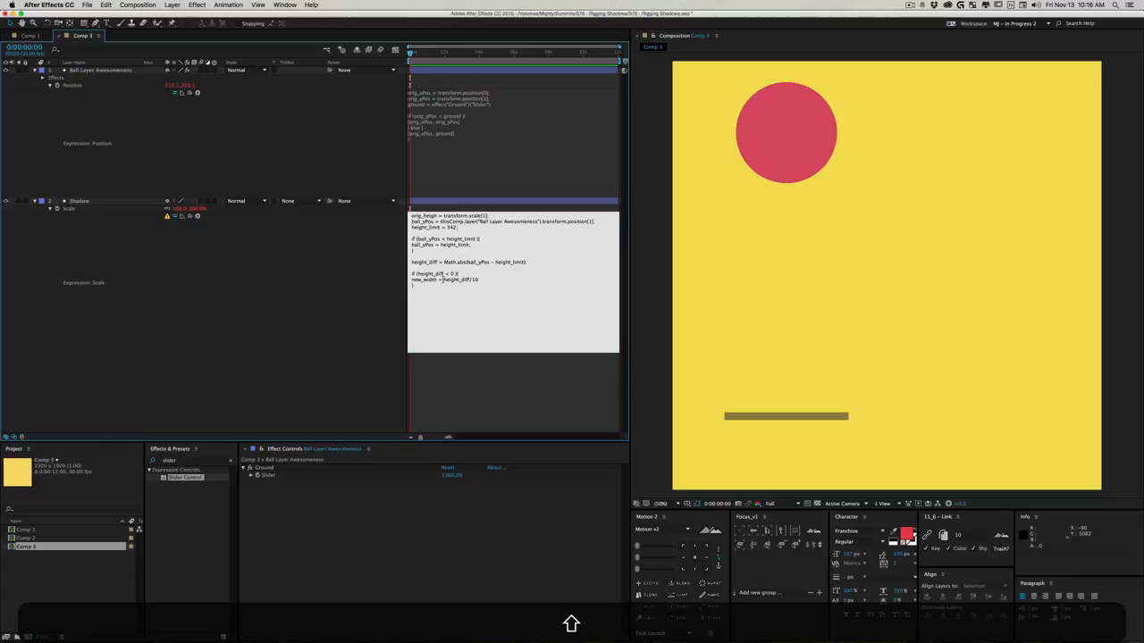
pyautogui.write('(')
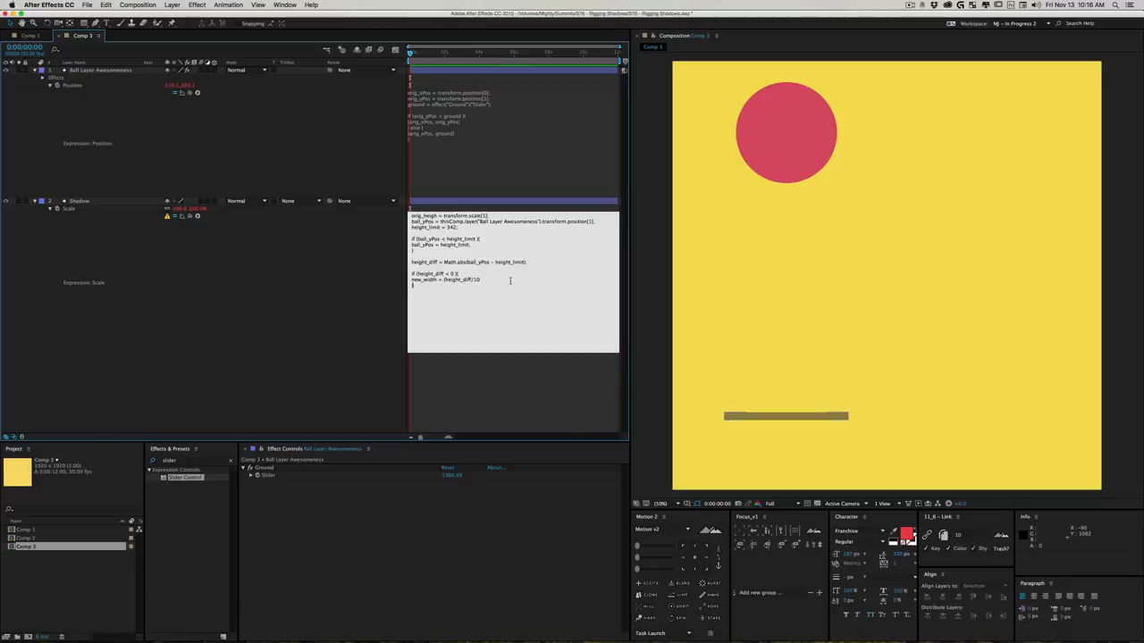
pyautogui.write(') ')
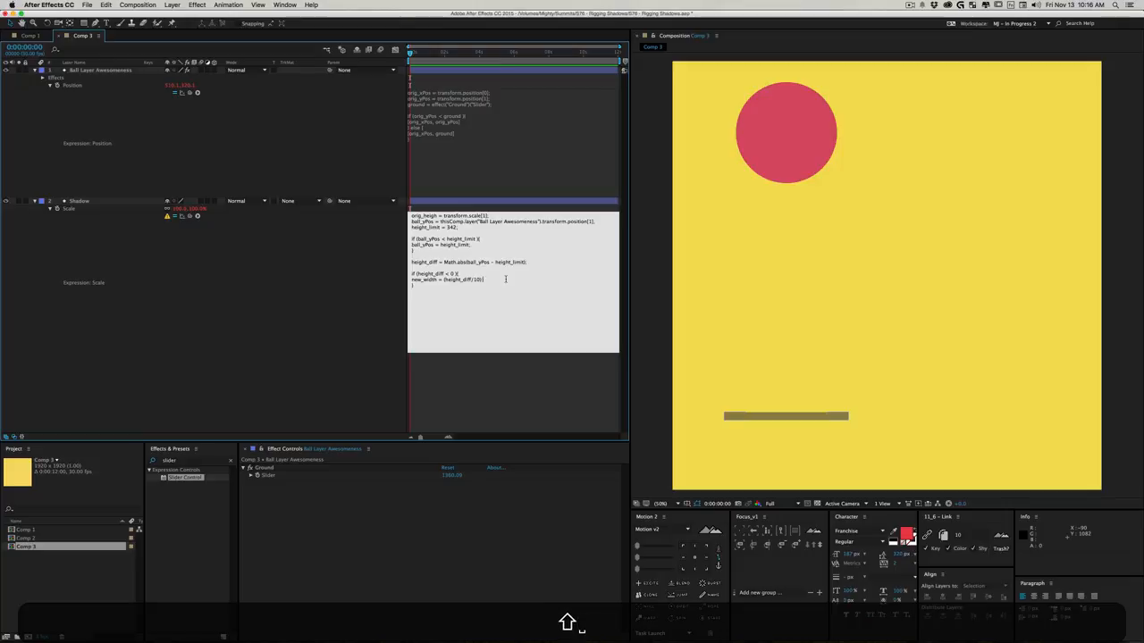
pyautogui.write('* -1')
pyautogui.press('BackSpace')
pyautogui.write(';')
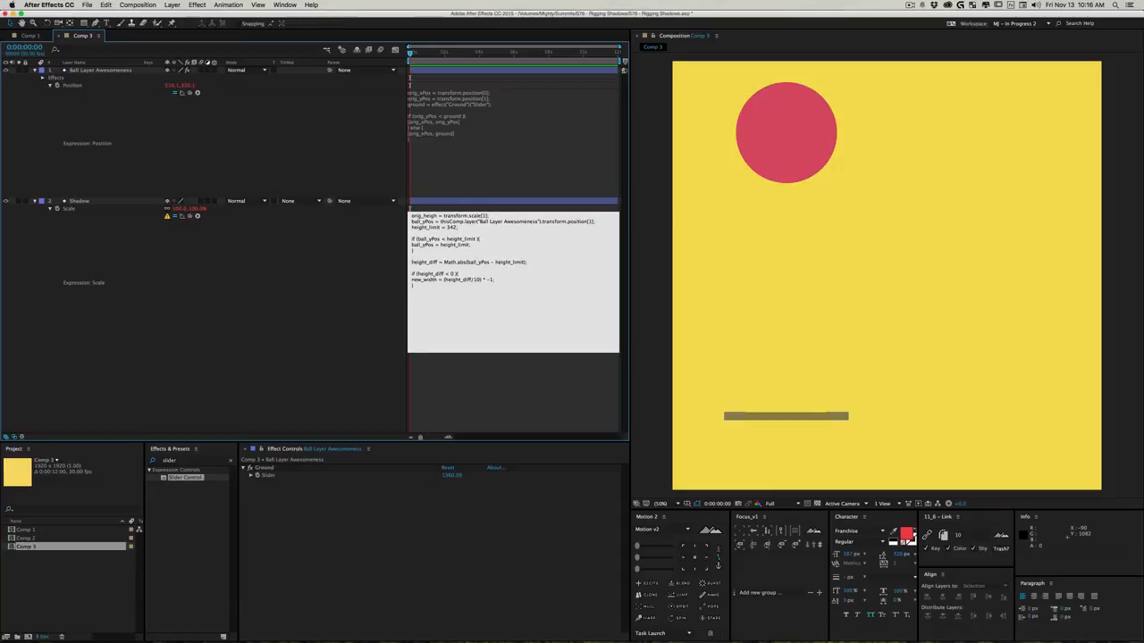
# - Extend the height_diff if statement in the Shadow's Scale expression with an else block containing an empty line
pyautogui.press('Down')
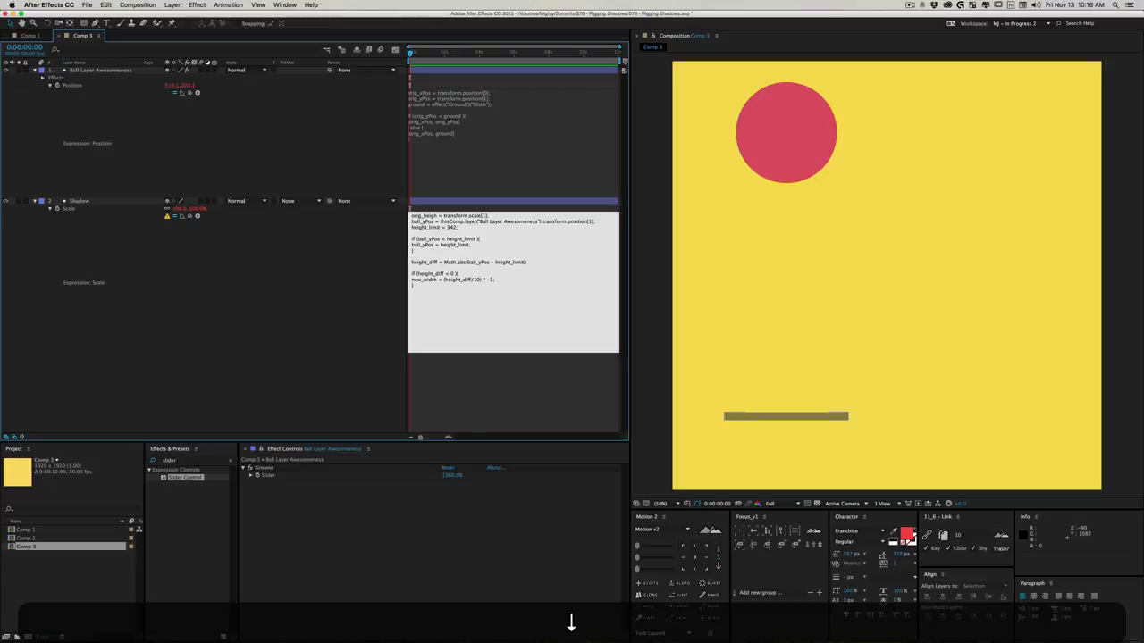
pyautogui.write('} else {')
pyautogui.press('Return')
pyautogui.press('Up')
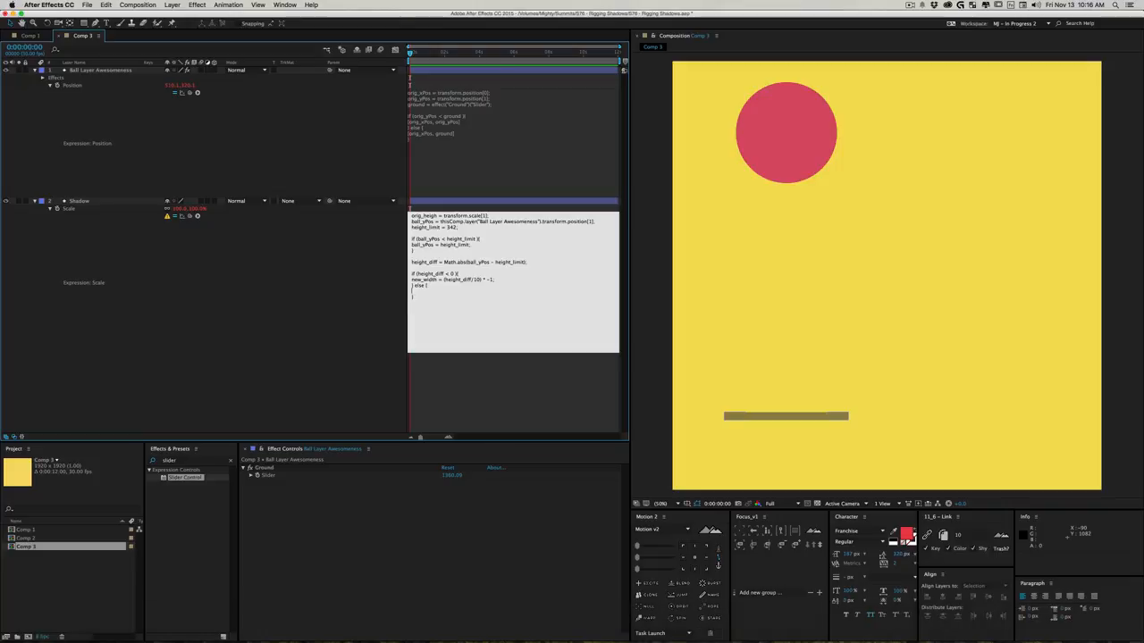
# - Enter new_width = (height_diff/10) as the else body by copying the if body's line and removing its * -1; ending
pyautogui.write('new_width =')
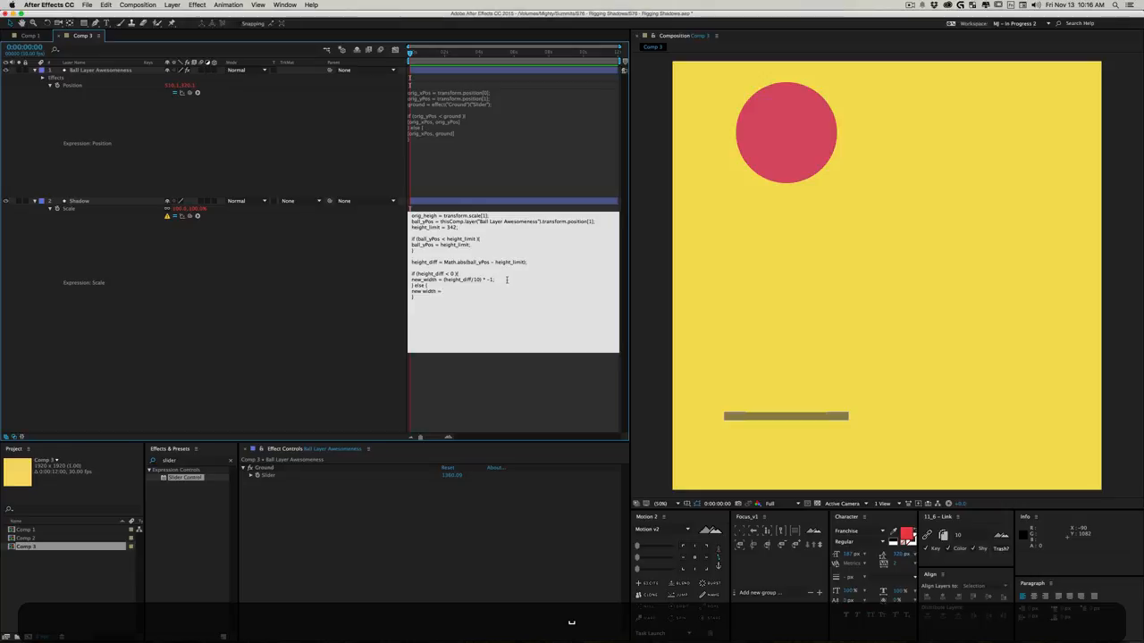
pyautogui.moveTo(507, 279); pyautogui.dragTo(411, 291)
pyautogui.press('super+c')
pyautogui.press('super+v')
pyautogui.moveTo(493, 291); pyautogui.dragTo(481, 292)
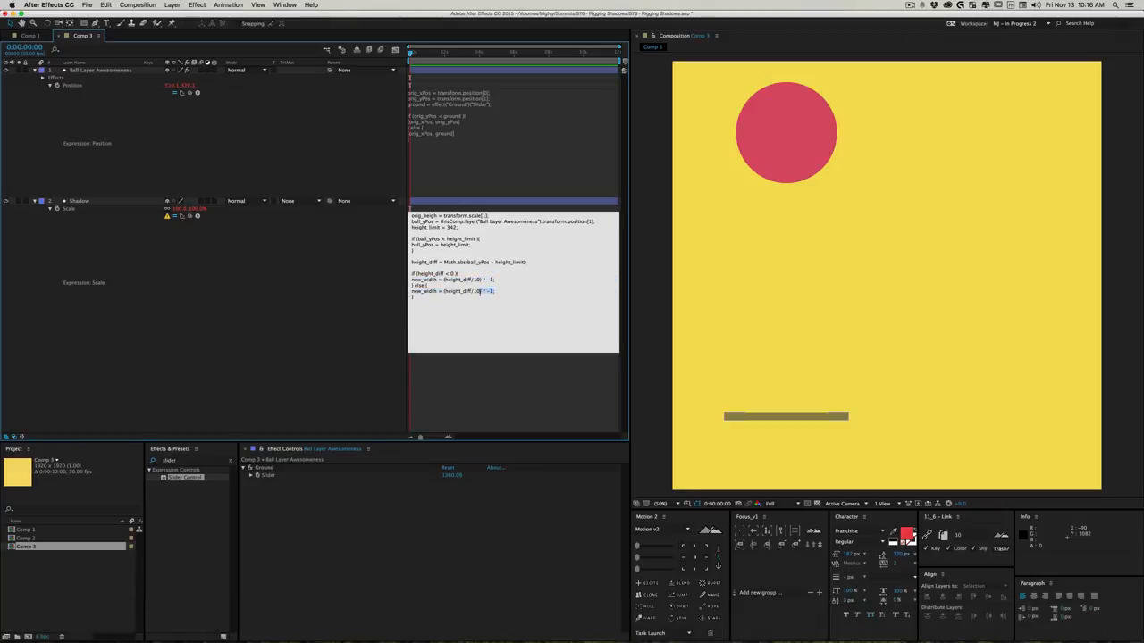
pyautogui.press('BackSpace')
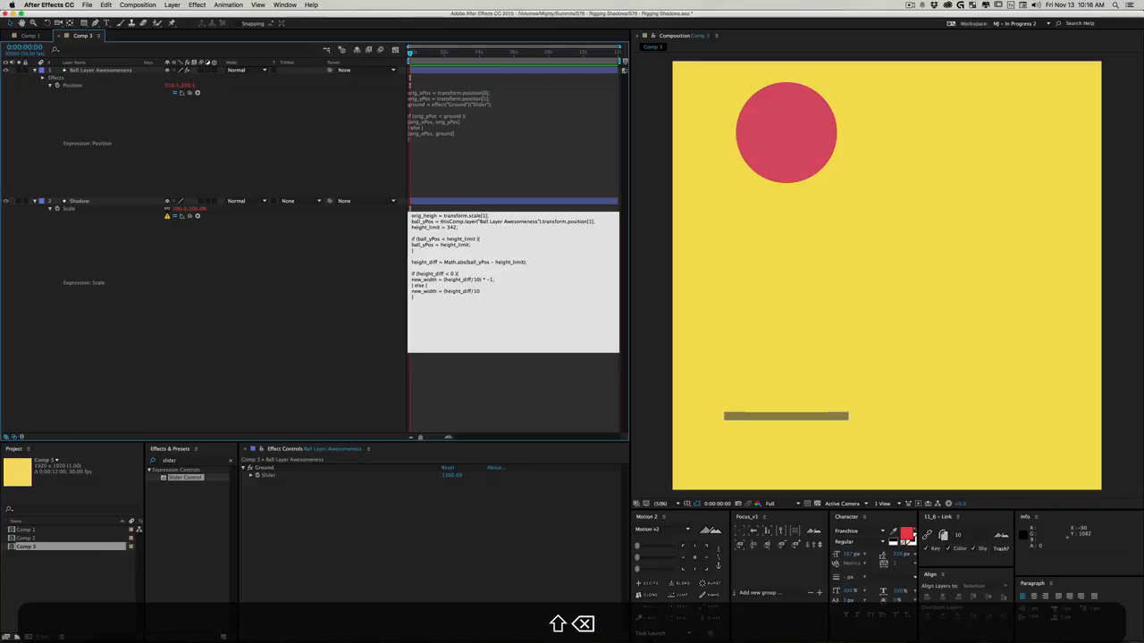
pyautogui.write(')')
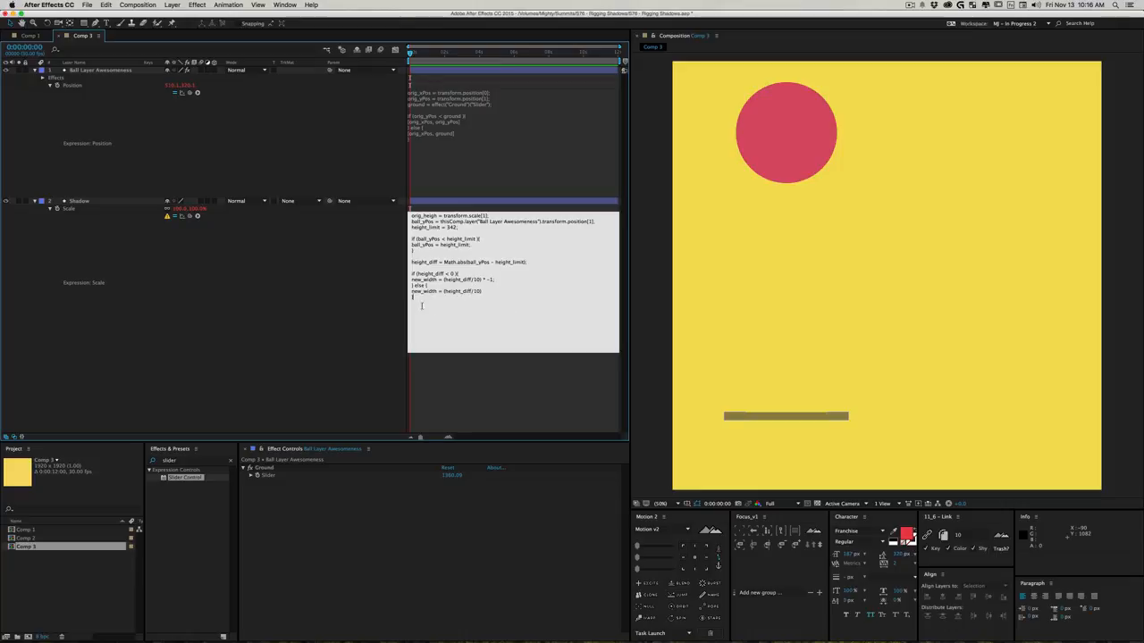
# - Apply the Scale expression and move the ball to about 636, 764 in the composition
pyautogui.click(306, 297)
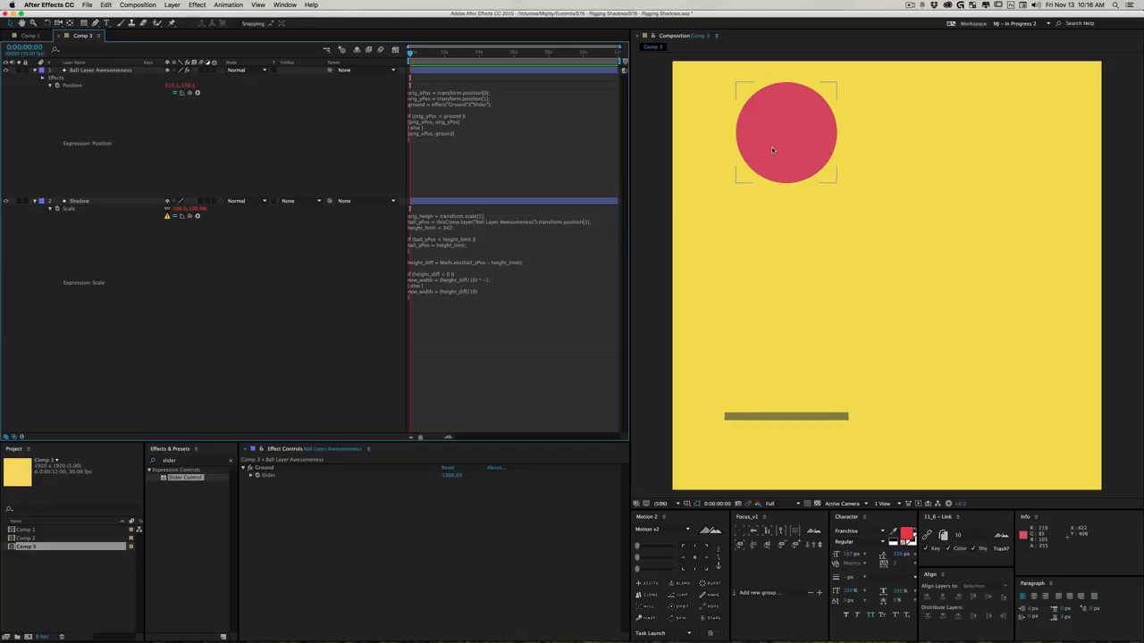
pyautogui.moveTo(785, 145); pyautogui.dragTo(813, 245)
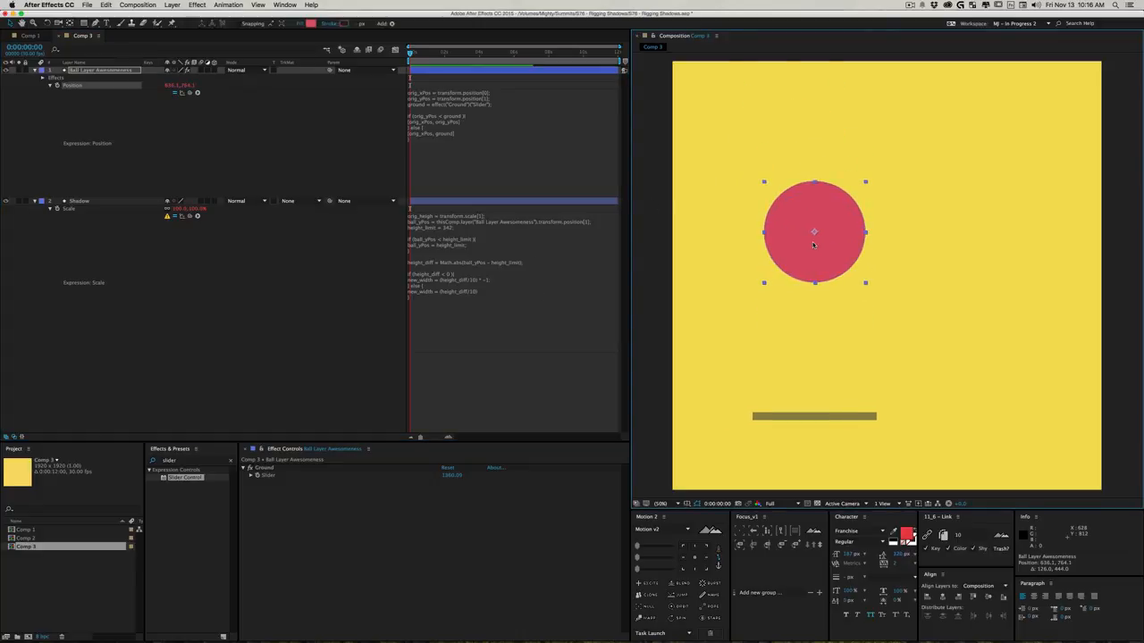
# - Add an if (new_width < 20) condition below the else block in the Shadow's Scale expression, separated by a blank line
pyautogui.click(439, 292)
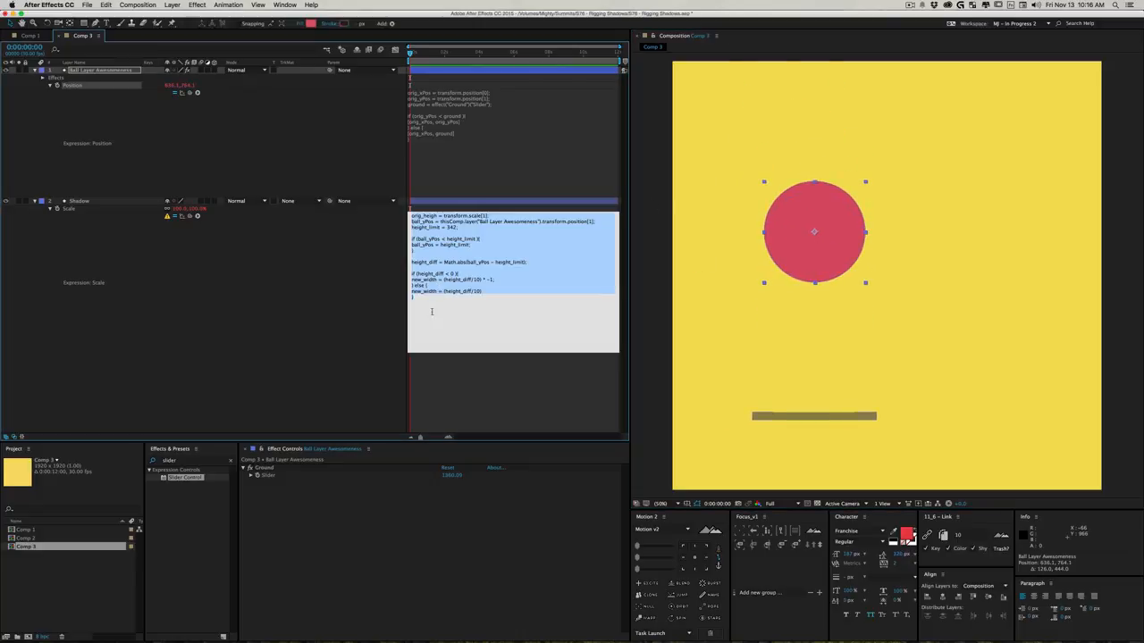
pyautogui.press('Return')
pyautogui.press('Return')
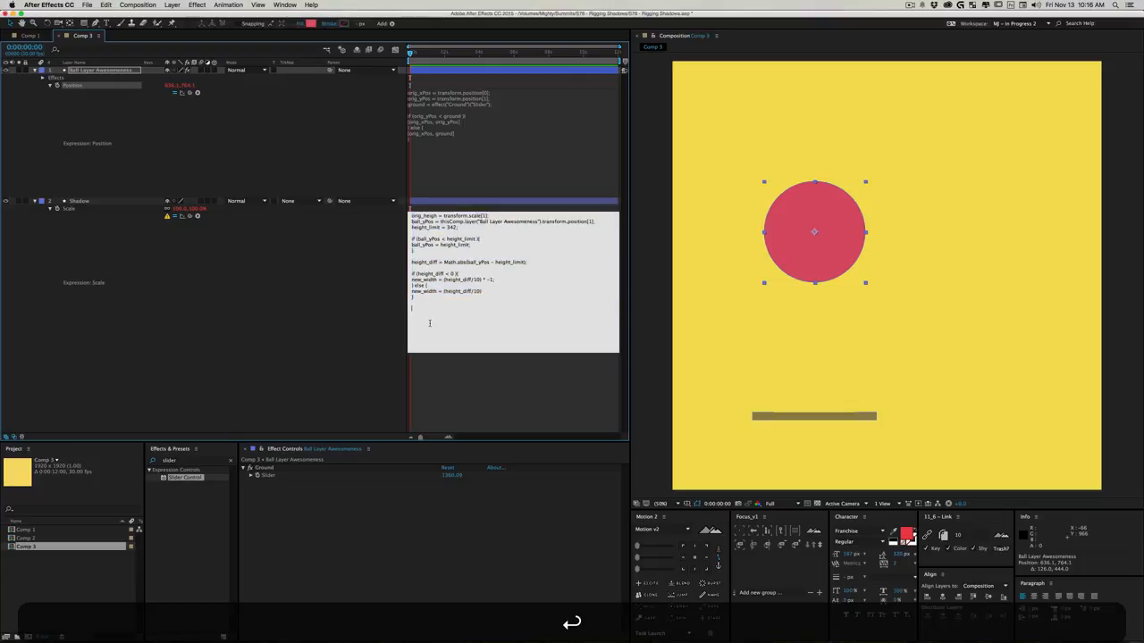
pyautogui.write('if ()')
pyautogui.press('Left')
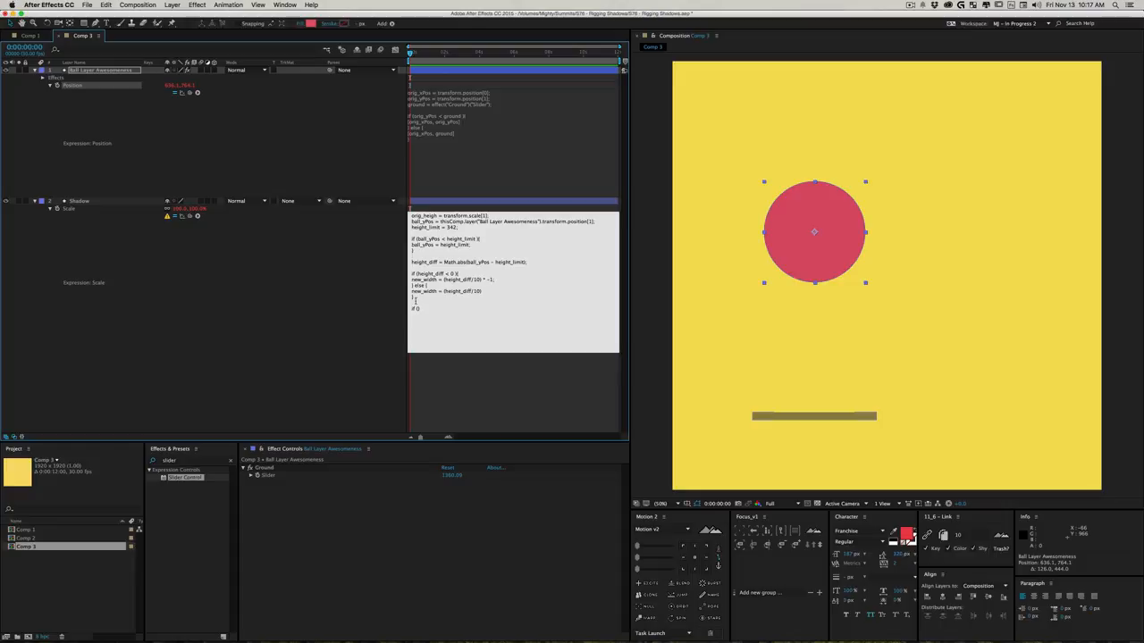
pyautogui.write('nek')
pyautogui.press('BackSpace')
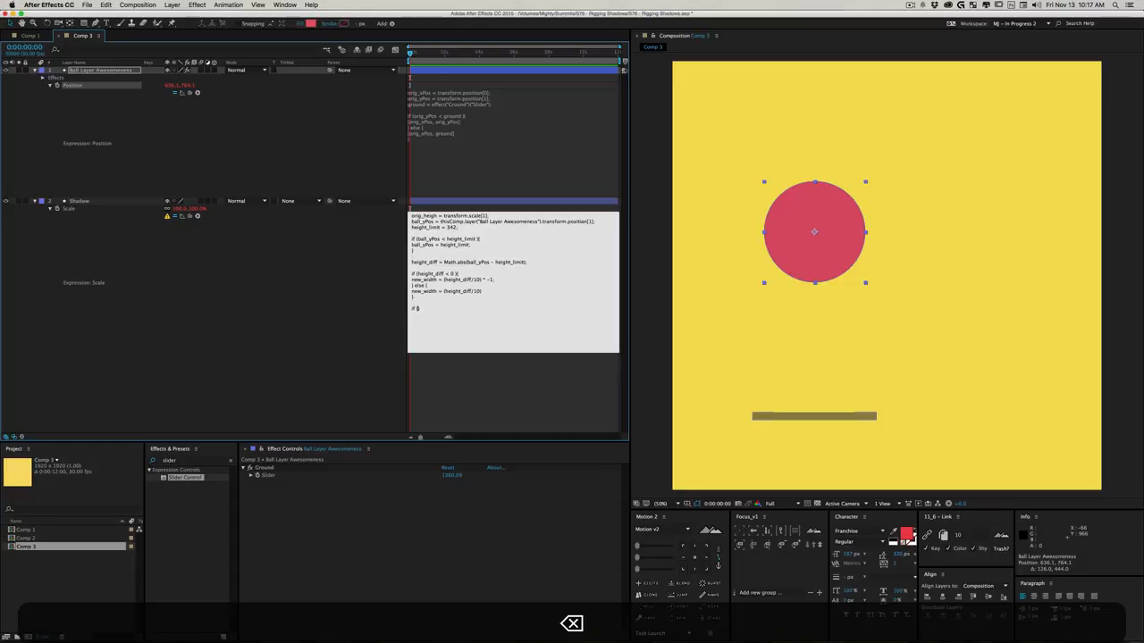
pyautogui.write('w_width')
pyautogui.press('BackSpace')
pyautogui.press('BackSpace')
pyautogui.write('th < 20')
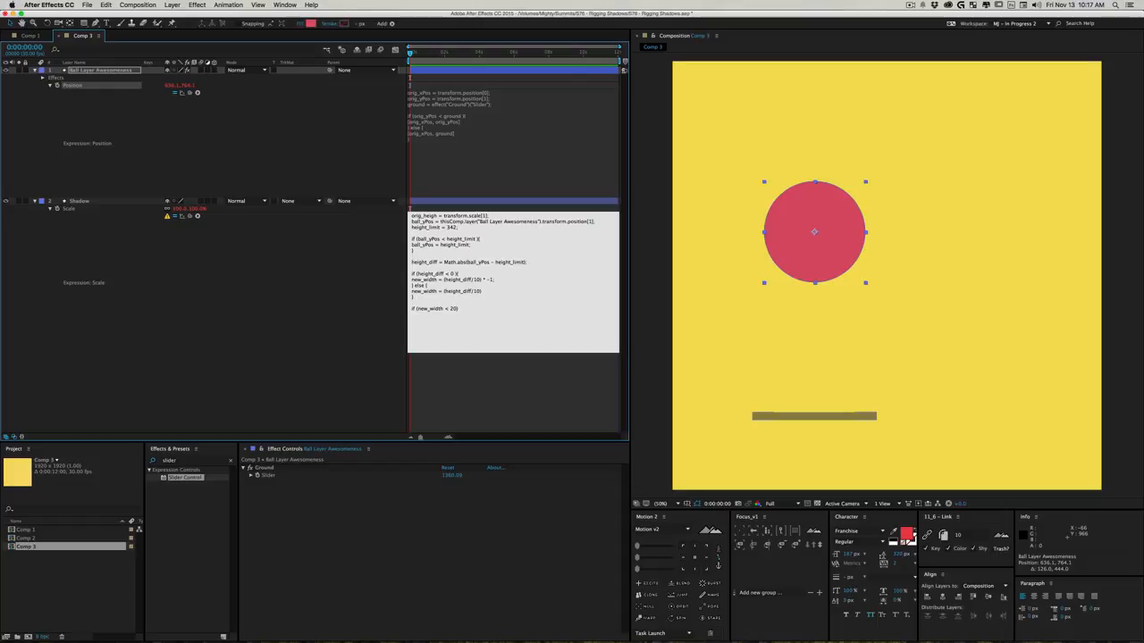
pyautogui.write(') {}')
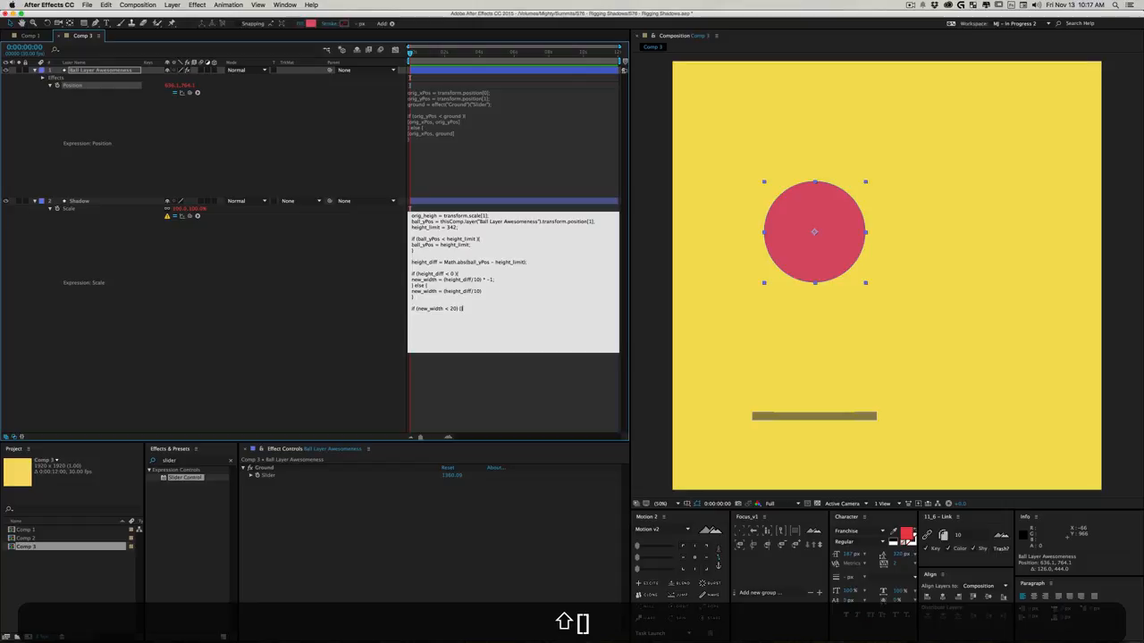
# - Give the new_width condition a pair of curly braces with an empty line between them
pyautogui.press('Left')
pyautogui.press('Return')
pyautogui.press('Return')
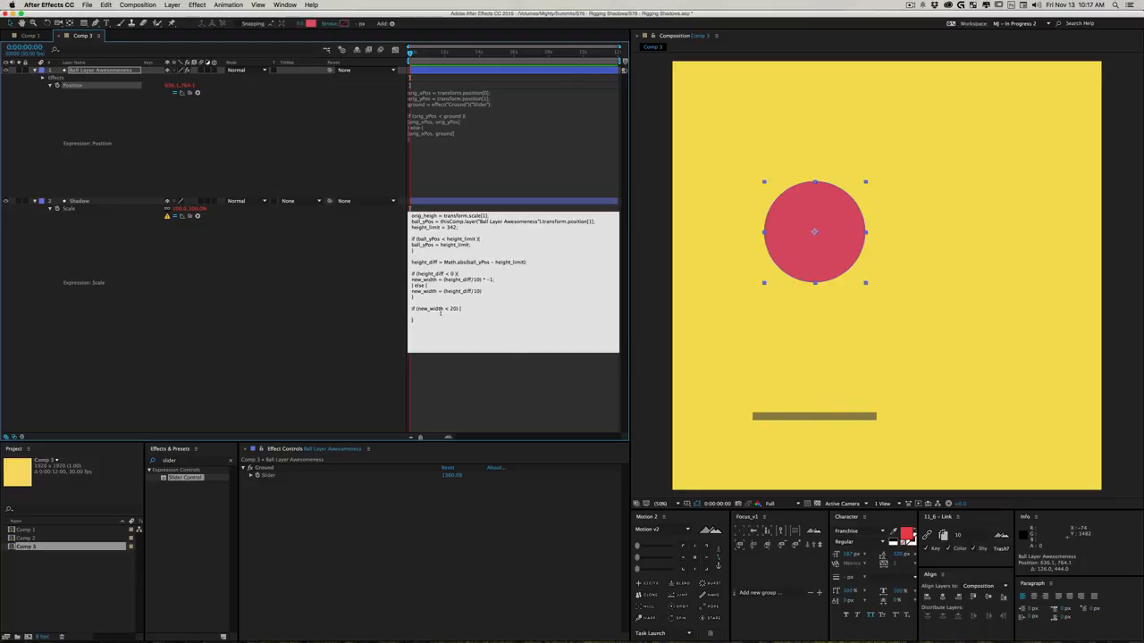
# - Apply the Scale expression and move the ball straight up to about 636, 728
pyautogui.click(304, 308)
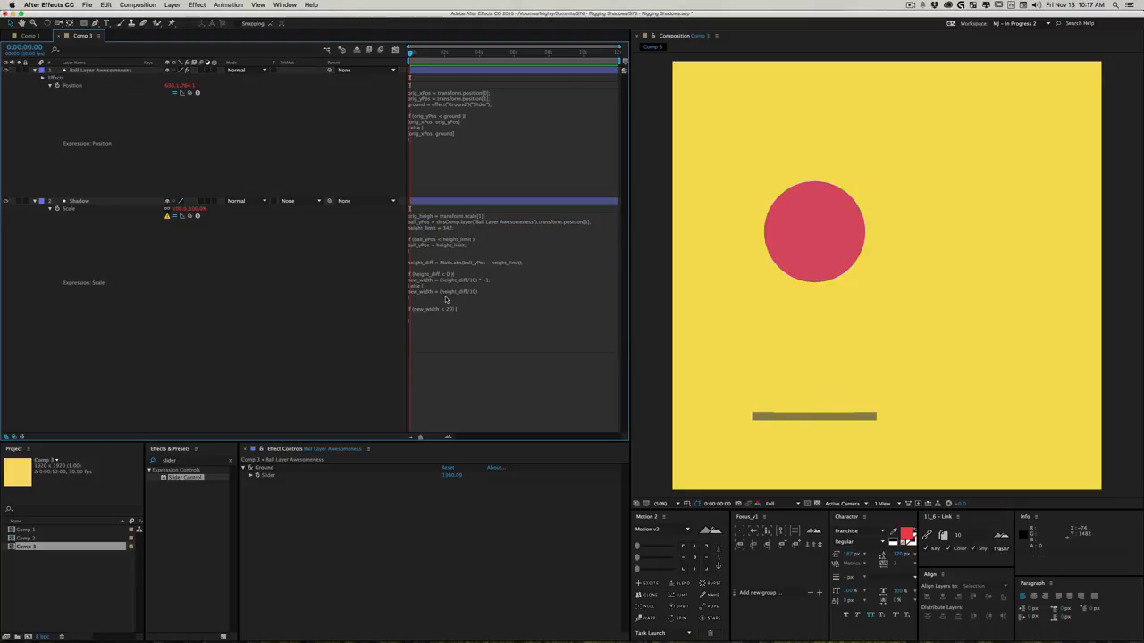
pyautogui.moveTo(826, 256)
pyautogui.mouseDown()
pyautogui.moveTo(815, 147)
pyautogui.moveTo(827, 248)
pyautogui.mouseUp()
# - Enter [20, orig_height] as the body of the new_width < 20 block in the Shadow's Scale expression
pyautogui.click(460, 311)
pyautogui.click(427, 314)
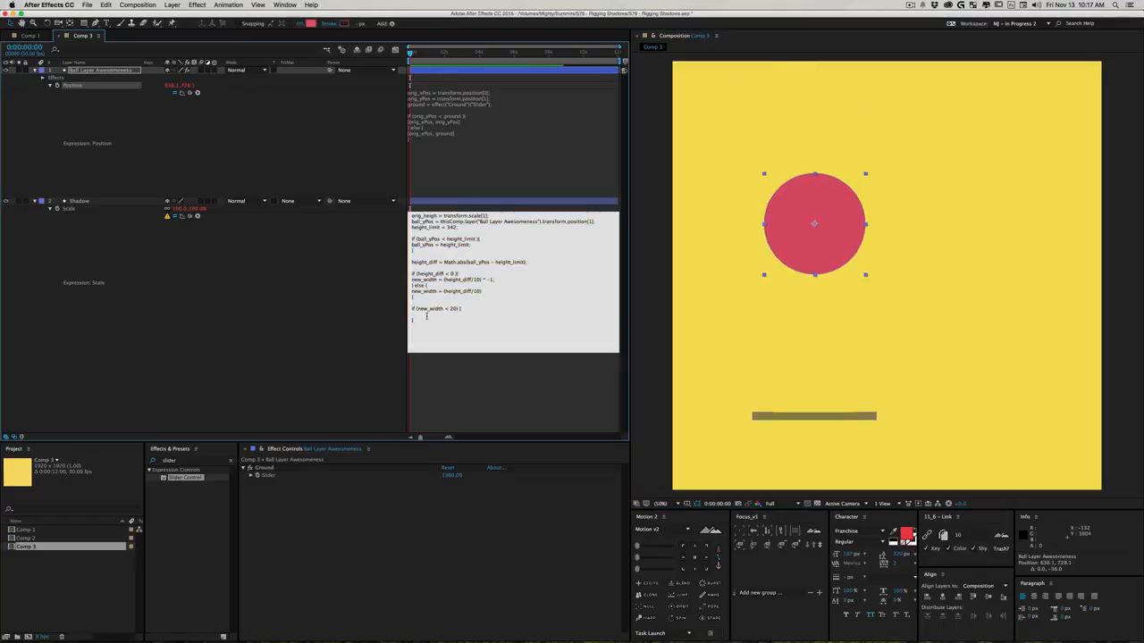
pyautogui.moveTo(572, 622)
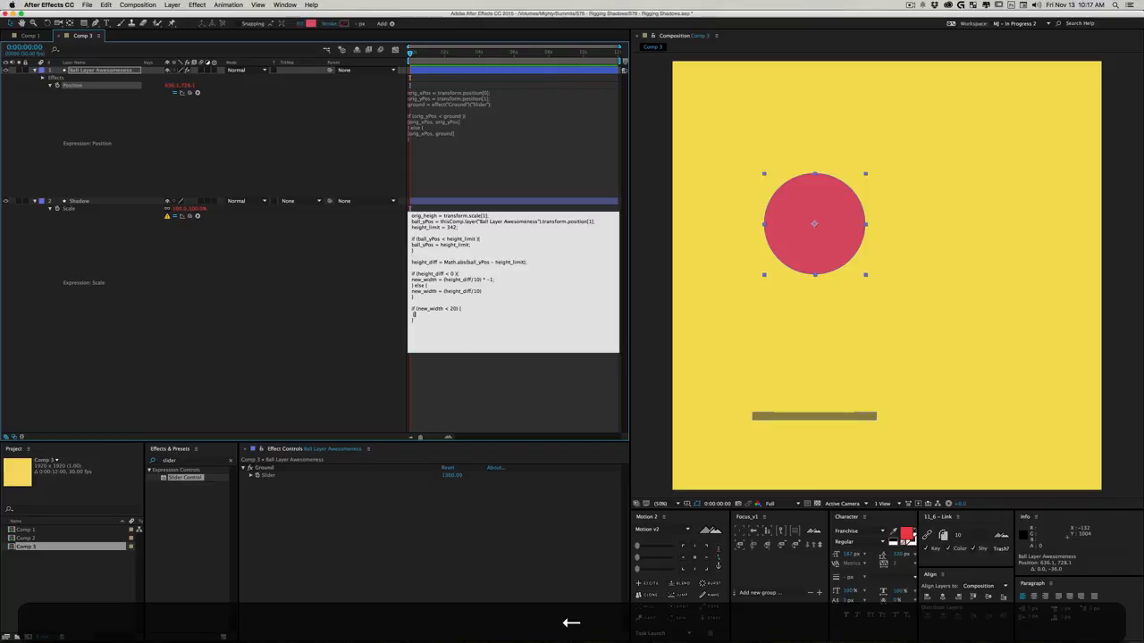
pyautogui.write('20, ')
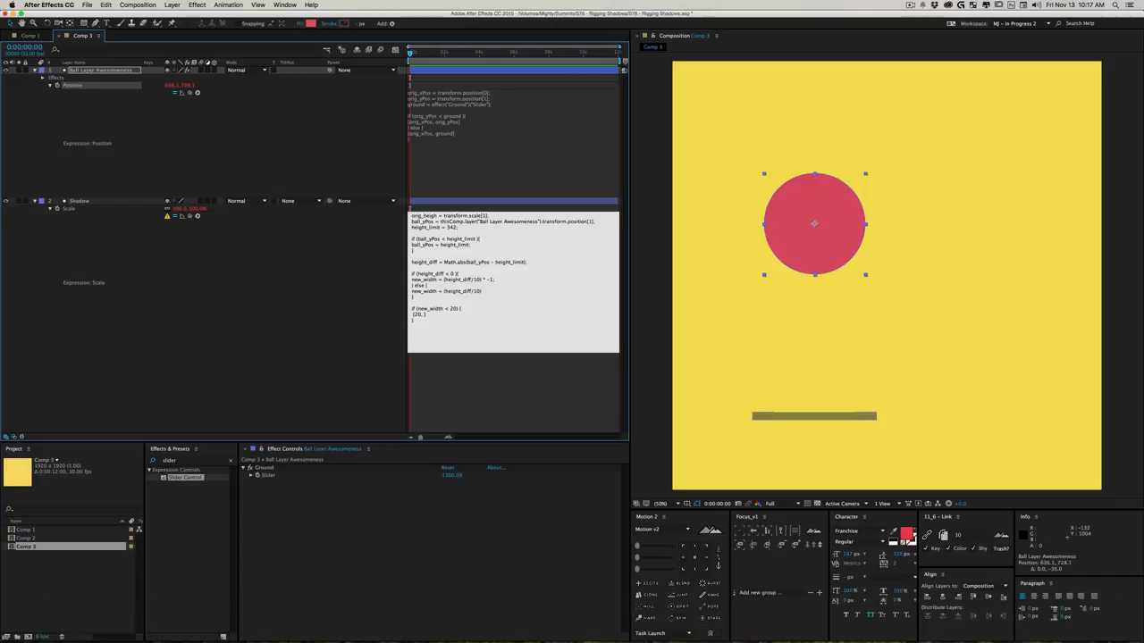
pyautogui.write('orig_height')
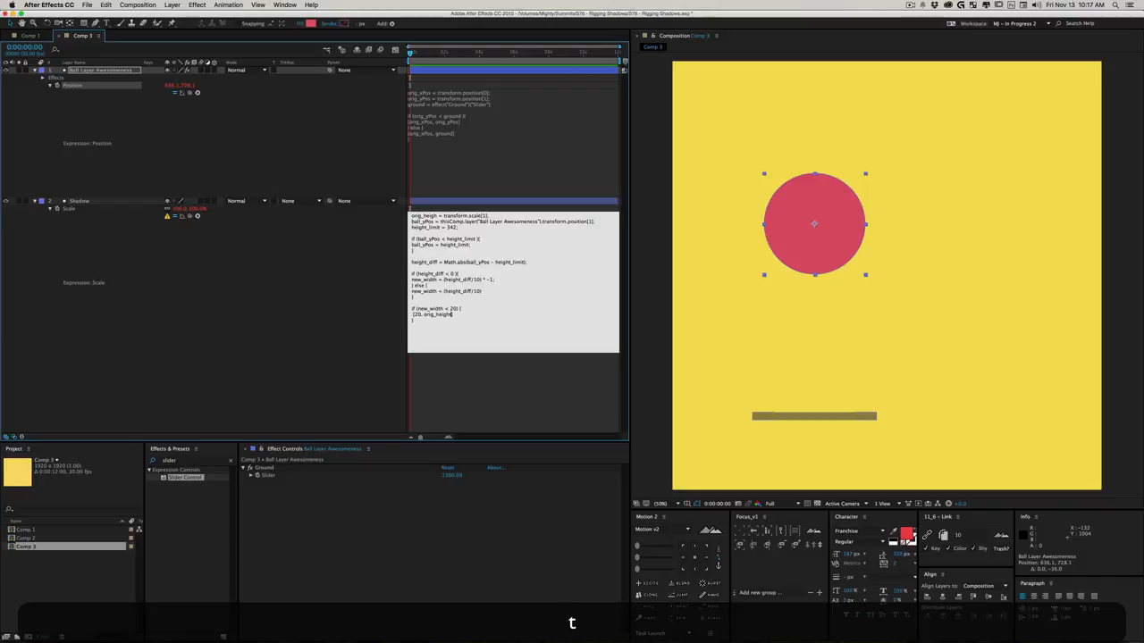
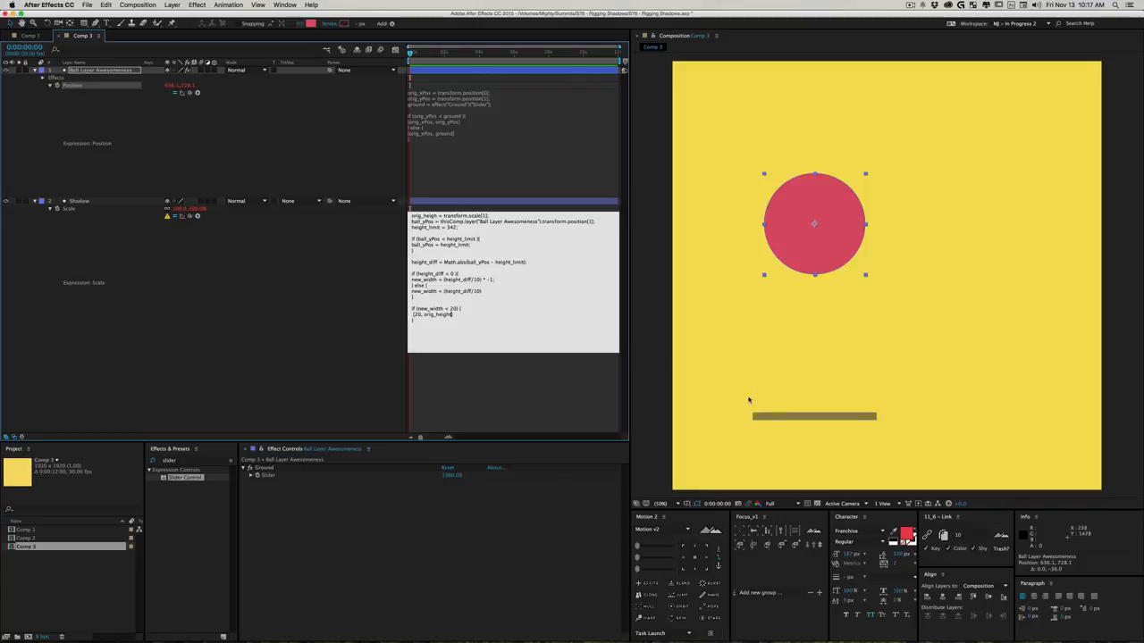
# - Move the ball to about 602, 602 and add an else block with braces after the new_width < 20 block in the Shadow's Scale expression
pyautogui.click(335, 312)
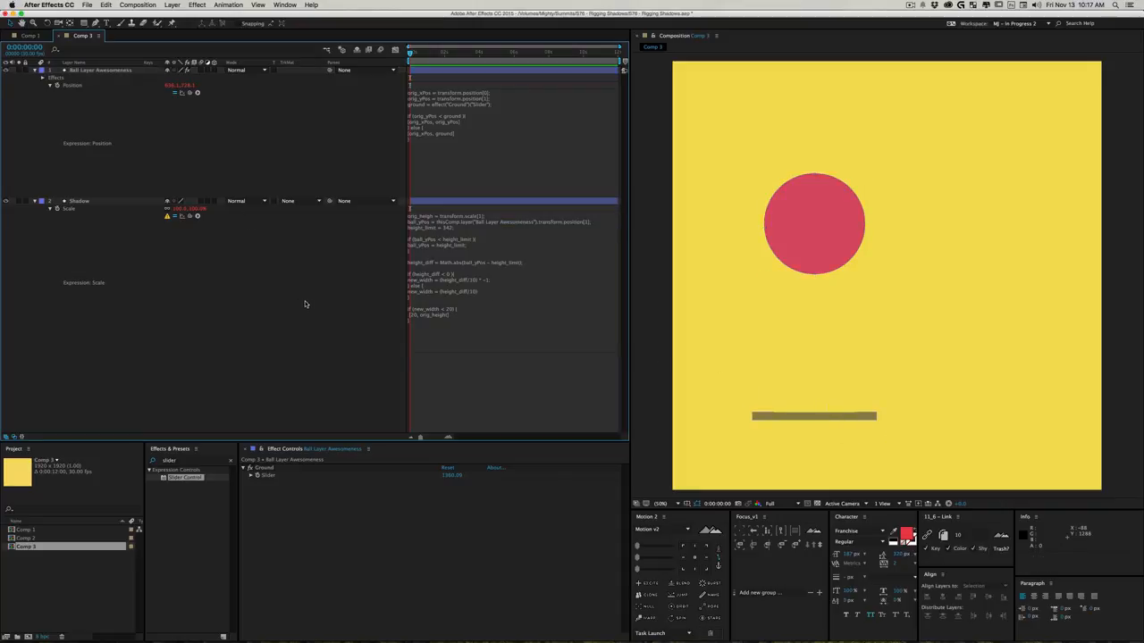
pyautogui.moveTo(814, 225)
pyautogui.mouseDown()
pyautogui.moveTo(805, 4)
pyautogui.moveTo(806, 217)
pyautogui.mouseUp()
pyautogui.click(439, 322)
pyautogui.click(439, 323)
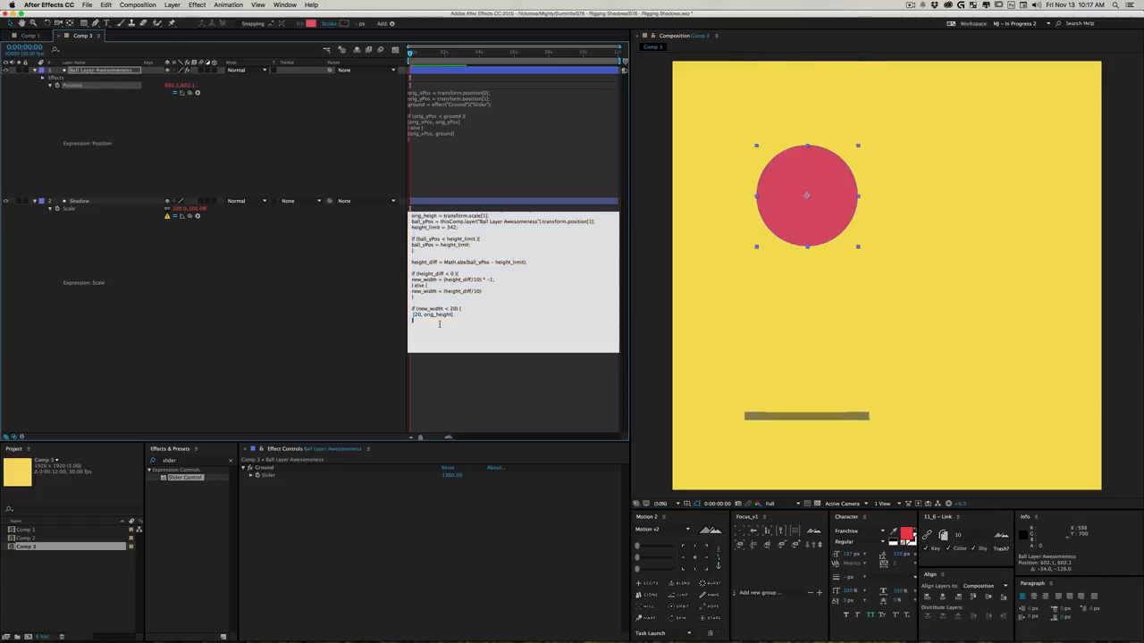
pyautogui.write('else {}')
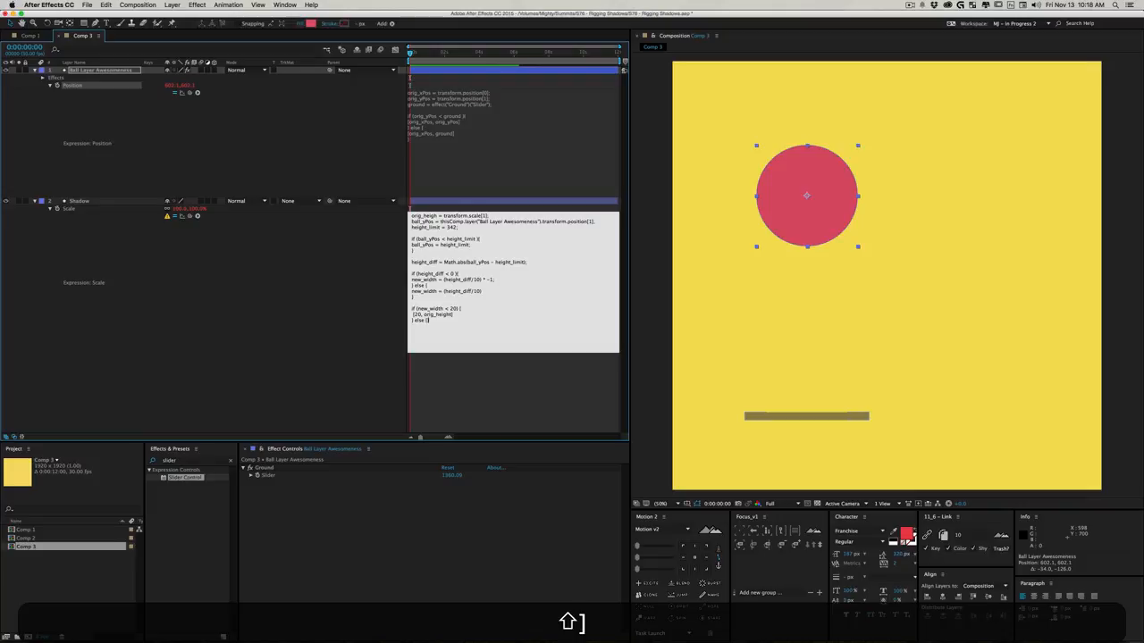
pyautogui.press('Return')
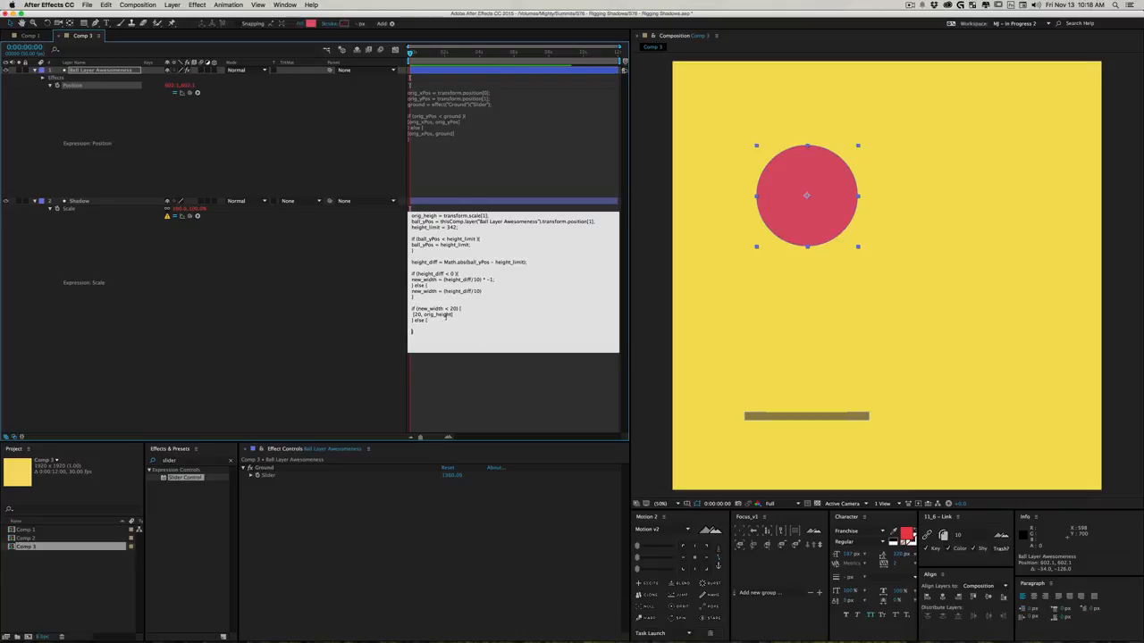
# - Enter [new_width, orig_height] as the else body in the Shadow's Scale expression, apply it and move the ball to about 564, 576
pyautogui.press('super+c')
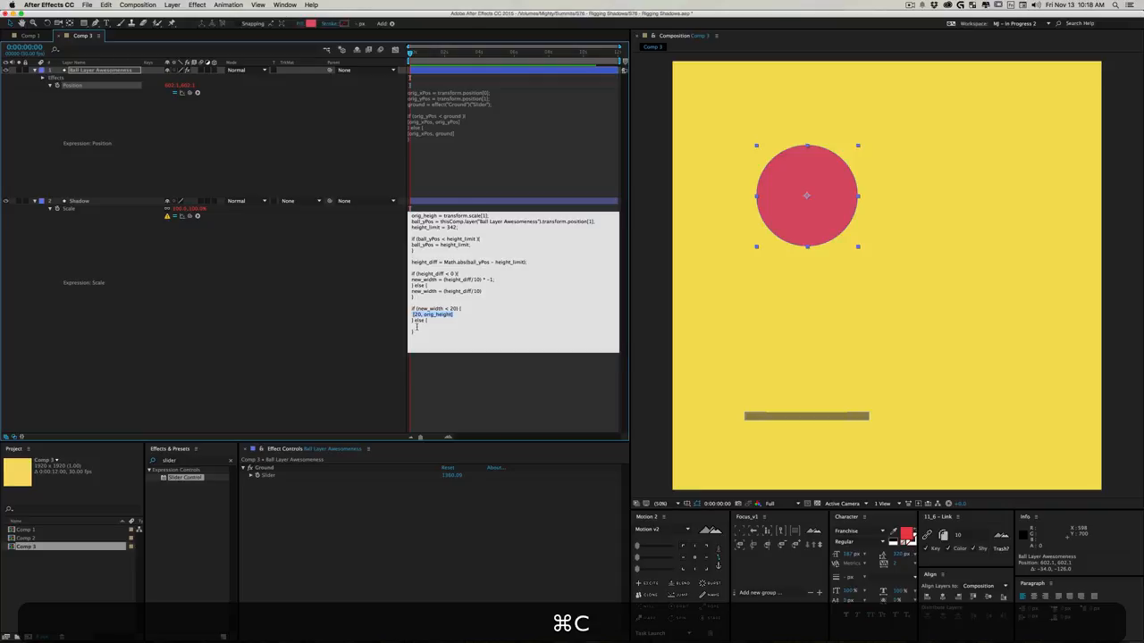
pyautogui.click(415, 326)
pyautogui.press('super+v')
pyautogui.doubleClick(427, 309)
pyautogui.press('super+c')
pyautogui.press('super+v')
pyautogui.click(341, 320)
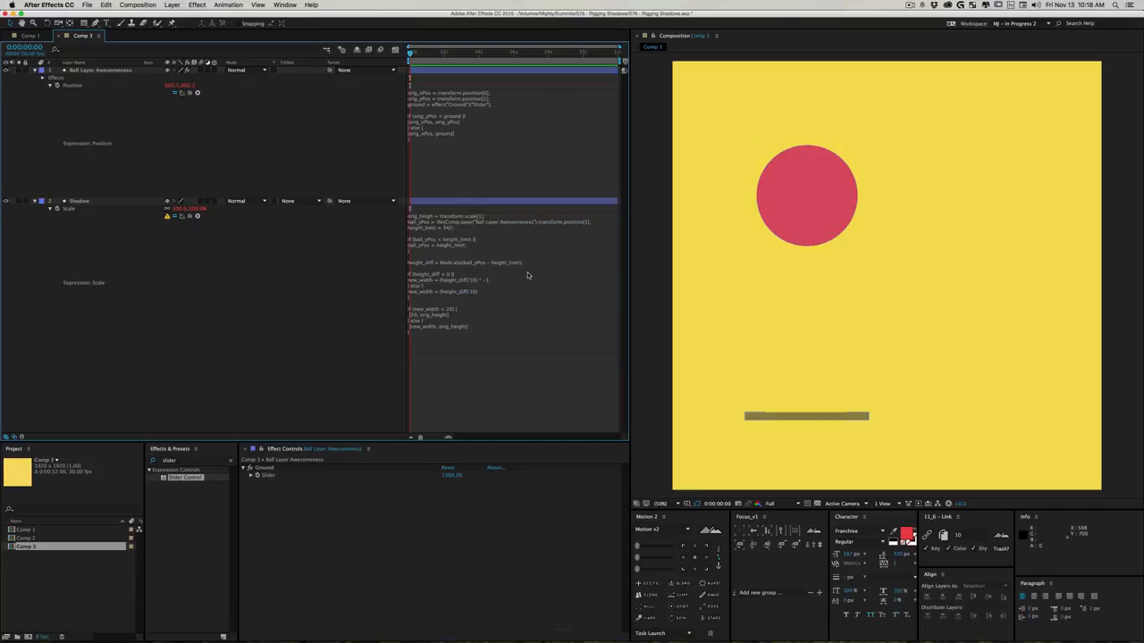
pyautogui.moveTo(759, 220)
pyautogui.mouseDown()
pyautogui.moveTo(745, 394)
pyautogui.moveTo(750, 215)
pyautogui.mouseUp()
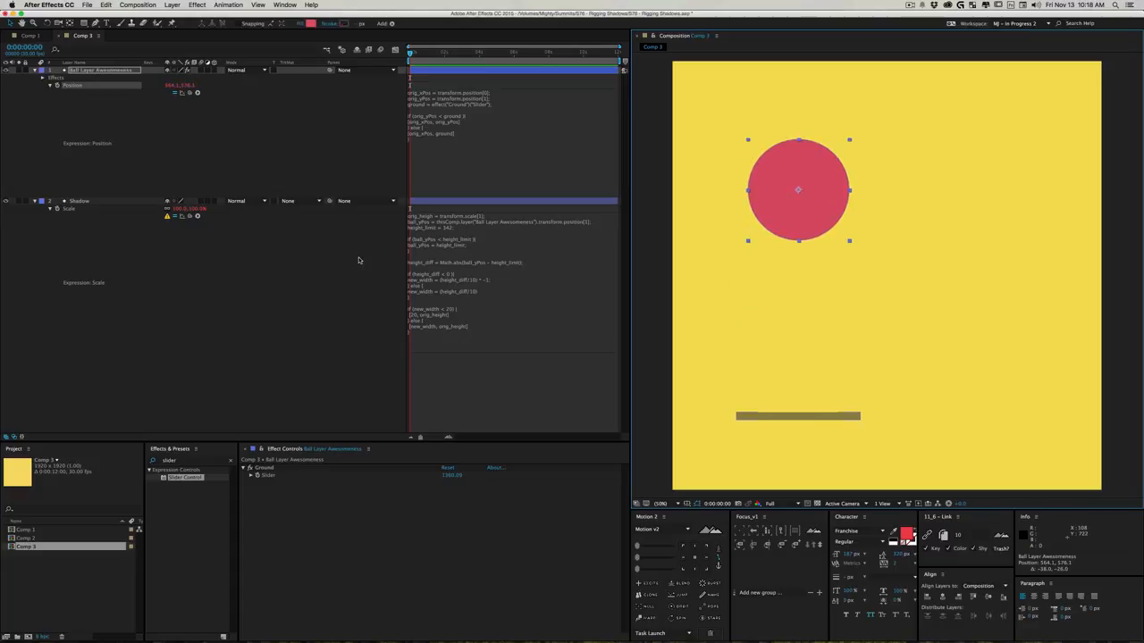
# - Correct the misspelled variable in the first line of the Shadow's Scale expression to orig_height and apply the expression
pyautogui.click(442, 224)
pyautogui.click(435, 215)
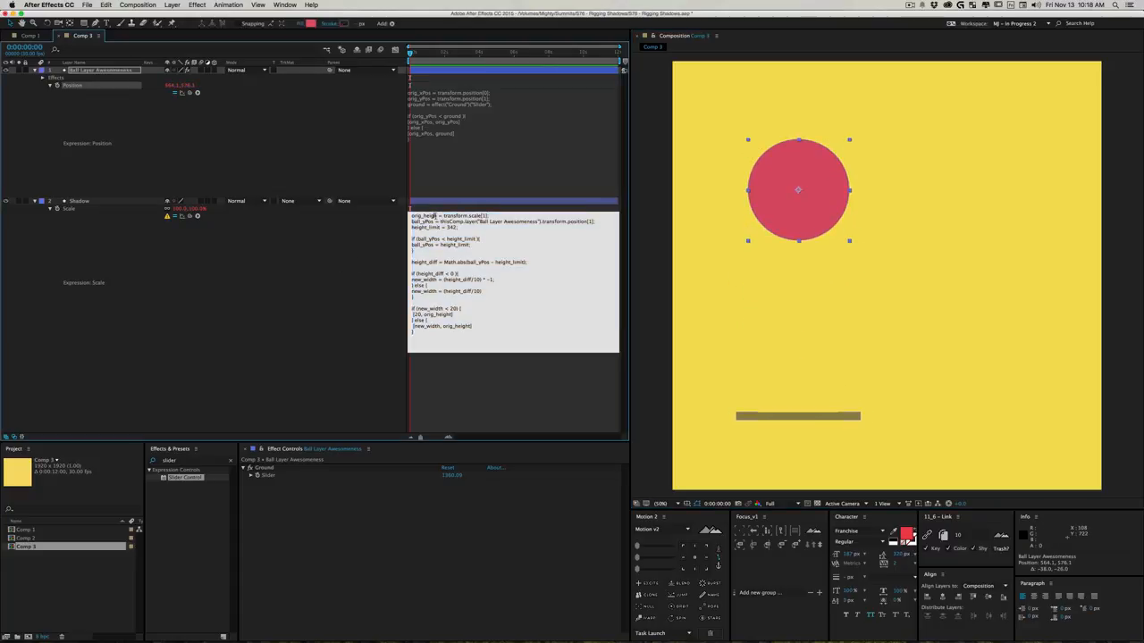
pyautogui.press('KP_Enter')
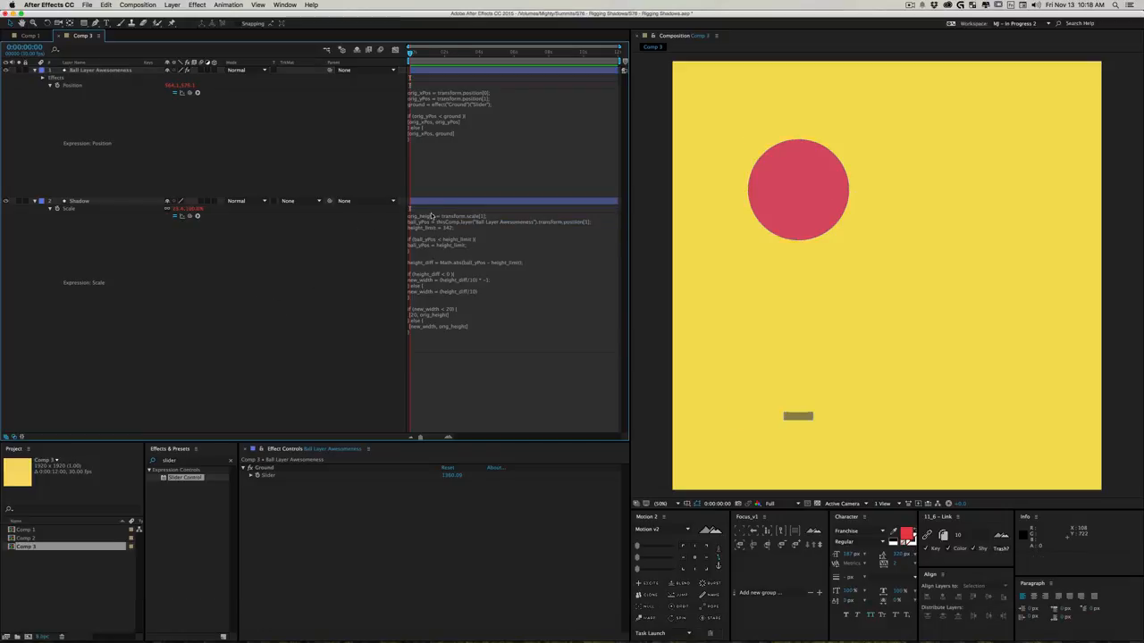
# - Test the Shadow's minimum width by moving the ball above the composition's upper edge and back down into the frame
pyautogui.moveTo(798, 190)
pyautogui.mouseDown()
pyautogui.moveTo(784, 345)
pyautogui.moveTo(791, 198)
pyautogui.mouseUp()
pyautogui.click(446, 225)
pyautogui.click(436, 216)
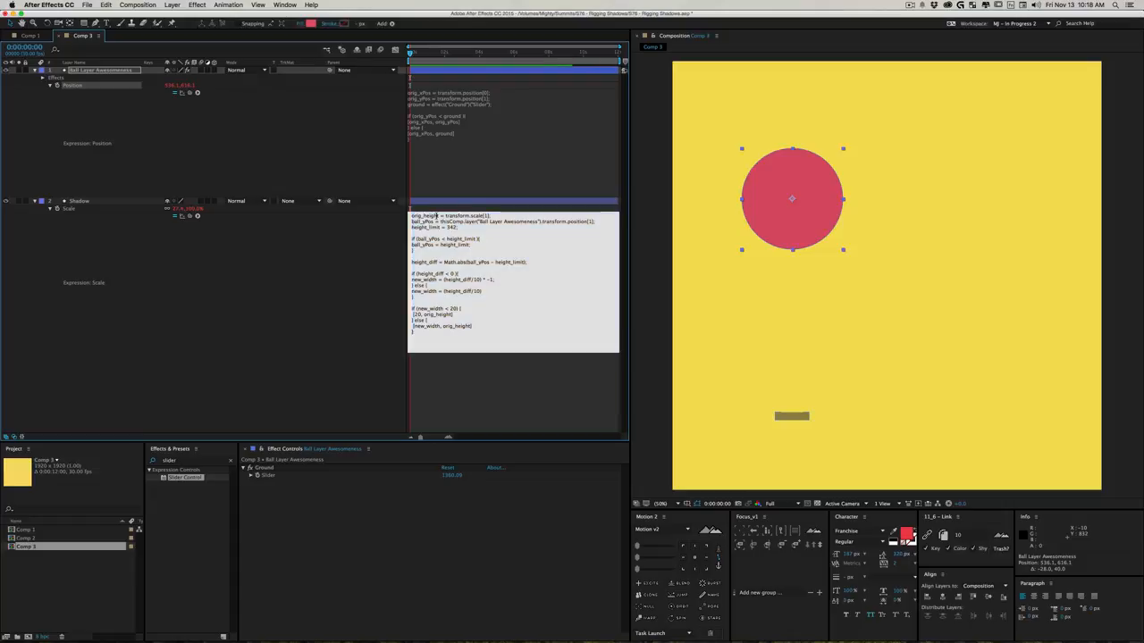
pyautogui.moveTo(757, 220); pyautogui.dragTo(818, 3)
pyautogui.click(454, 311)
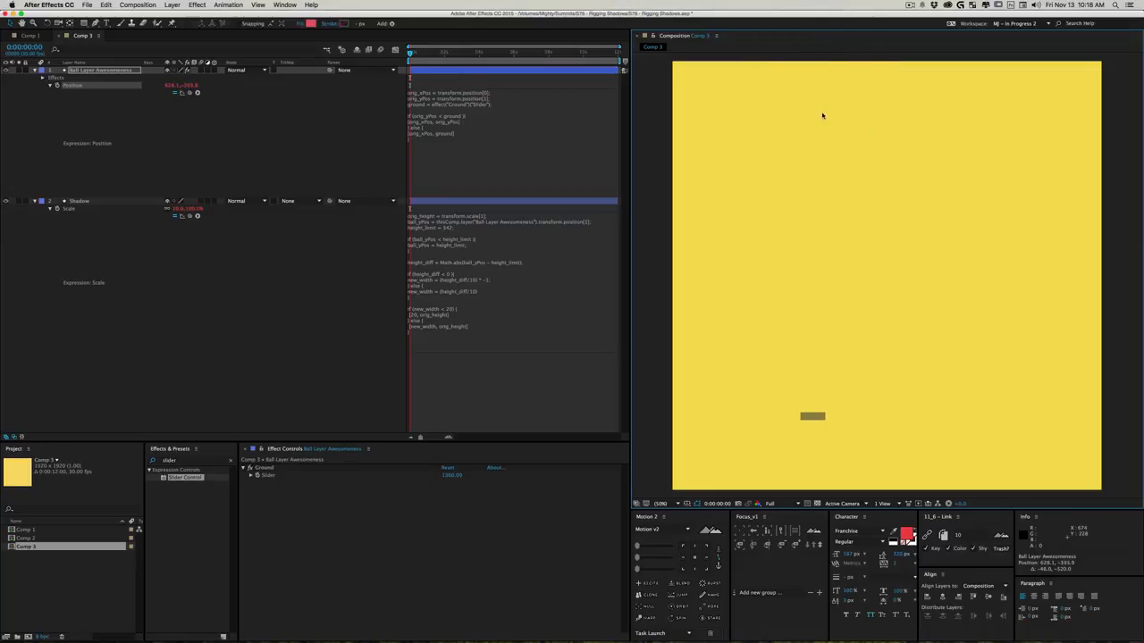
pyautogui.press('space')
pyautogui.moveTo(866, 182); pyautogui.dragTo(888, 270)
pyautogui.moveTo(841, 93); pyautogui.dragTo(863, 262)
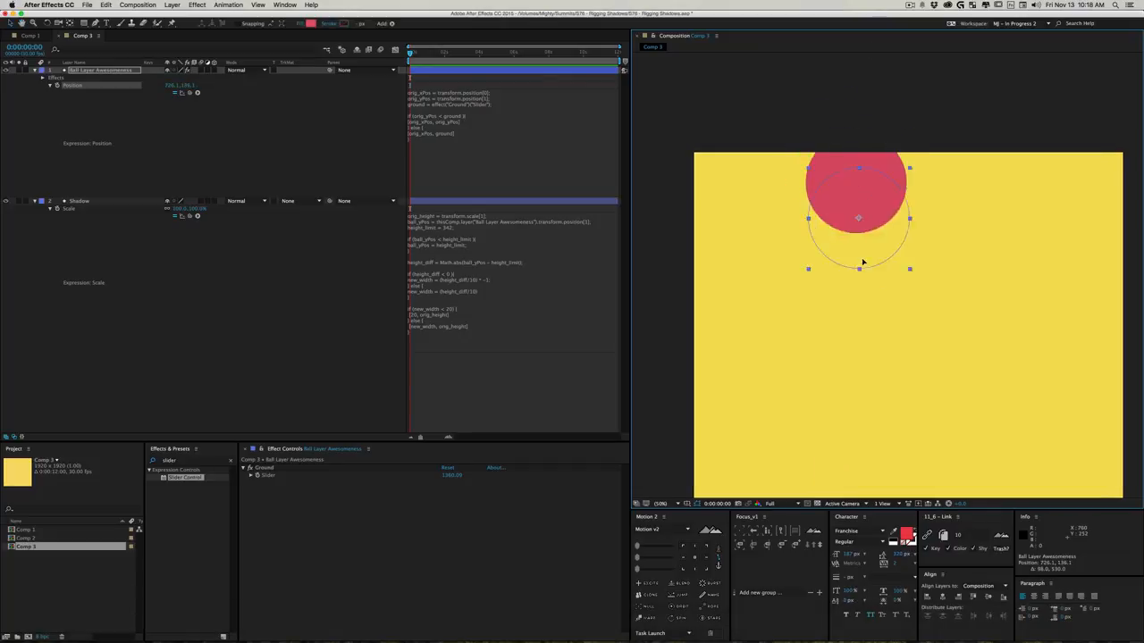
# - Set the minimum width to 40 in both the new_width condition and its returned array in the Shadow's Scale expression, and apply it
pyautogui.click(484, 332)
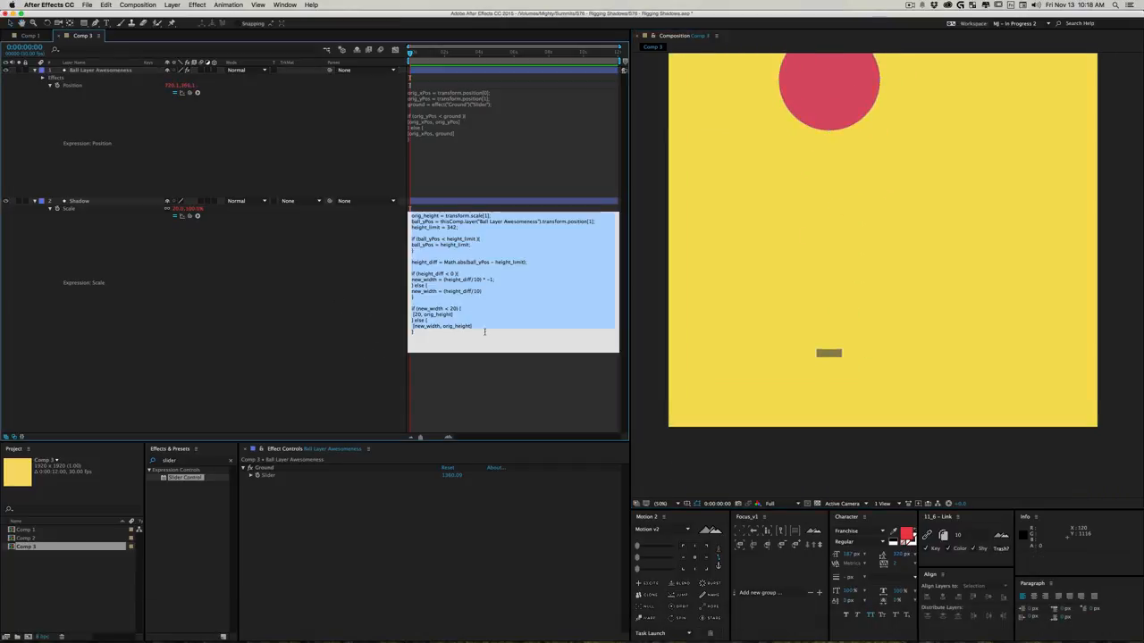
pyautogui.click(453, 308)
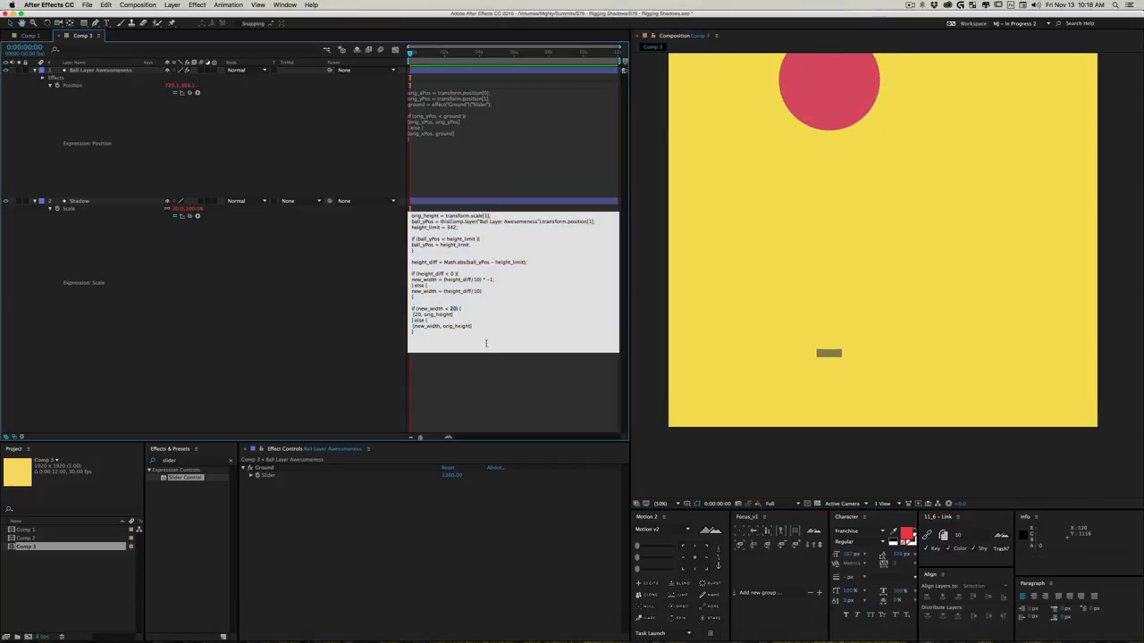
pyautogui.write('40')
pyautogui.write('40')
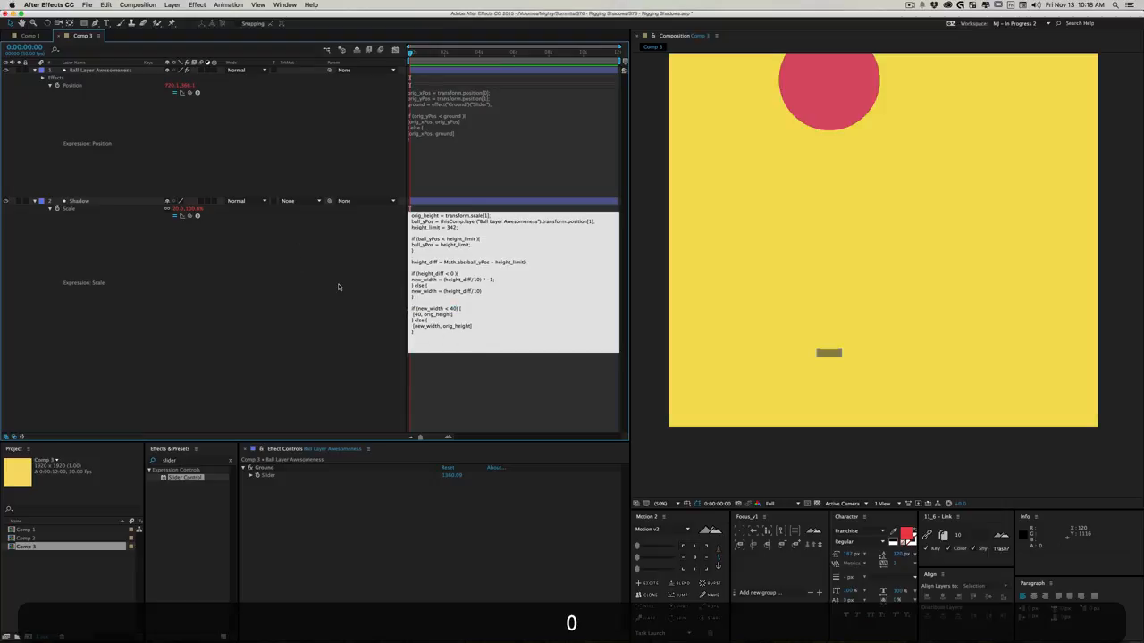
pyautogui.click(800, 224)
# - Test the Shadow's scaling by moving the ball around, ending just above the ground at about 448, 1298
pyautogui.moveTo(863, 118); pyautogui.dragTo(746, 422)
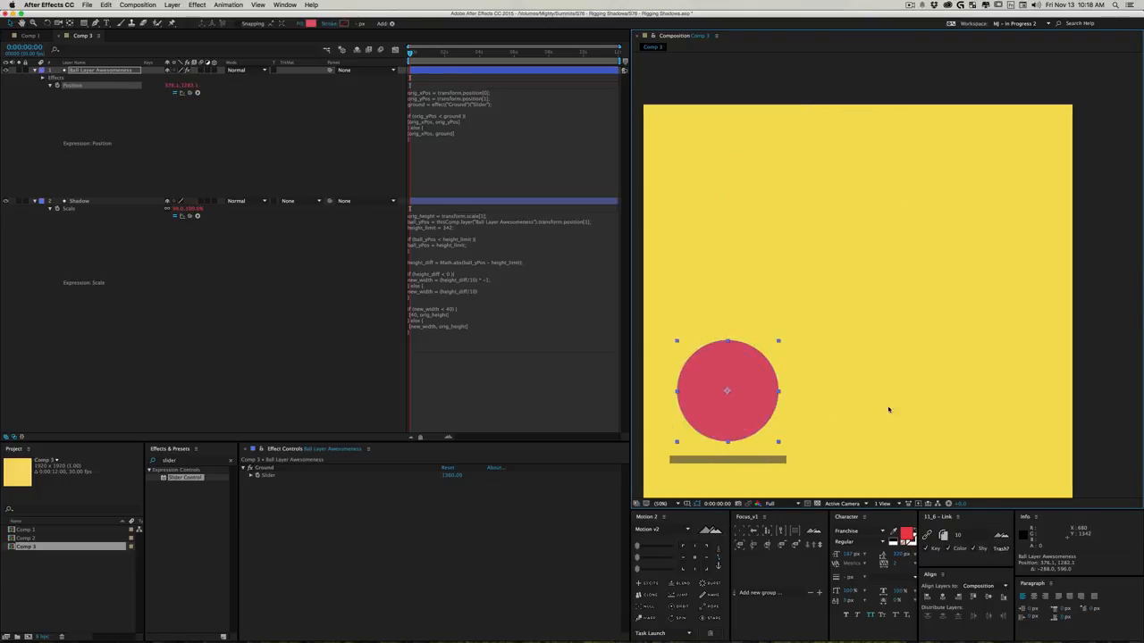
pyautogui.press('z')
pyautogui.keyDown('alt'); pyautogui.click(913, 405); pyautogui.keyUp('alt')
pyautogui.press('space')
pyautogui.moveTo(863, 336); pyautogui.dragTo(799, 424)
pyautogui.press('v')
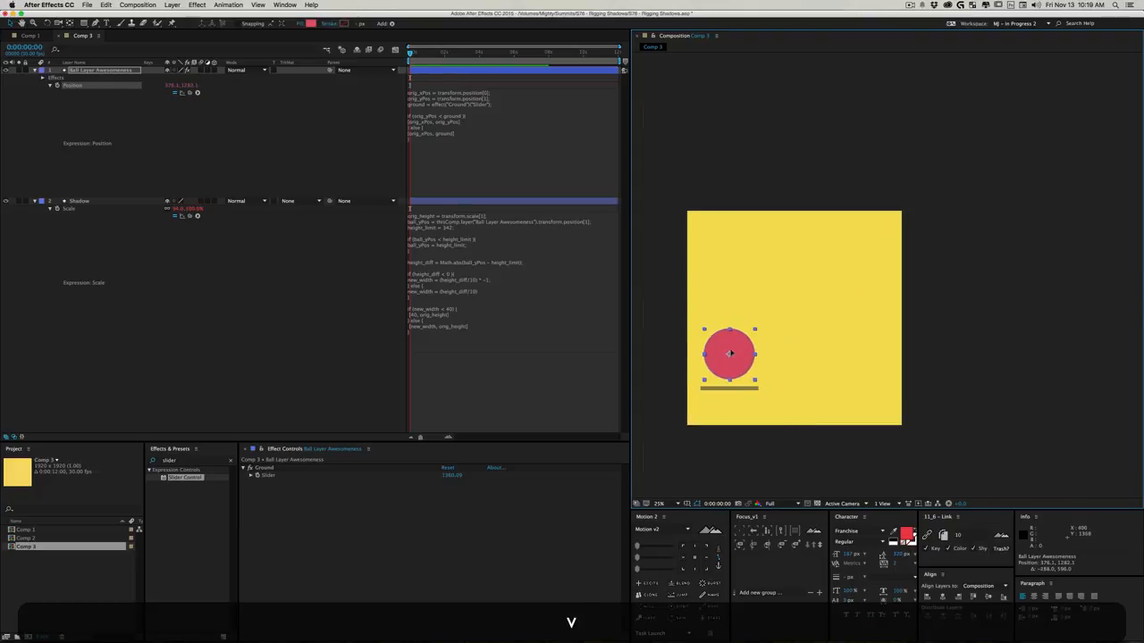
pyautogui.moveTo(729, 354); pyautogui.dragTo(716, 416)
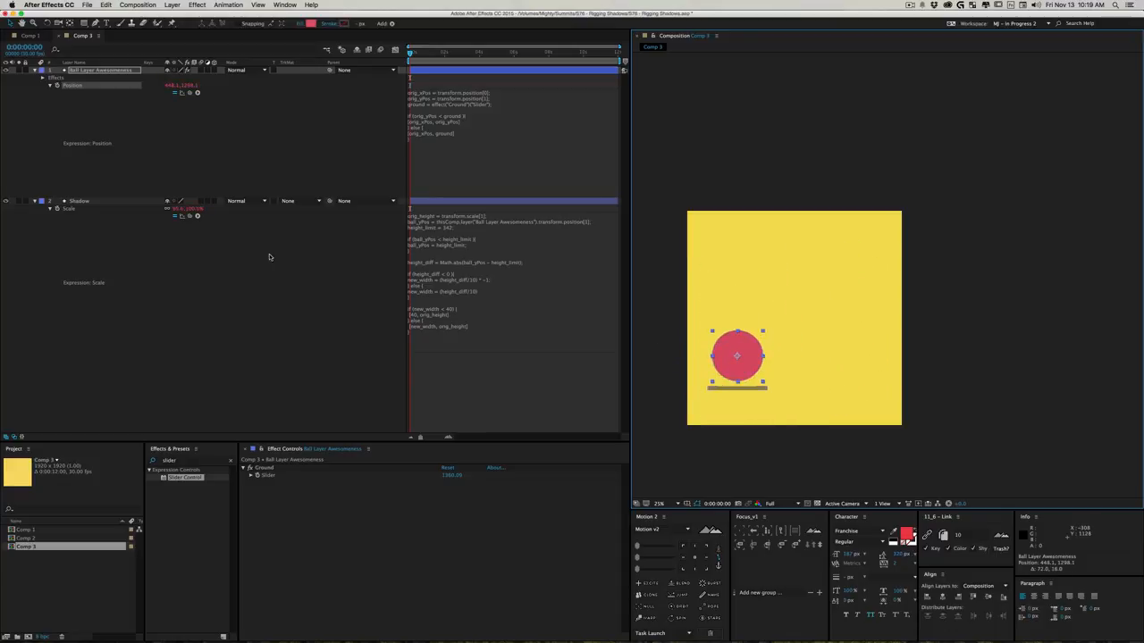
# - Collapse the properties of both the ball and Shadow layers in the timeline and deselect the layers
pyautogui.press('super+a')
pyautogui.press('u')
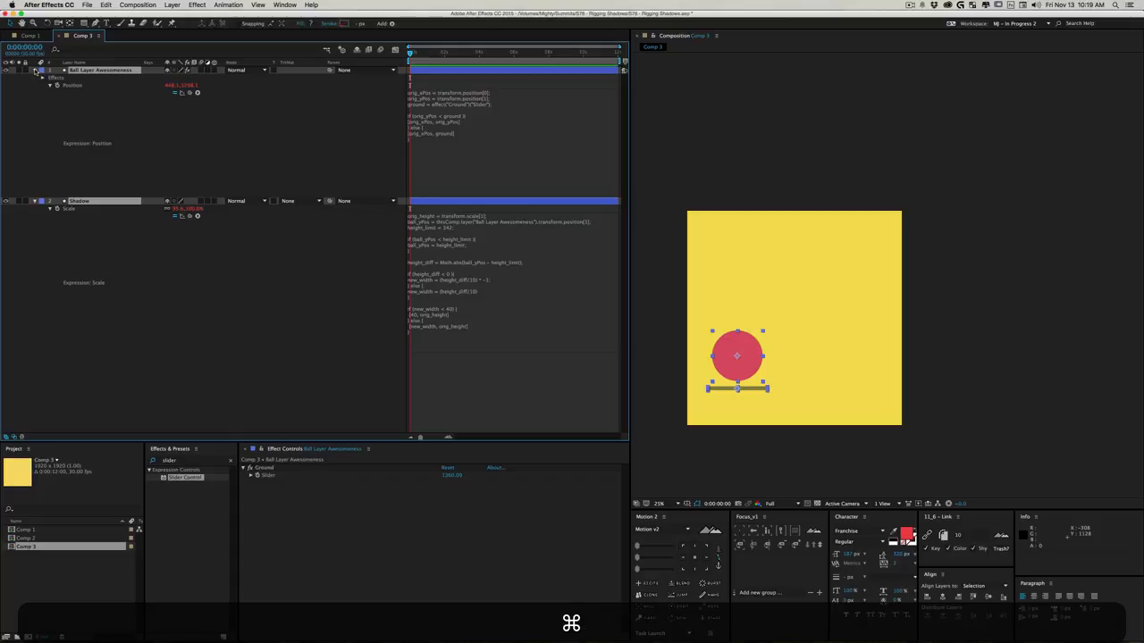
pyautogui.click(143, 150)
# - Check the finished rig by moving the ball up, down and below the ground limit, ending at about 664, 1506
pyautogui.moveTo(732, 353); pyautogui.dragTo(736, 289)
pyautogui.moveTo(745, 334); pyautogui.dragTo(804, 388)
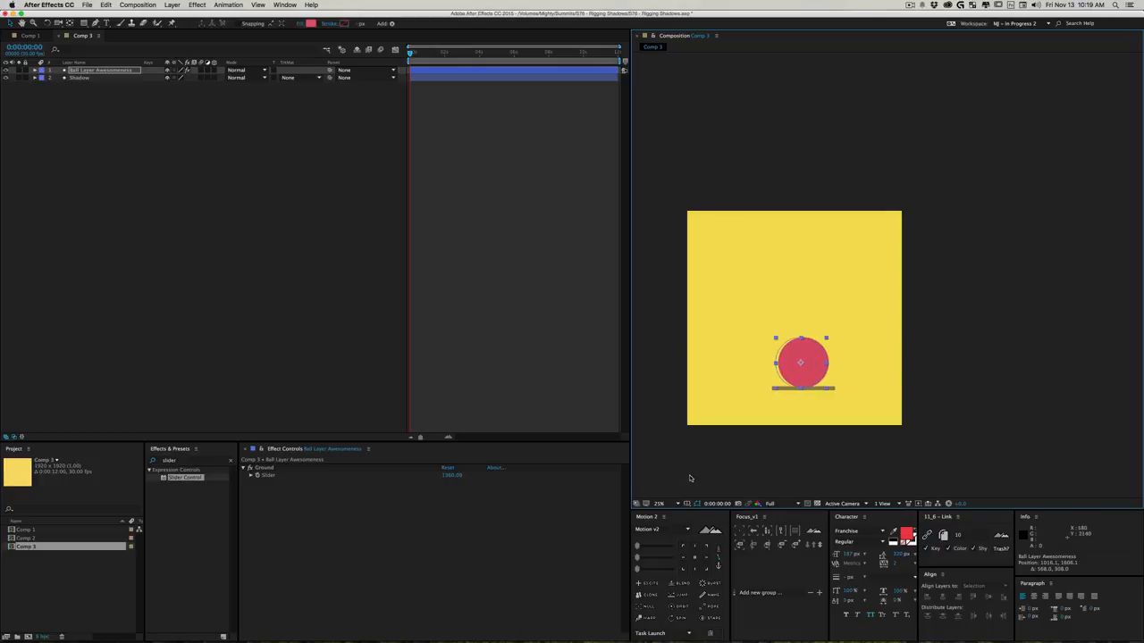
pyautogui.click(331, 259)
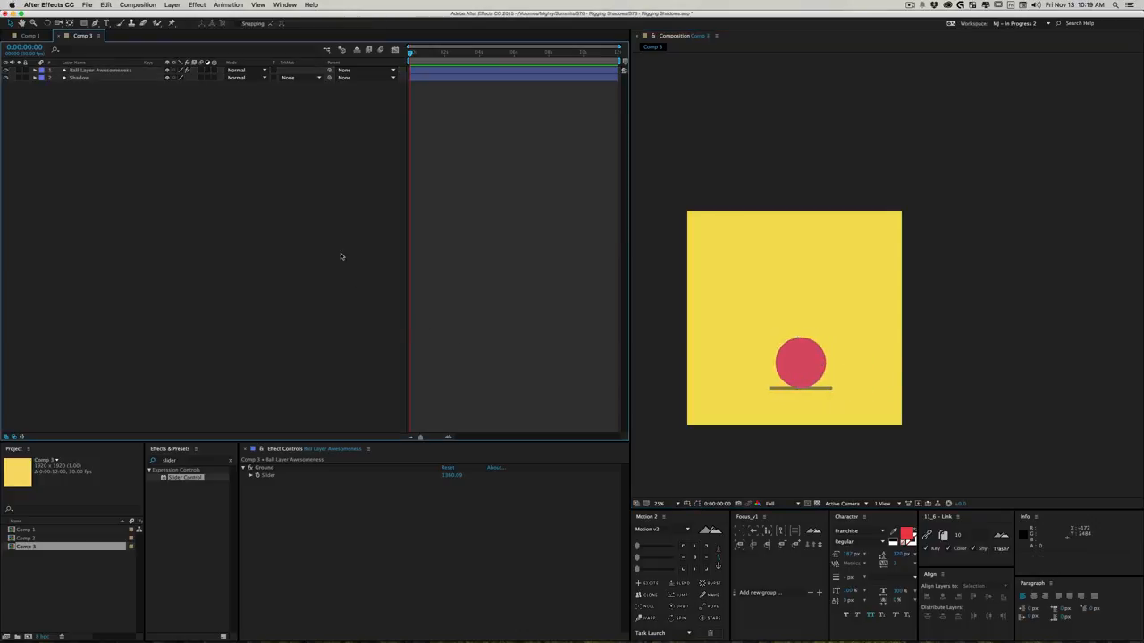
pyautogui.moveTo(815, 382); pyautogui.dragTo(775, 383)
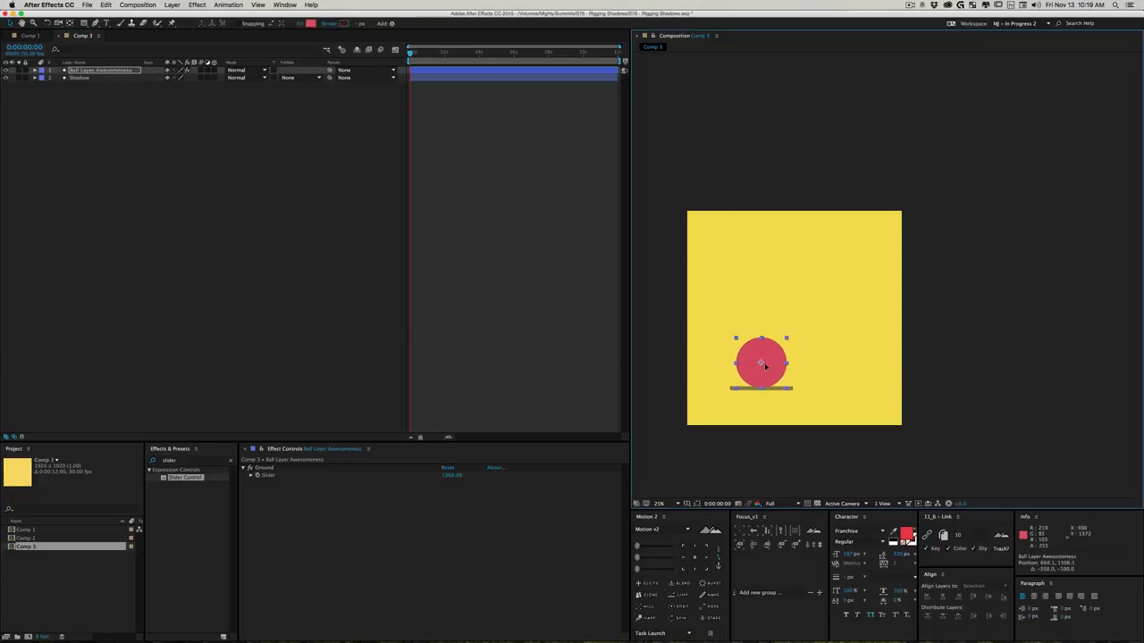
# - Create an additional empty composition, return to Comp 3 and move the ball to about 920, 1434
pyautogui.click(72, 224)
pyautogui.press('super+n')
pyautogui.press('super+Return')
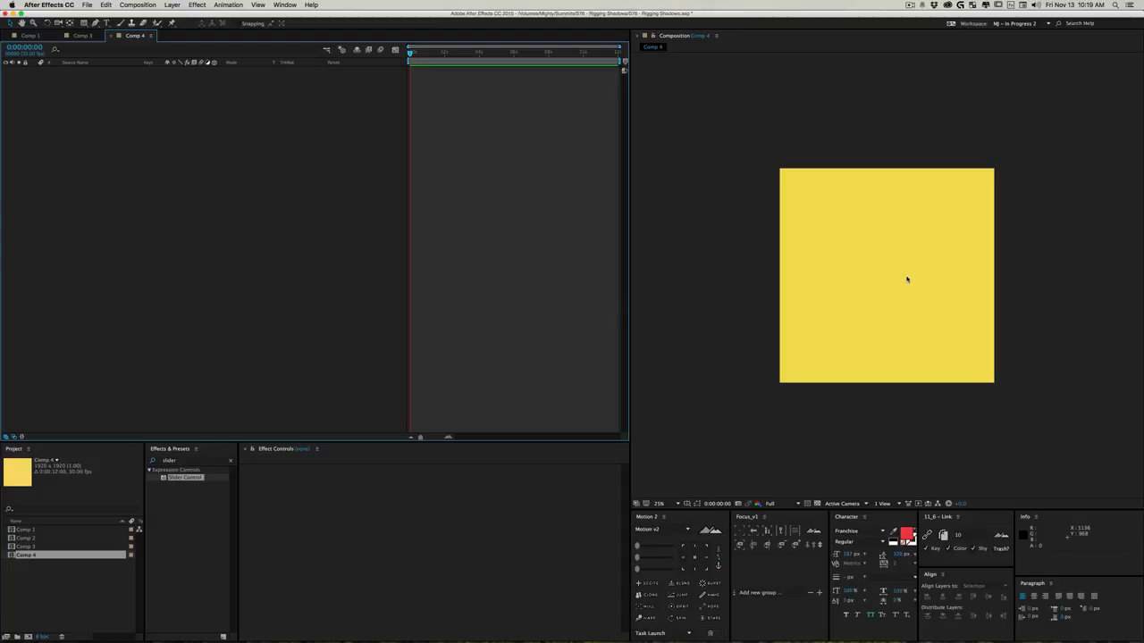
pyautogui.click(79, 36)
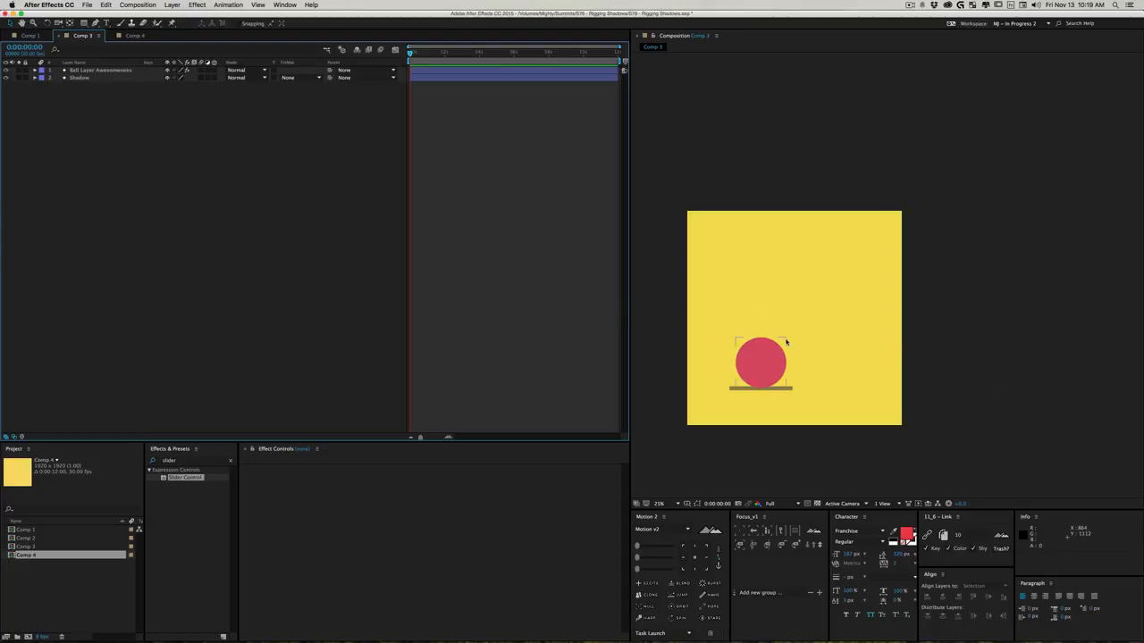
pyautogui.moveTo(769, 376); pyautogui.dragTo(789, 363)
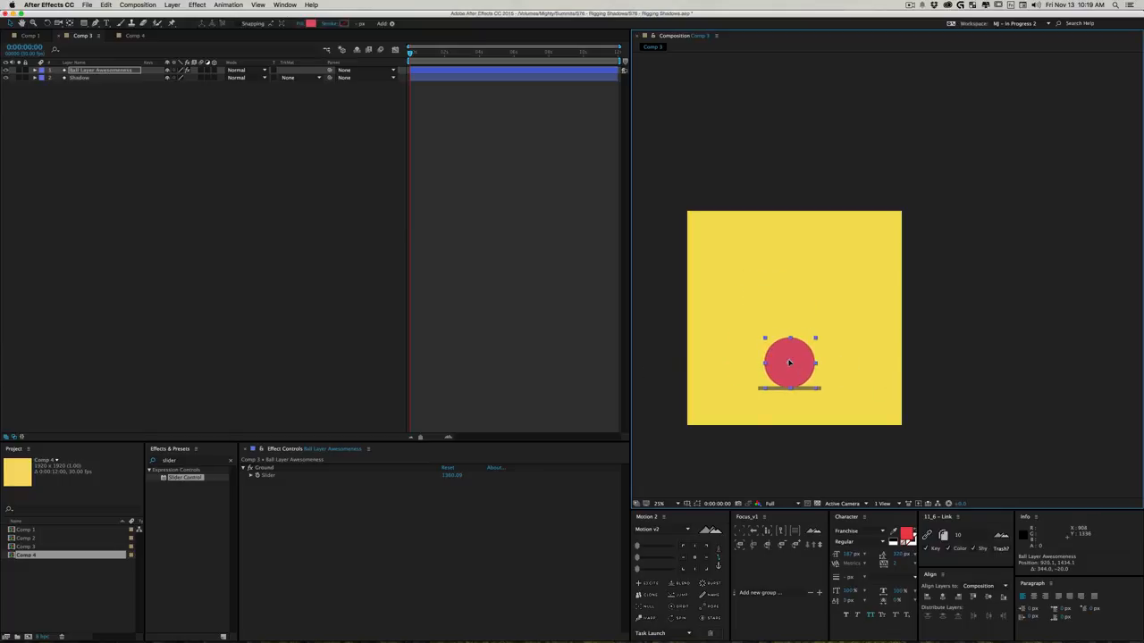
# - Apply a Gaussian Blur effect to the Shadow layer and increase its Blurriness to soften the edges
pyautogui.click(174, 460)
pyautogui.write('gaus')
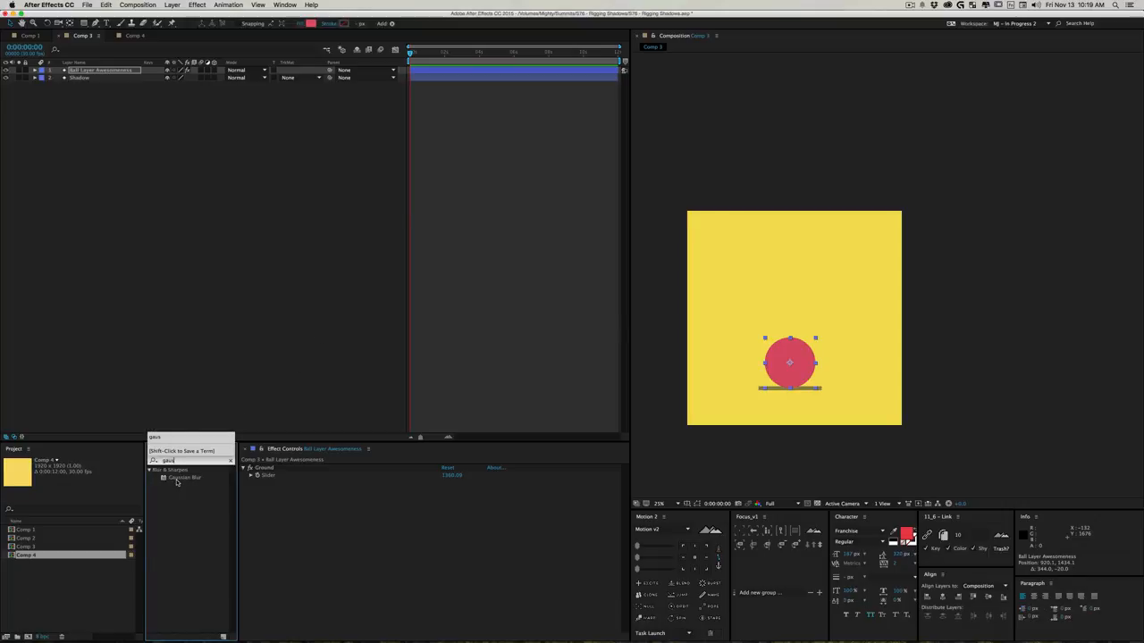
pyautogui.moveTo(178, 478); pyautogui.dragTo(89, 77)
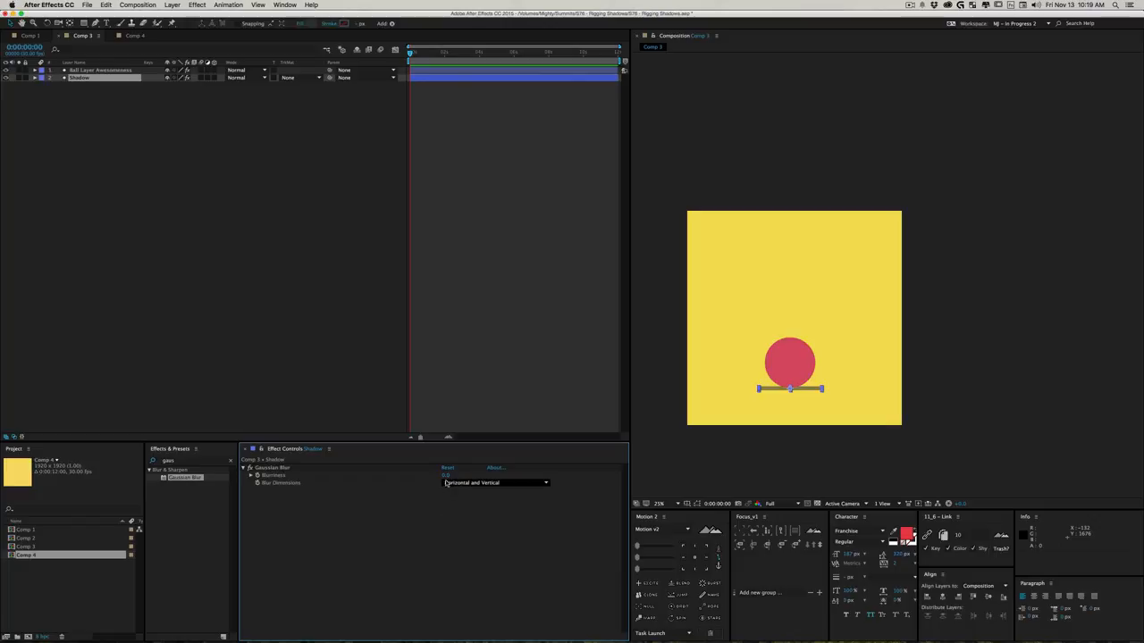
pyautogui.moveTo(447, 476); pyautogui.dragTo(691, 474)
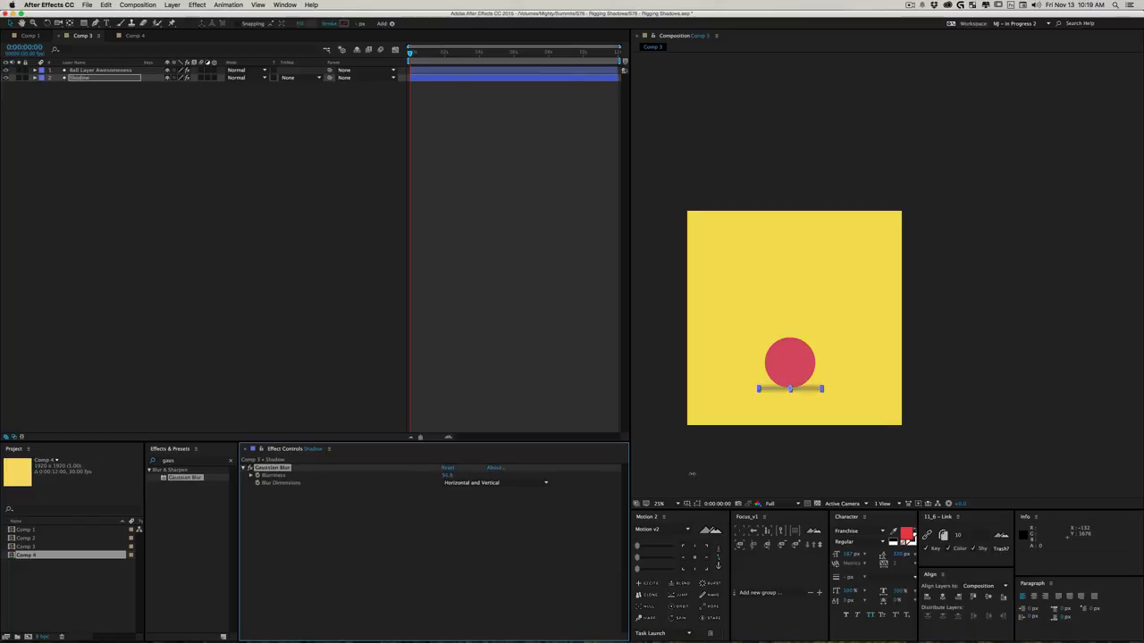
# - Check the blurred Shadow by lifting the ball off the ground and lowering it again to about 700, 1454
pyautogui.click(63, 114)
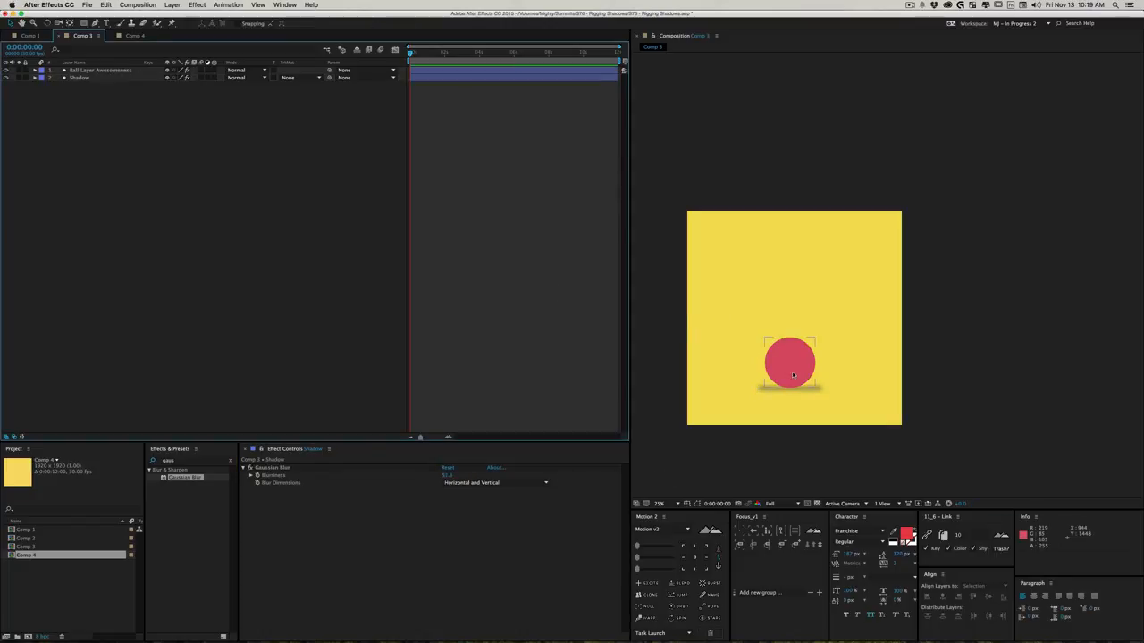
pyautogui.moveTo(792, 366); pyautogui.dragTo(764, 344)
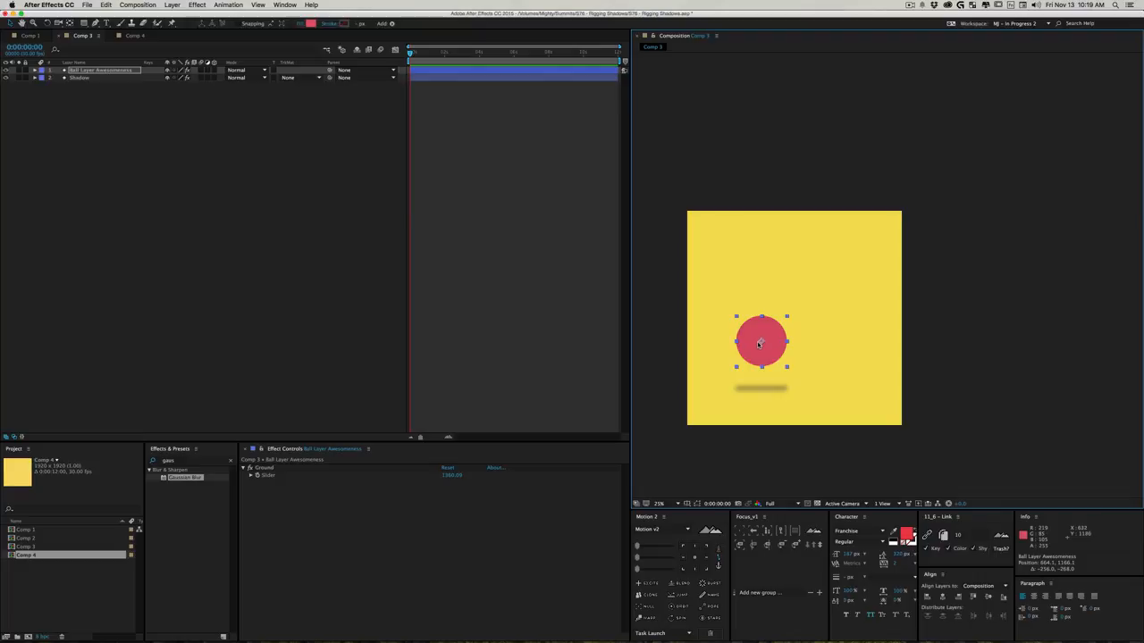
pyautogui.moveTo(762, 343); pyautogui.dragTo(765, 376)
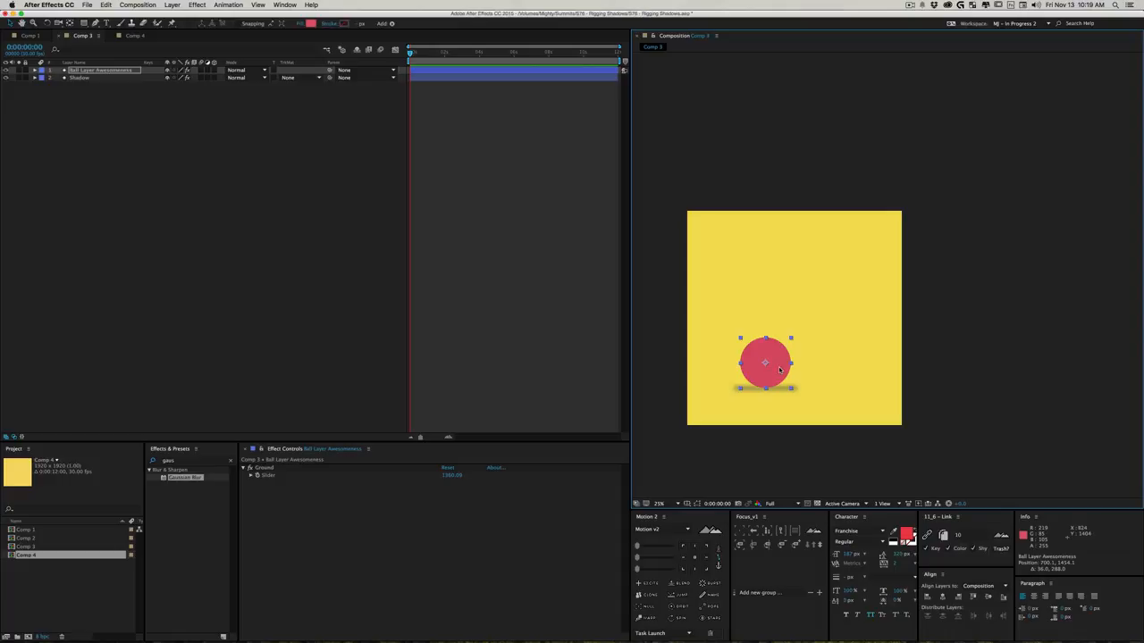